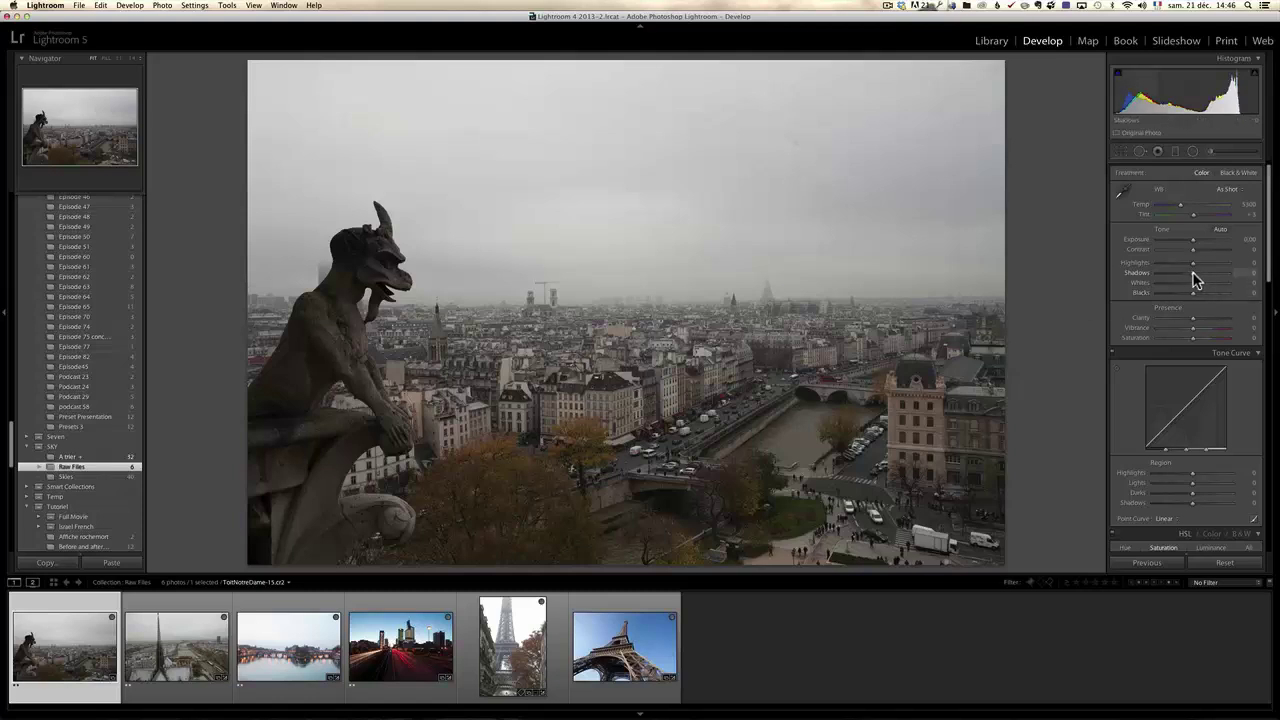
# Raise the gargoyle photo's Shadows to +100 and its Highlights to +10
pyautogui.moveTo(1196, 276)
pyautogui.mouseDown()
pyautogui.moveTo(1246, 274)
pyautogui.moveTo(1140, 265)
pyautogui.moveTo(1198, 270)
pyautogui.mouseUp()
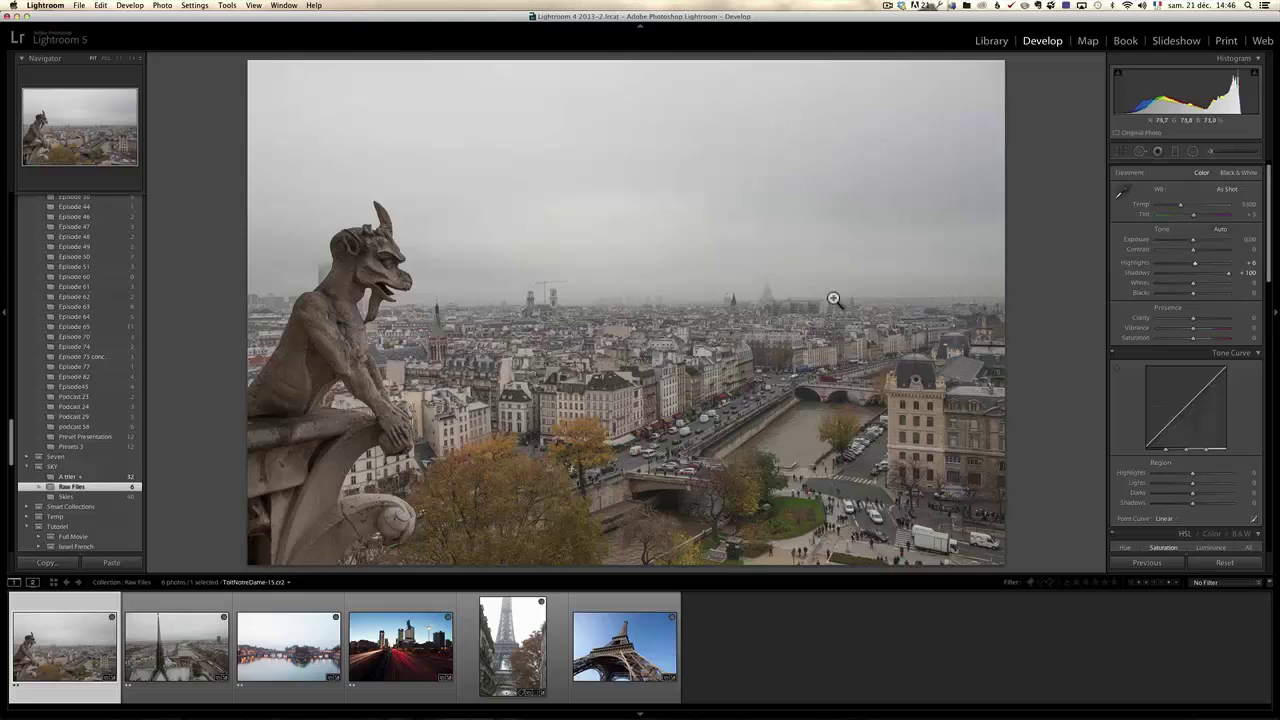
pyautogui.click(1194, 263)
pyautogui.moveTo(1197, 268); pyautogui.dragTo(1200, 266)
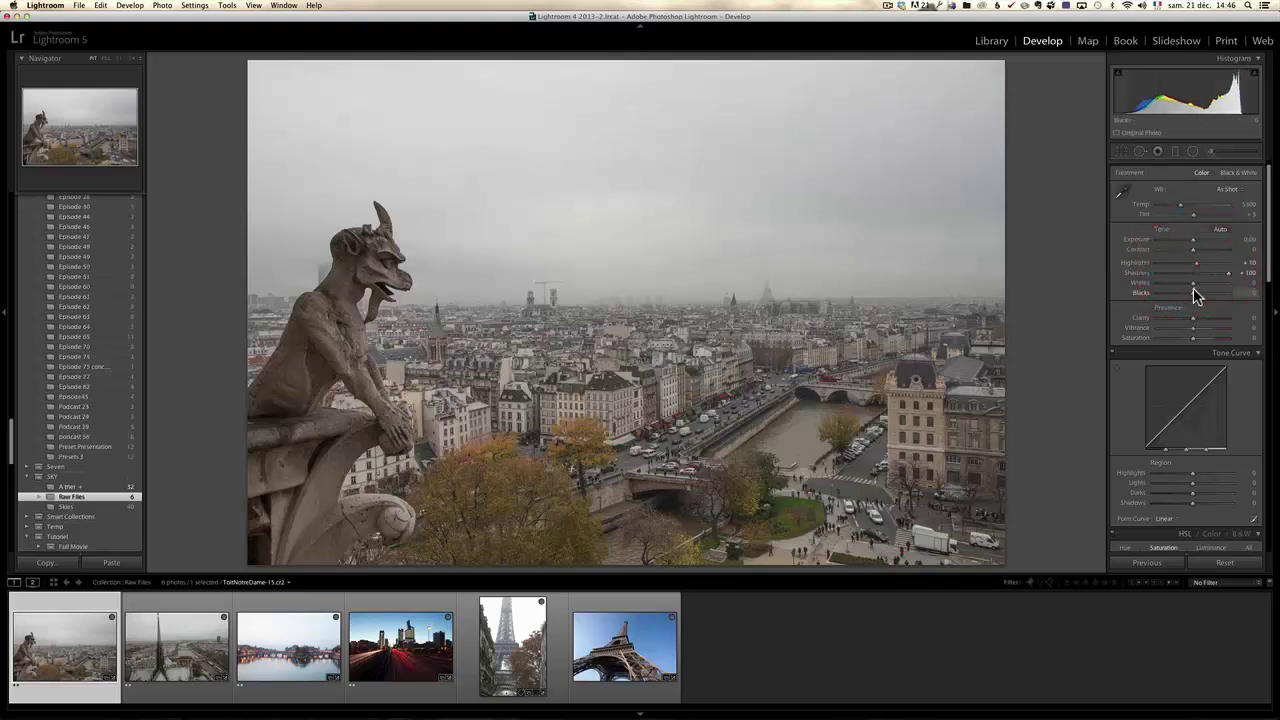
# Using the clipping preview, set the photo's Whites to +61 and its Blacks to -66
pyautogui.press('alt')
pyautogui.moveTo(1195, 290); pyautogui.dragTo(1220, 290)
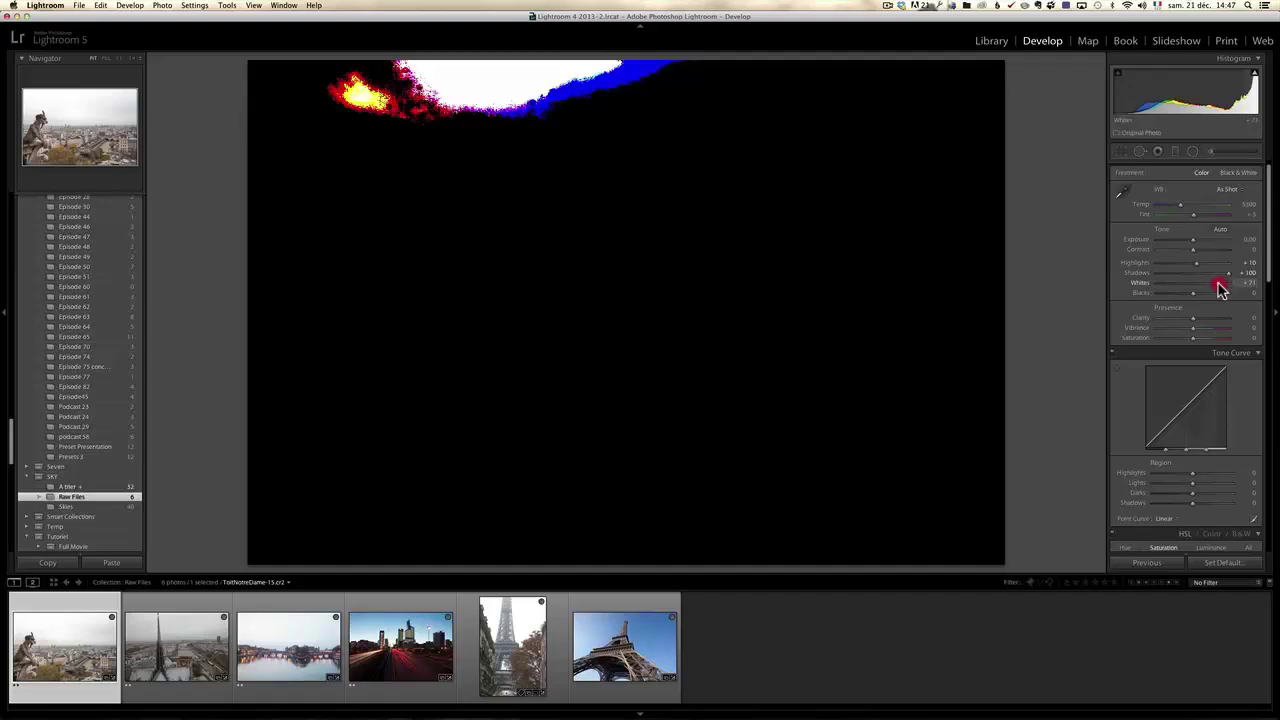
pyautogui.moveTo(1220, 290); pyautogui.dragTo(1176, 300)
pyautogui.press('alt')
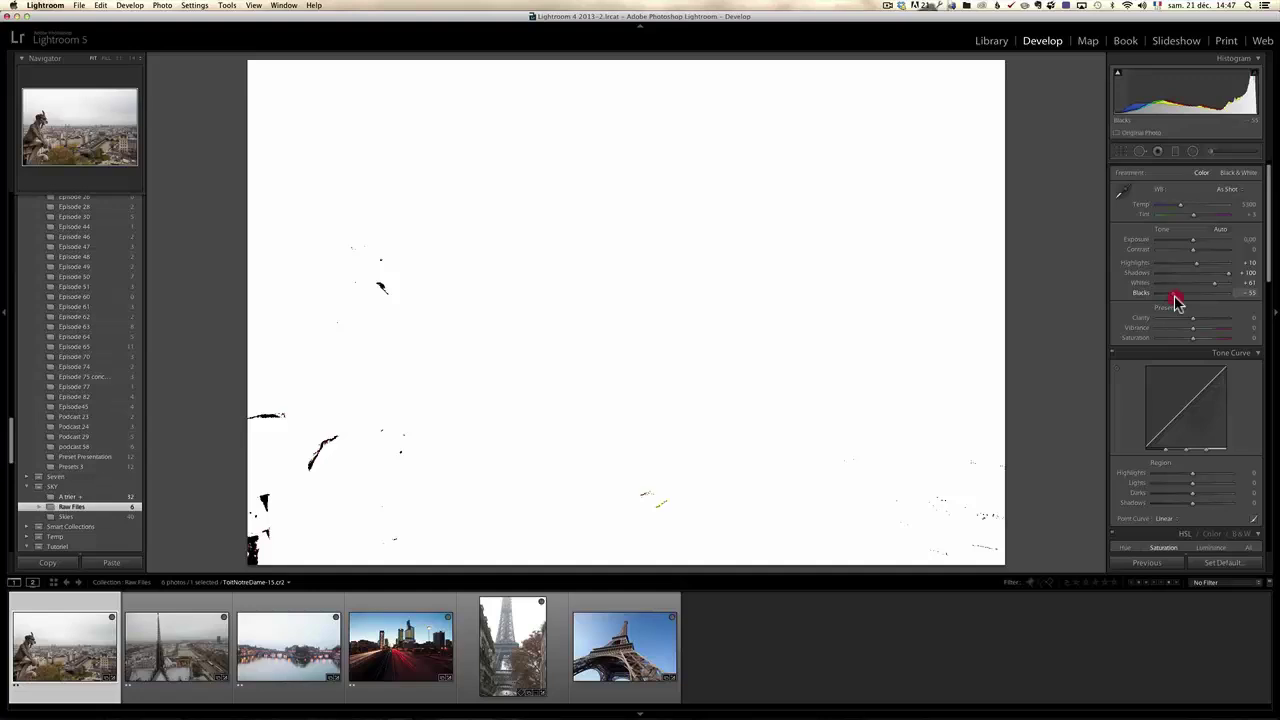
pyautogui.moveTo(1176, 300); pyautogui.dragTo(1171, 299)
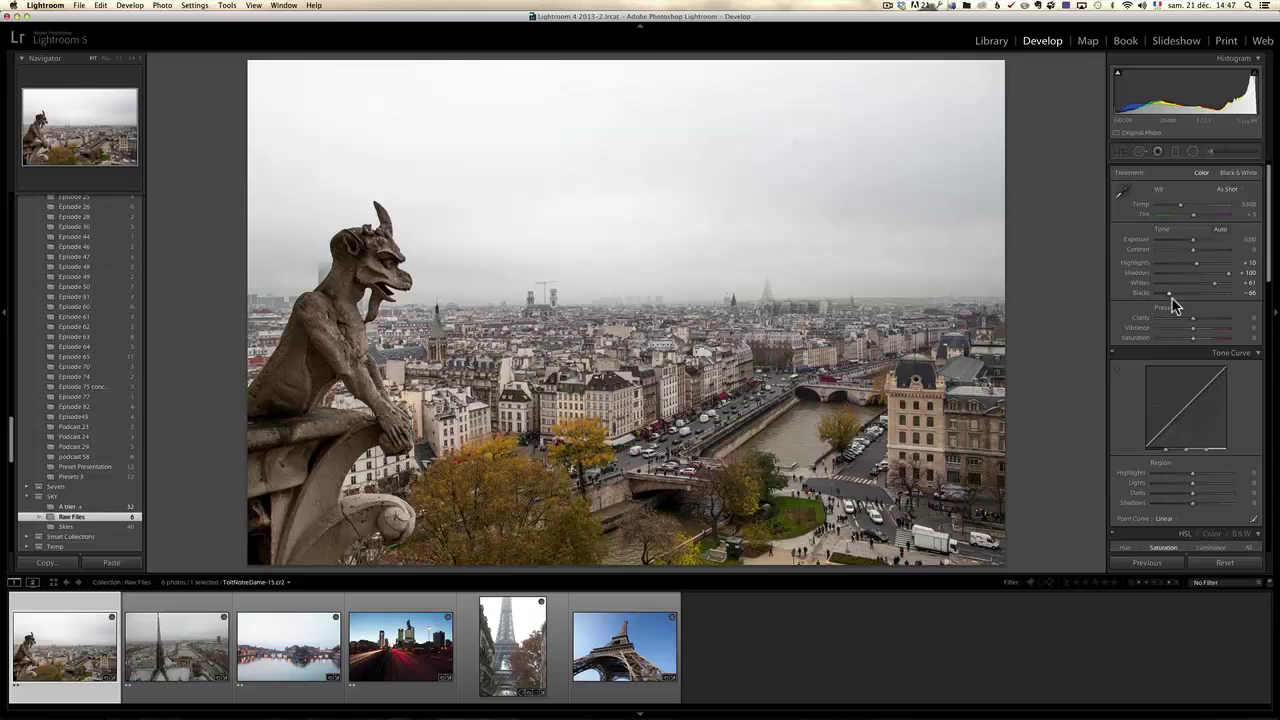
# Cool the white balance temperature to 4937 and set Clarity to +27
pyautogui.moveTo(1181, 204); pyautogui.dragTo(1180, 205)
pyautogui.moveTo(1195, 316)
pyautogui.mouseDown()
pyautogui.moveTo(1211, 323)
pyautogui.moveTo(1202, 318)
pyautogui.mouseUp()
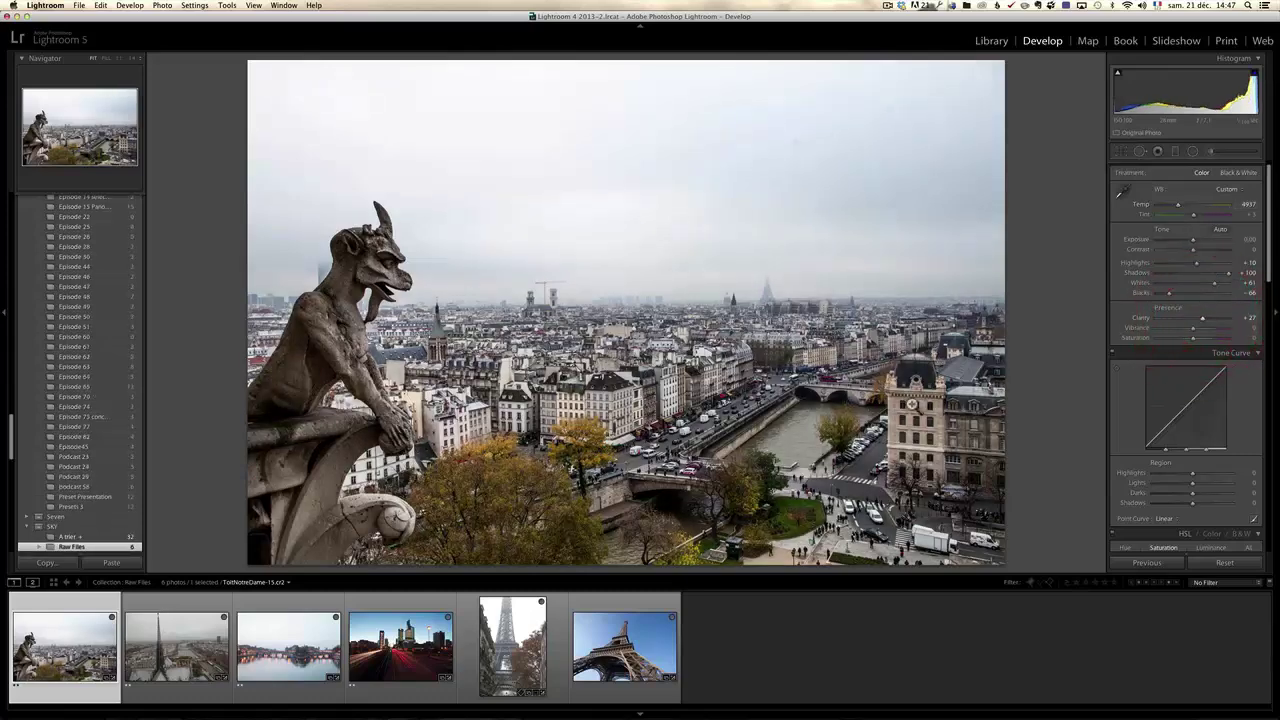
# Set luminance noise reduction to 10 and the sharpening amount to 89, judging the detail at close range
pyautogui.click(620, 426)
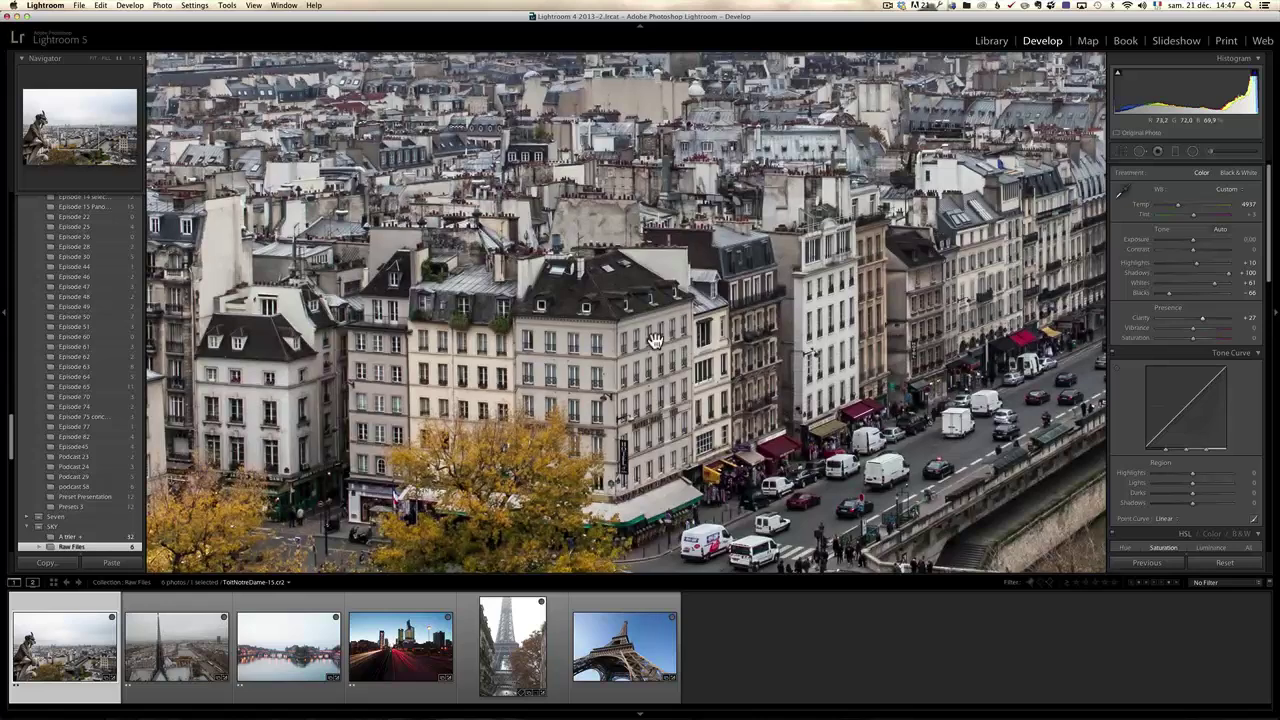
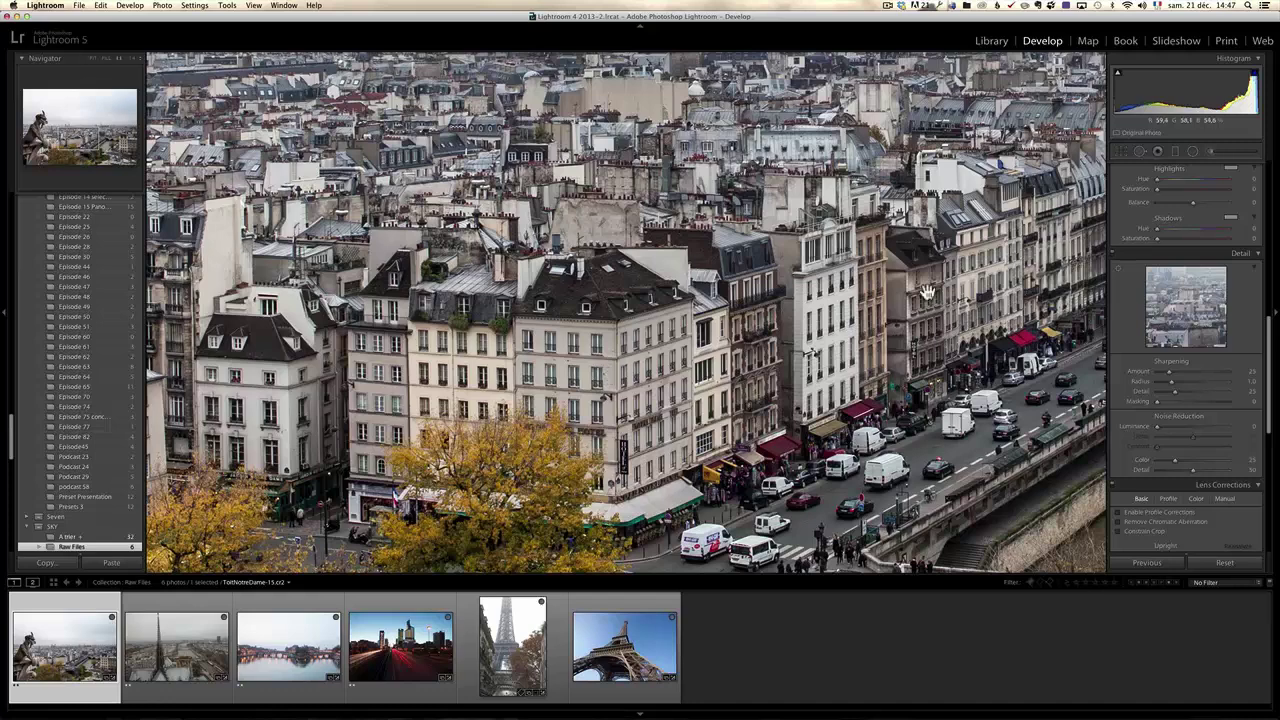
pyautogui.moveTo(1155, 427); pyautogui.dragTo(1165, 434)
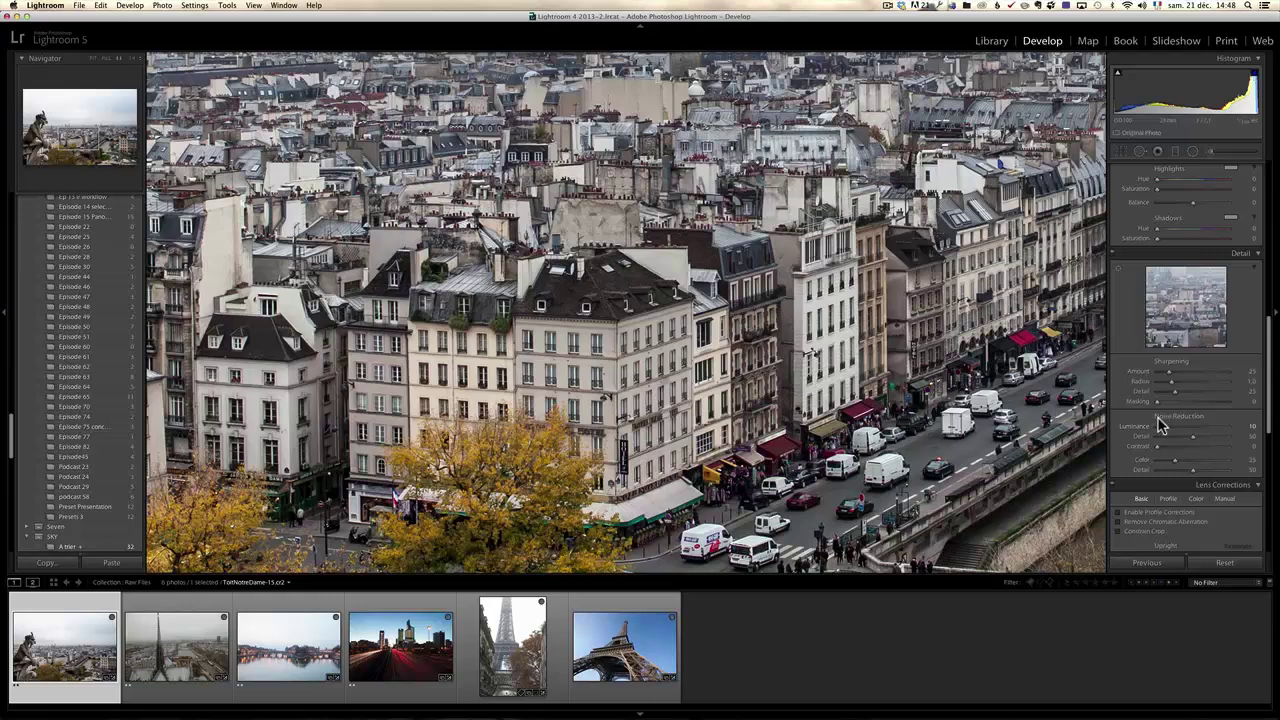
pyautogui.click(1203, 379)
pyautogui.moveTo(1270, 375)
pyautogui.mouseDown()
pyautogui.moveTo(1272, 395)
pyautogui.moveTo(1262, 366)
pyautogui.mouseUp()
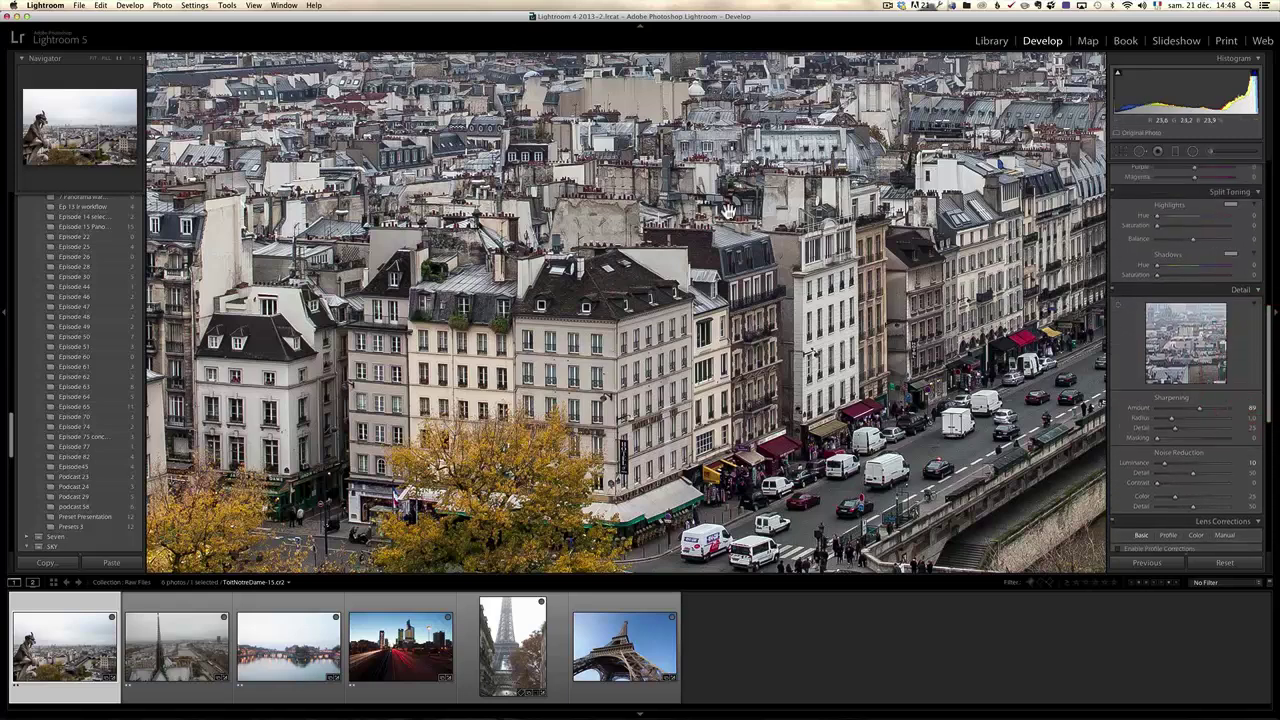
# Set the sharpening Masking to 52, checking its effect on the sky and rooftops
pyautogui.scroll(10, 716, 297)
pyautogui.scroll(2, 557, 182)
pyautogui.moveTo(587, 386); pyautogui.dragTo(602, 536)
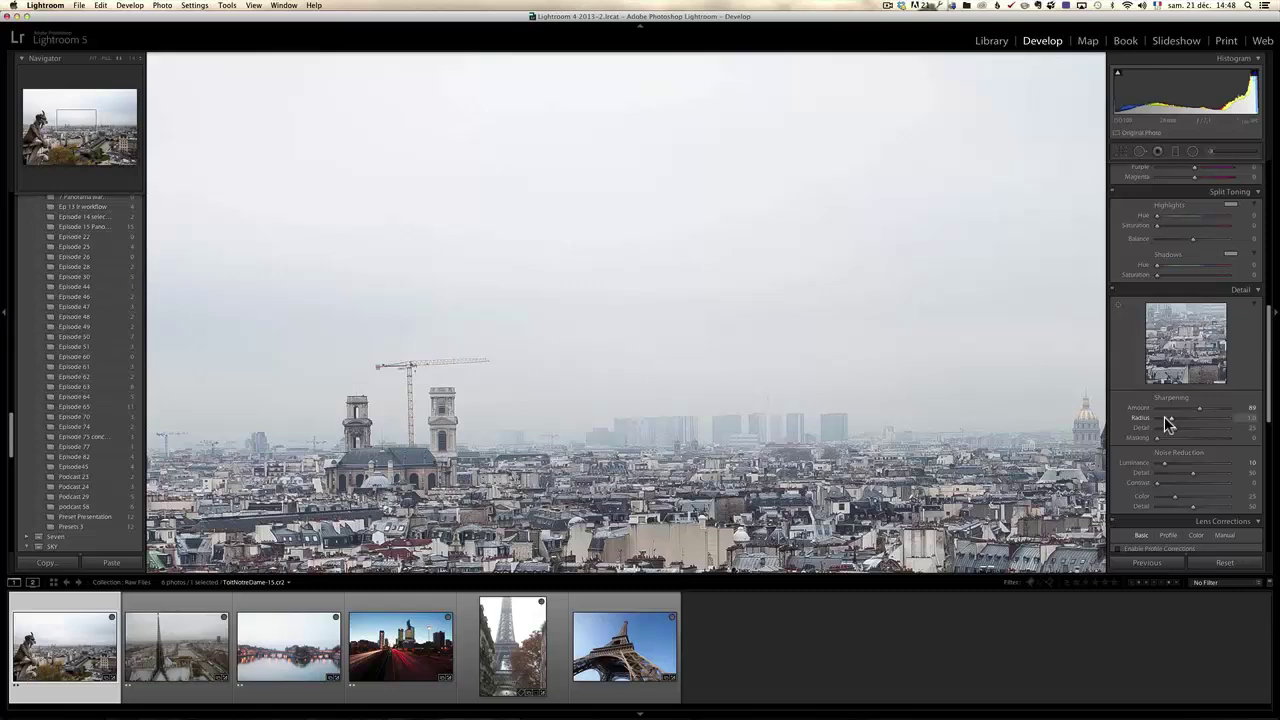
pyautogui.moveTo(1158, 443); pyautogui.dragTo(1195, 443)
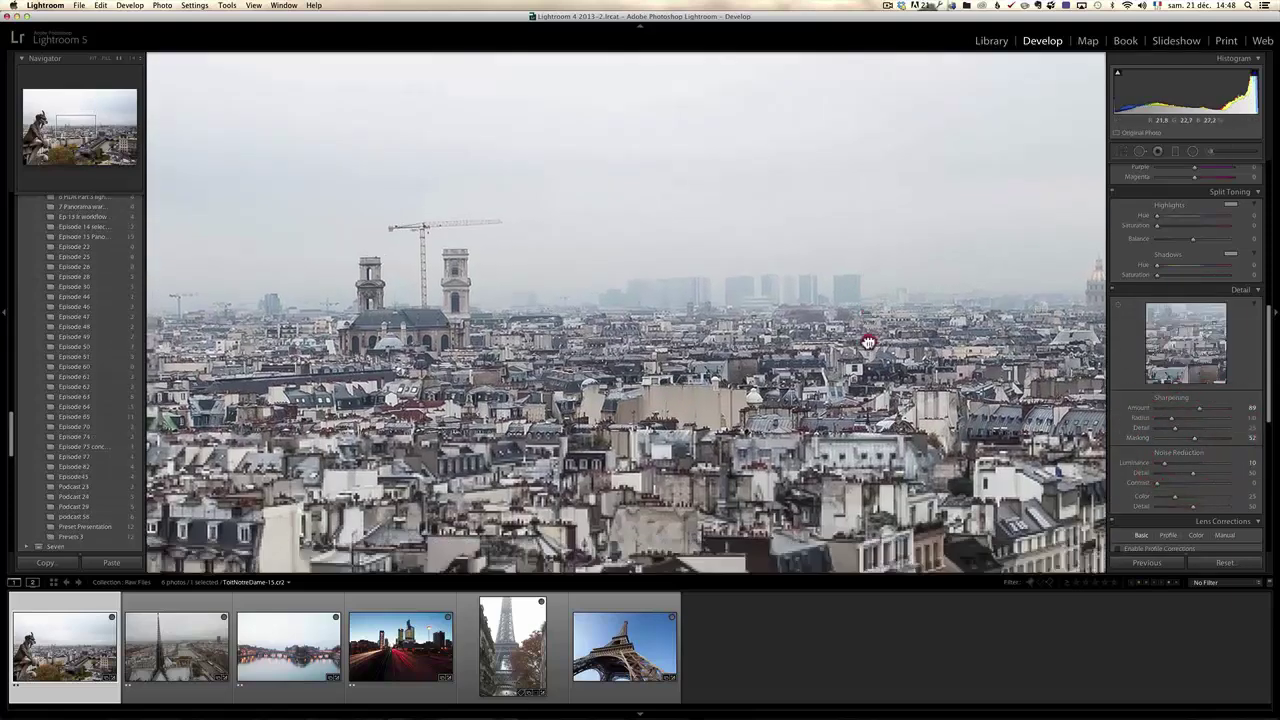
pyautogui.moveTo(866, 343); pyautogui.dragTo(866, 329)
pyautogui.click(670, 372)
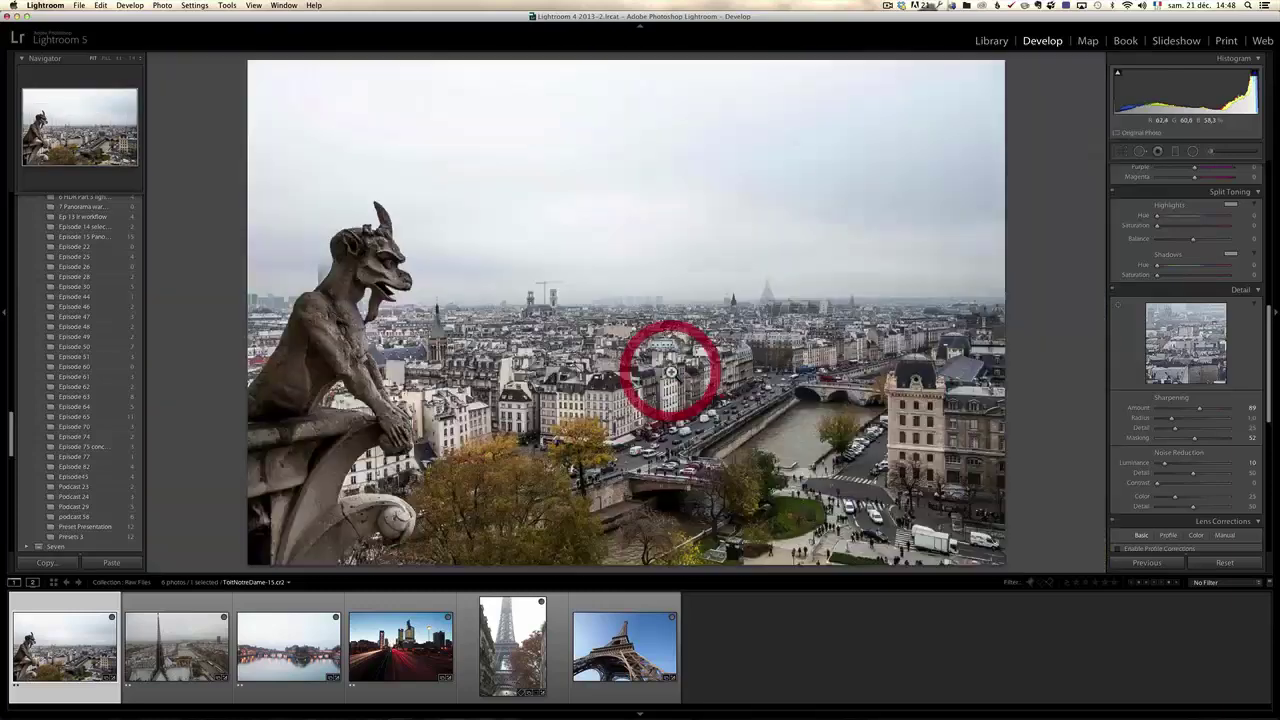
# Enable lens profile corrections and remove chromatic aberration, checking the fringes around the gargoyle's head
pyautogui.moveTo(1270, 376); pyautogui.dragTo(1268, 408)
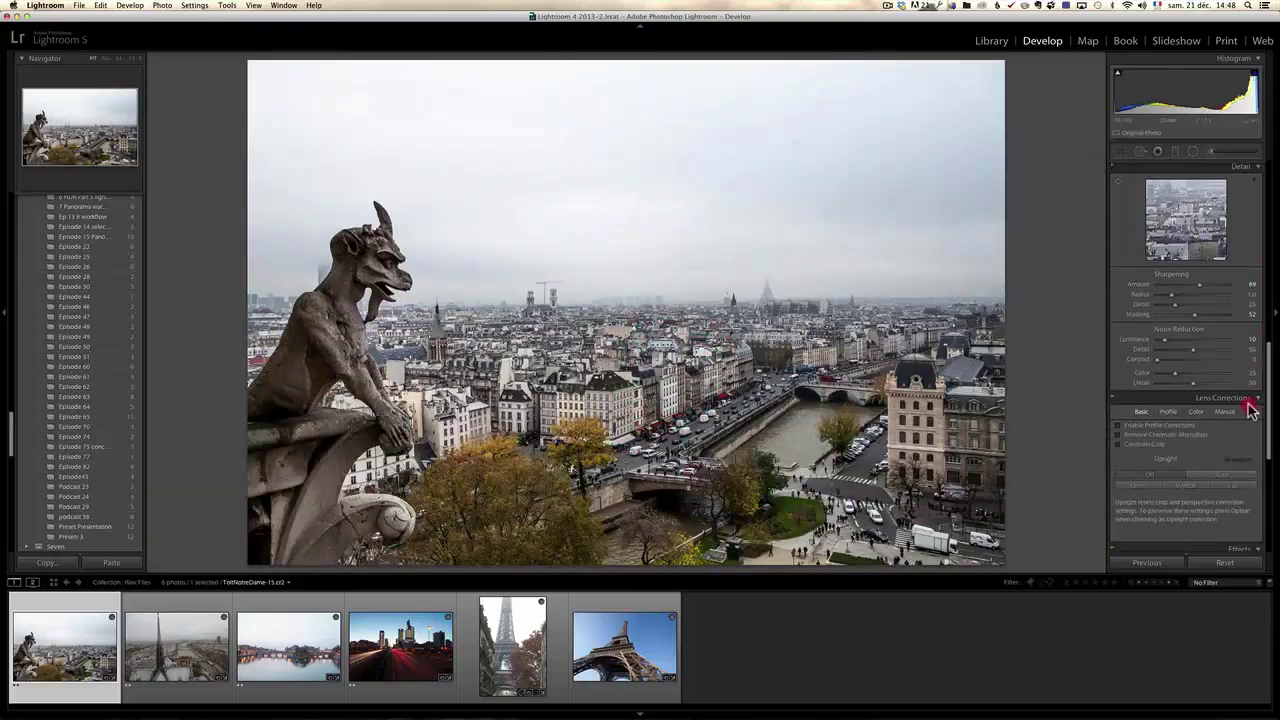
pyautogui.click(393, 254)
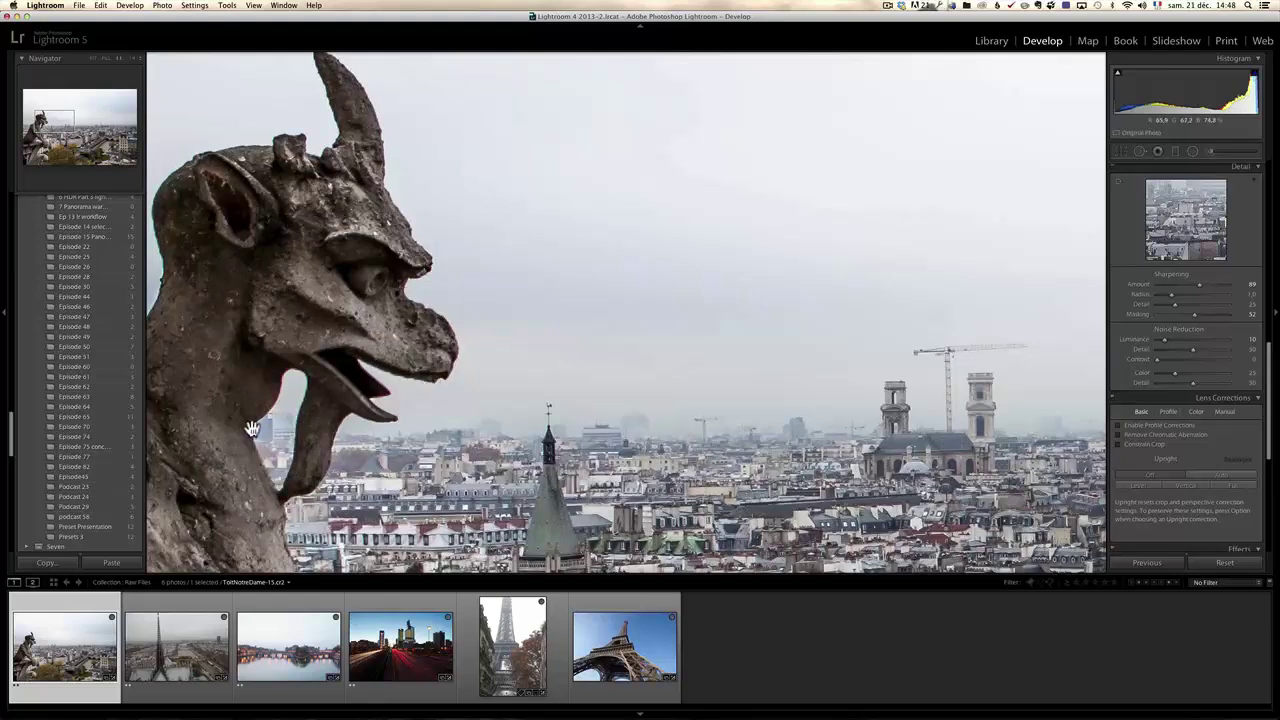
pyautogui.click(1143, 425)
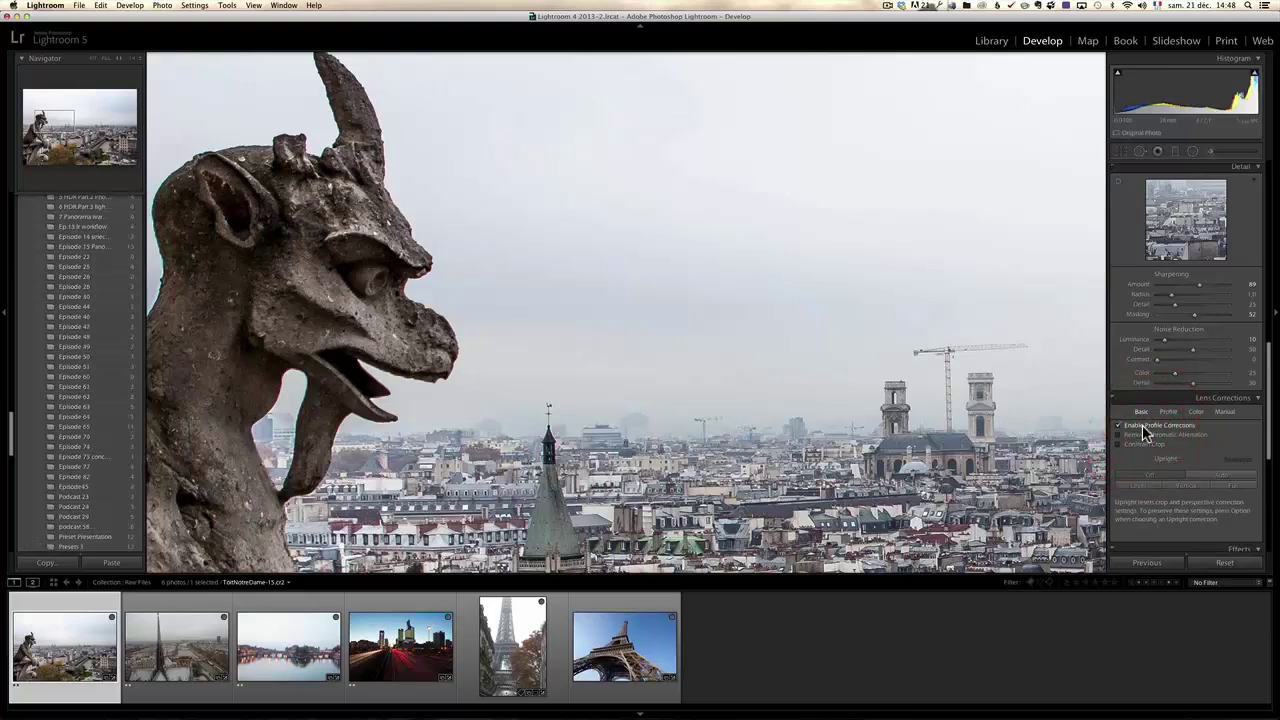
pyautogui.click(1144, 436)
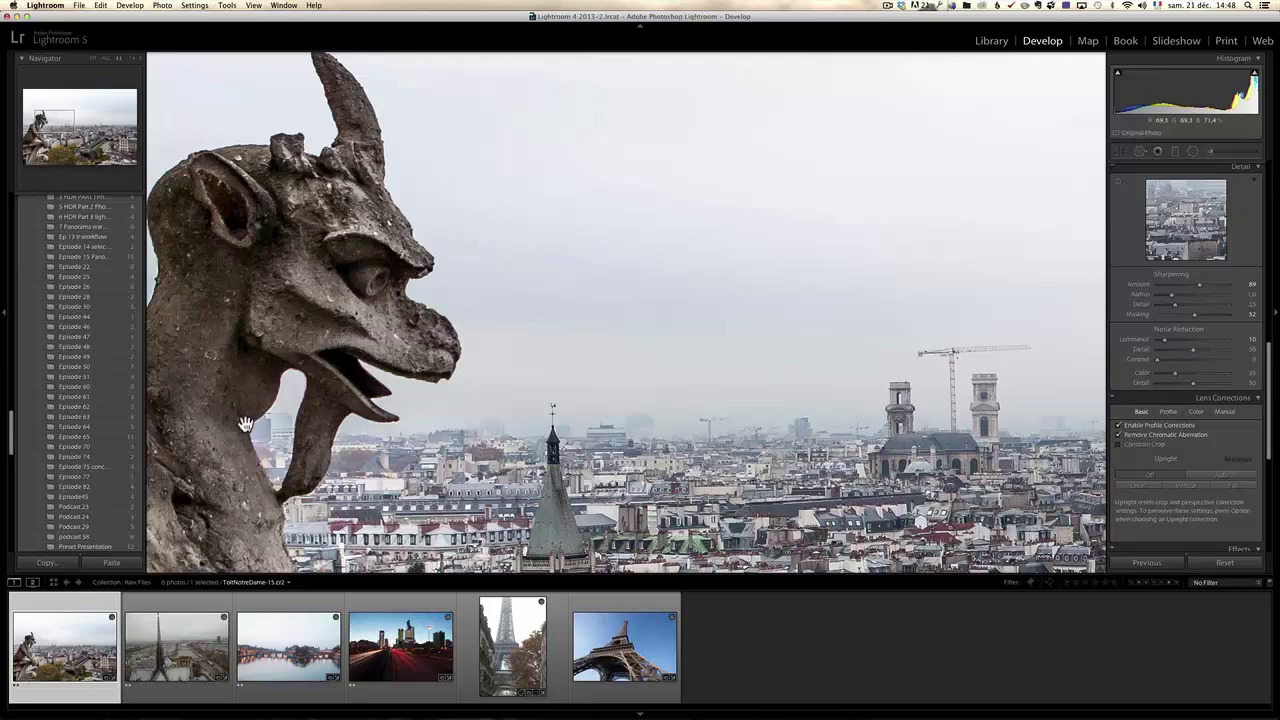
pyautogui.click(1130, 436)
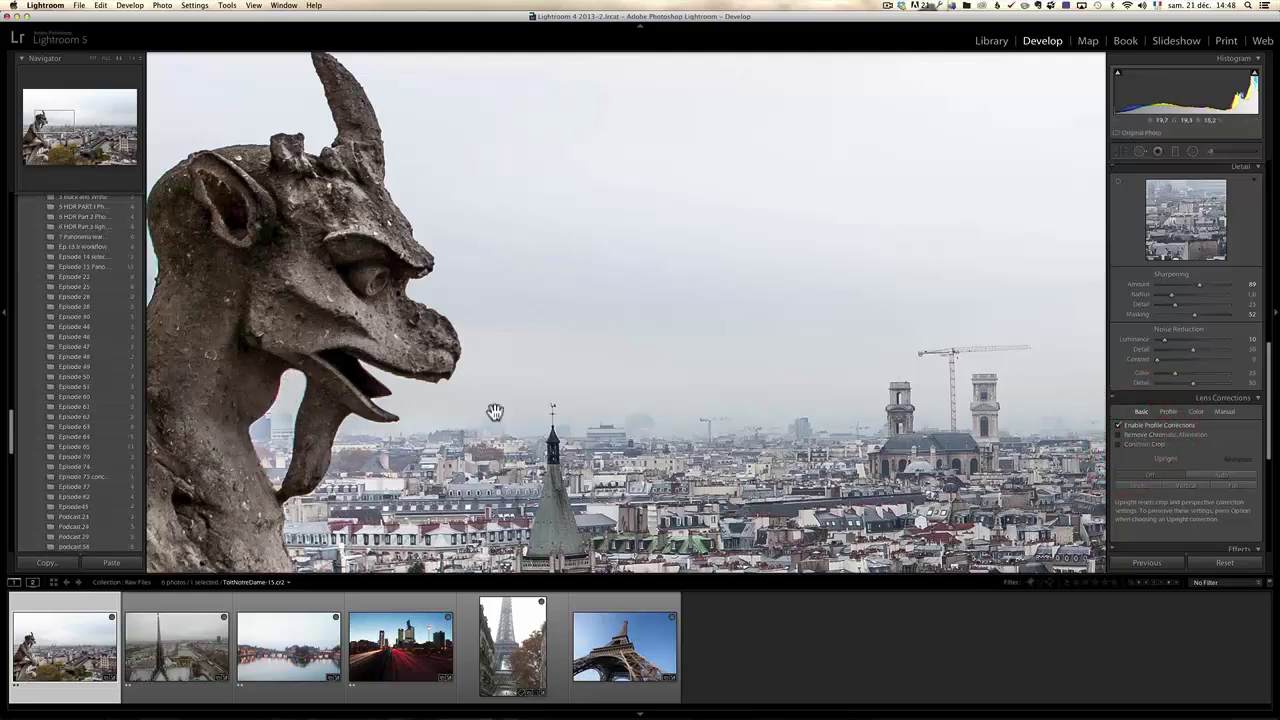
pyautogui.click(1159, 437)
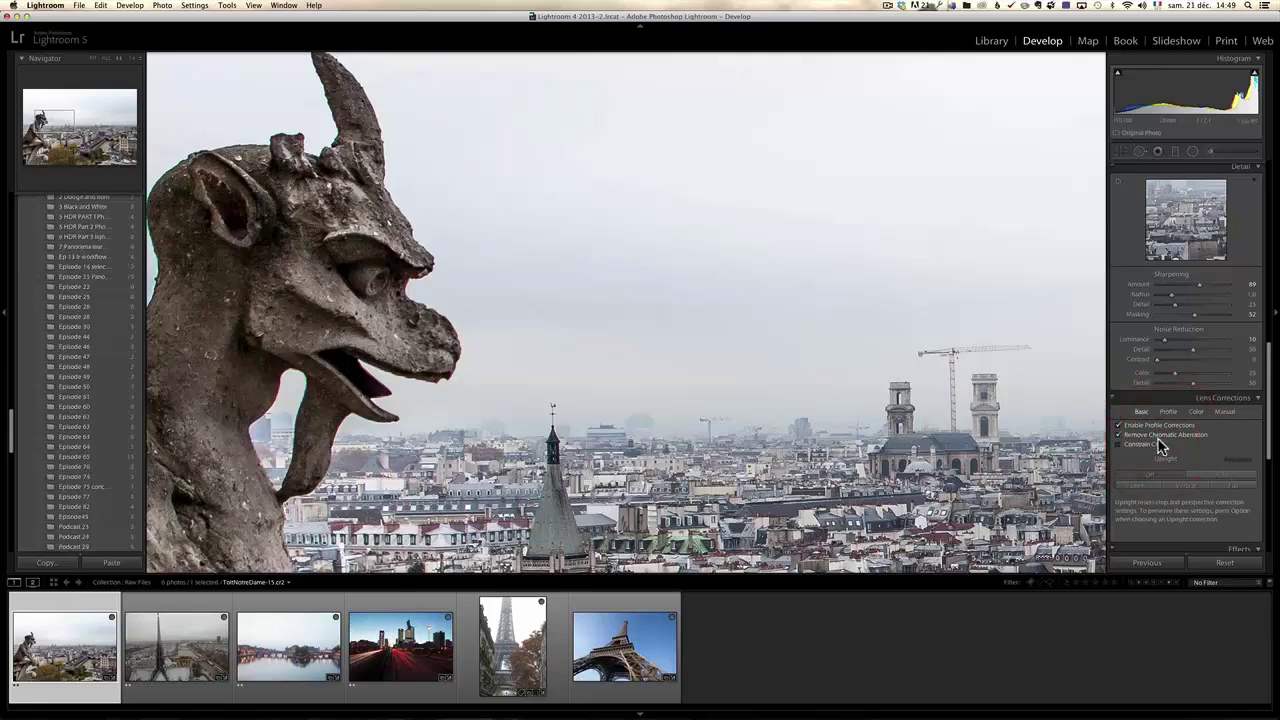
pyautogui.click(818, 404)
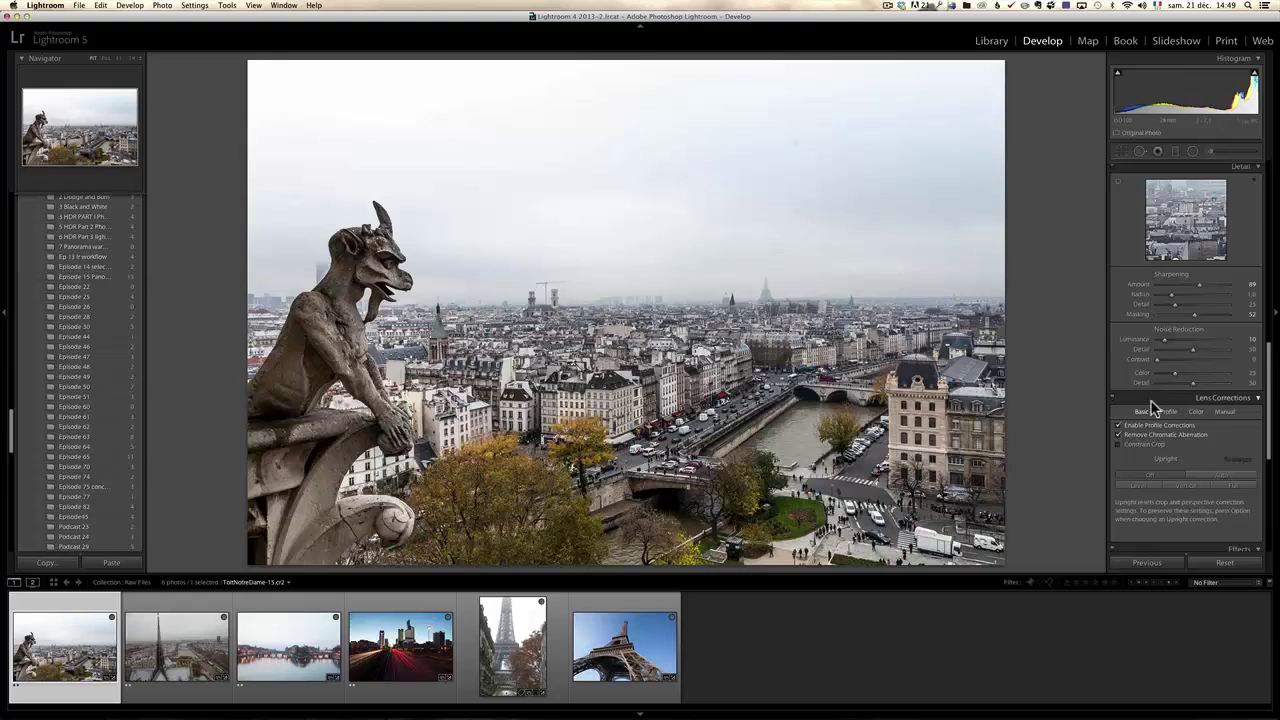
pyautogui.click(1236, 485)
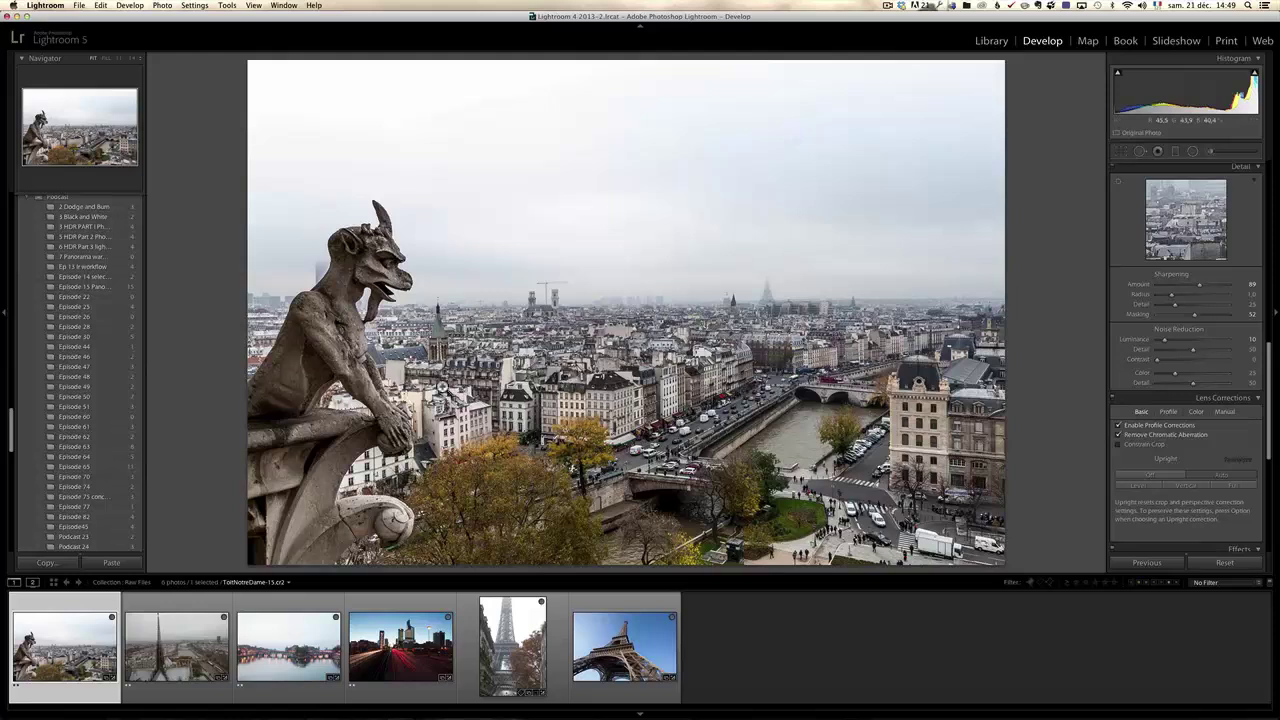
# Open the gargoyle photo in Adobe Photoshop CC and fit it comfortably in the workspace at 25% zoom
pyautogui.rightClick(58, 648)
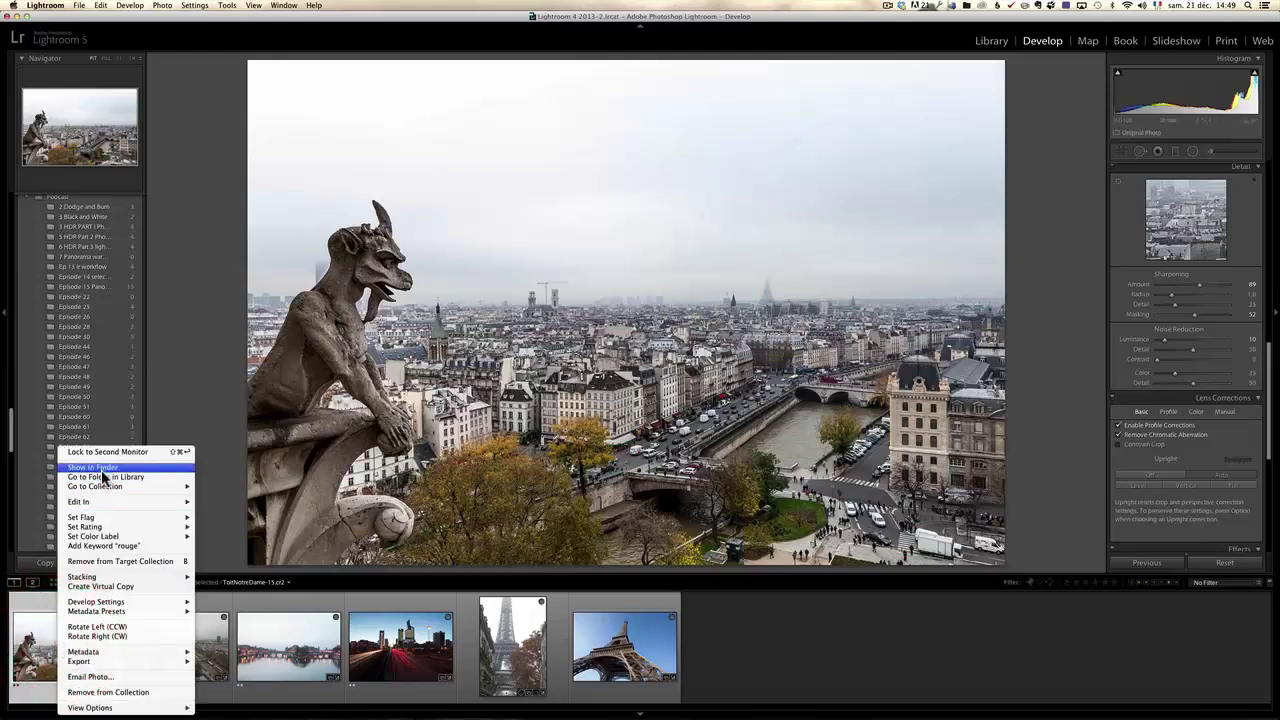
pyautogui.moveTo(101, 508)
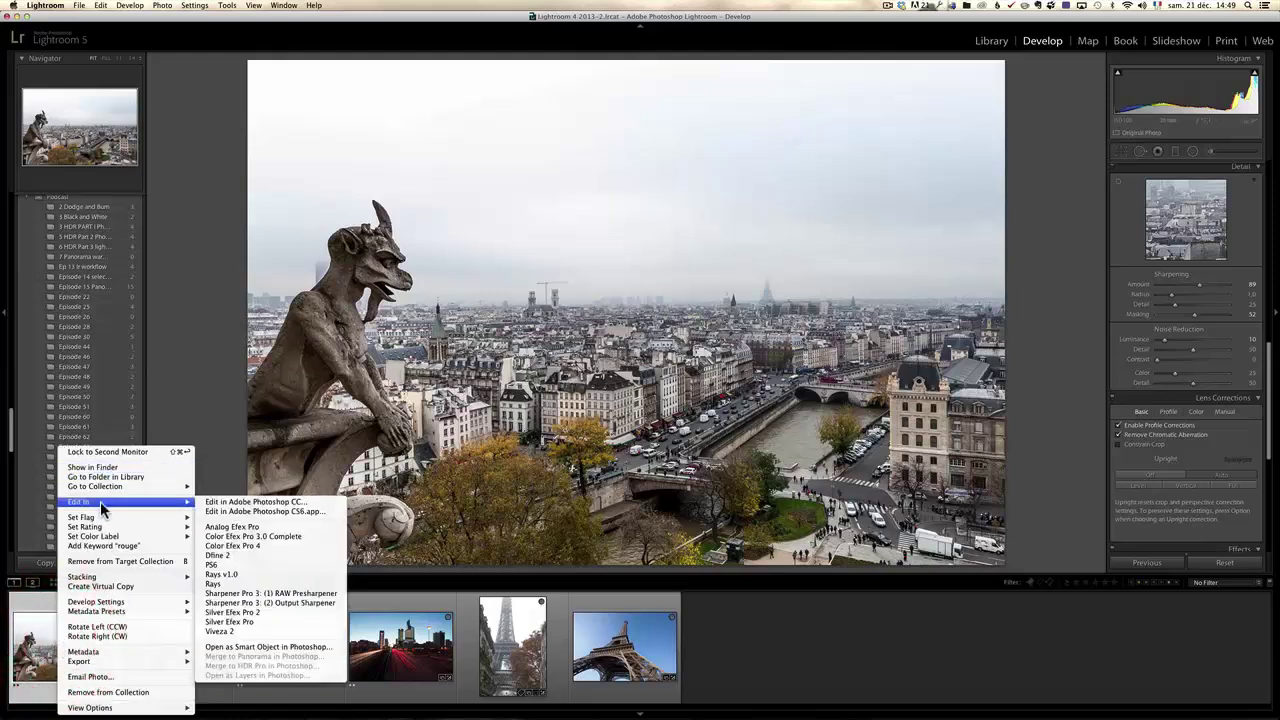
pyautogui.click(285, 503)
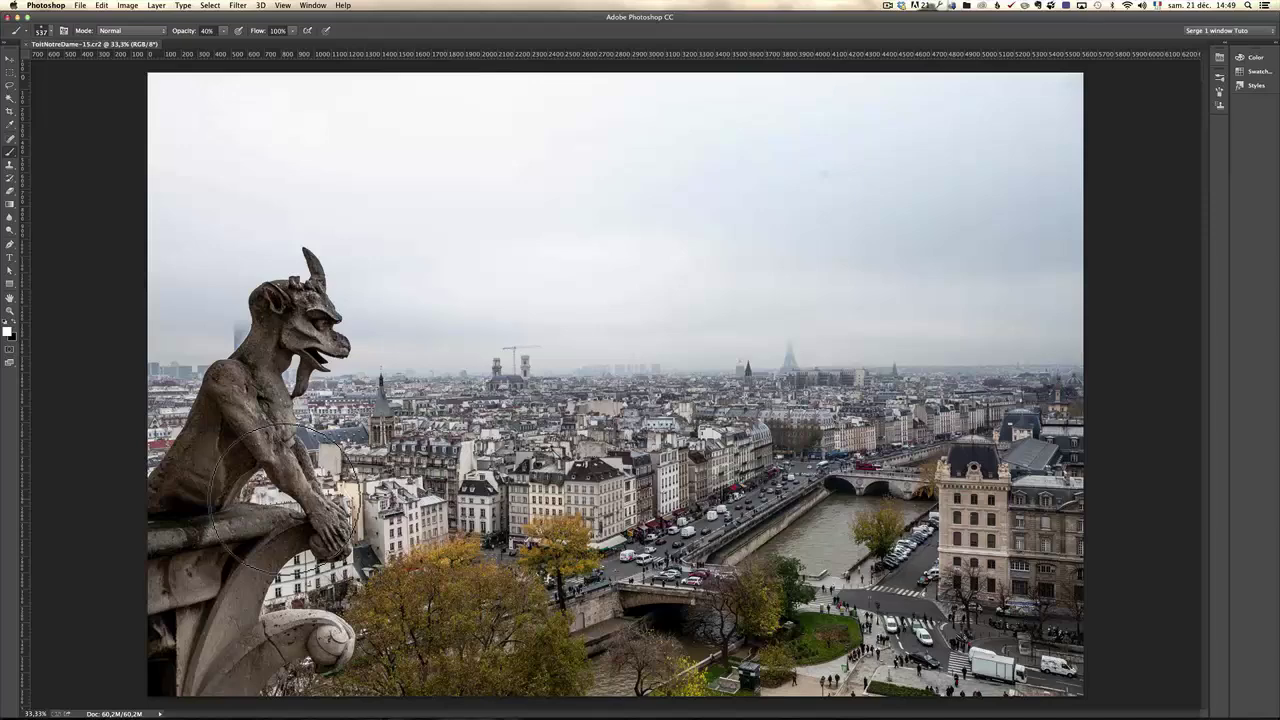
pyautogui.press('z')
pyautogui.keyDown('alt'); pyautogui.click(465, 405); pyautogui.keyUp('alt')
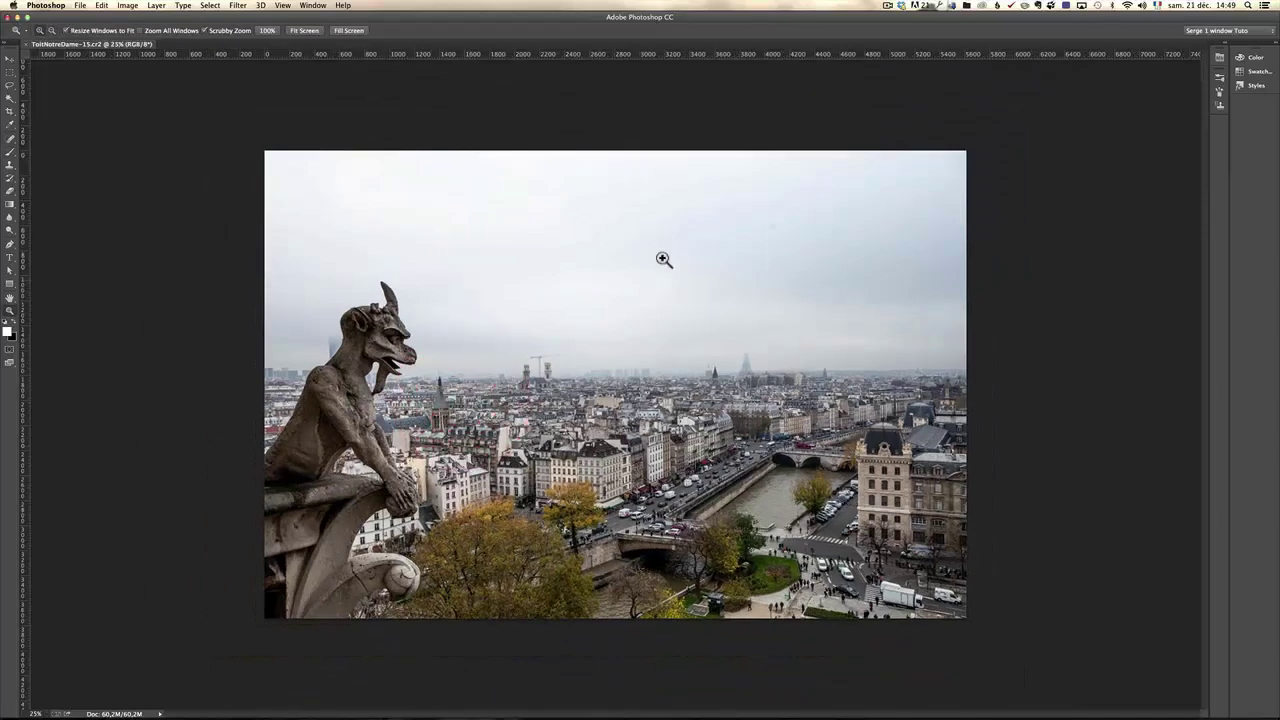
# Display the Layers panel and move it clear of the gargoyle photo
pyautogui.press('F7')
pyautogui.moveTo(100, 26); pyautogui.dragTo(118, 68)
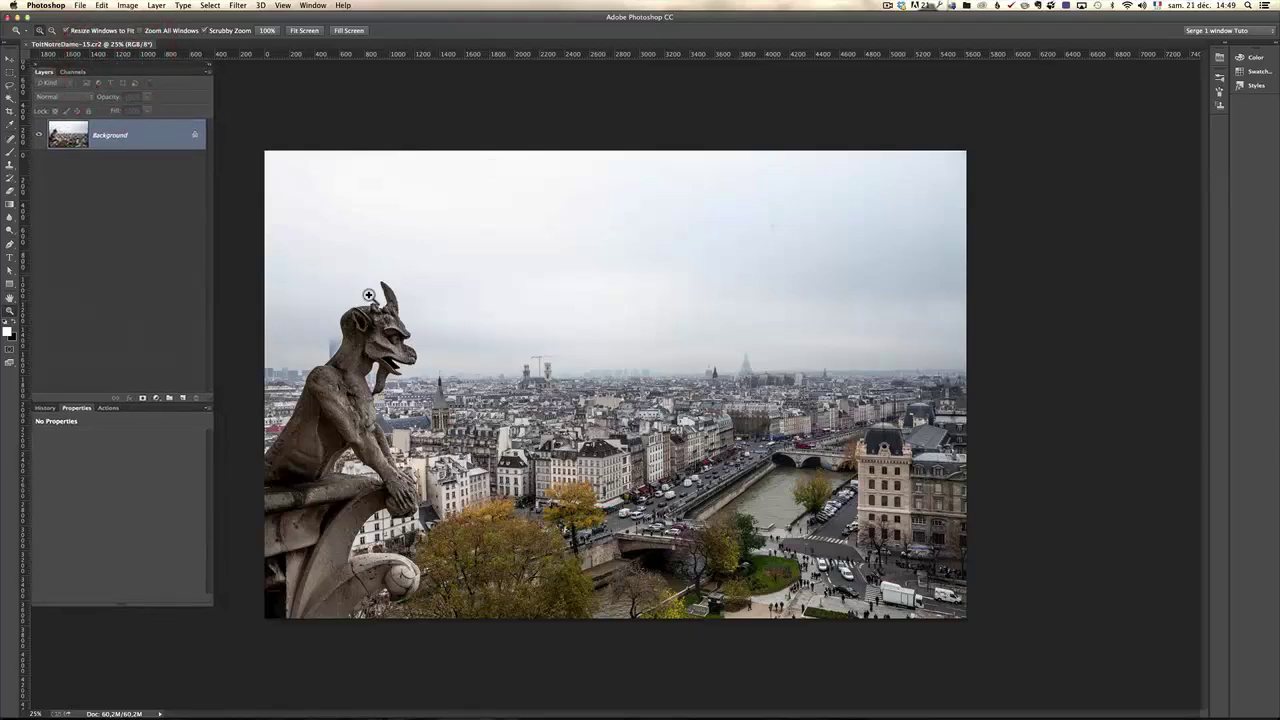
pyautogui.click(657, 451)
pyautogui.click(636, 453)
pyautogui.keyDown('alt'); pyautogui.click(588, 400); pyautogui.keyUp('alt')
# Switch back to Lightroom and select the blue sky photo NorPerp-371.cr2 in the Skies collection
pyautogui.press('super+Tab')
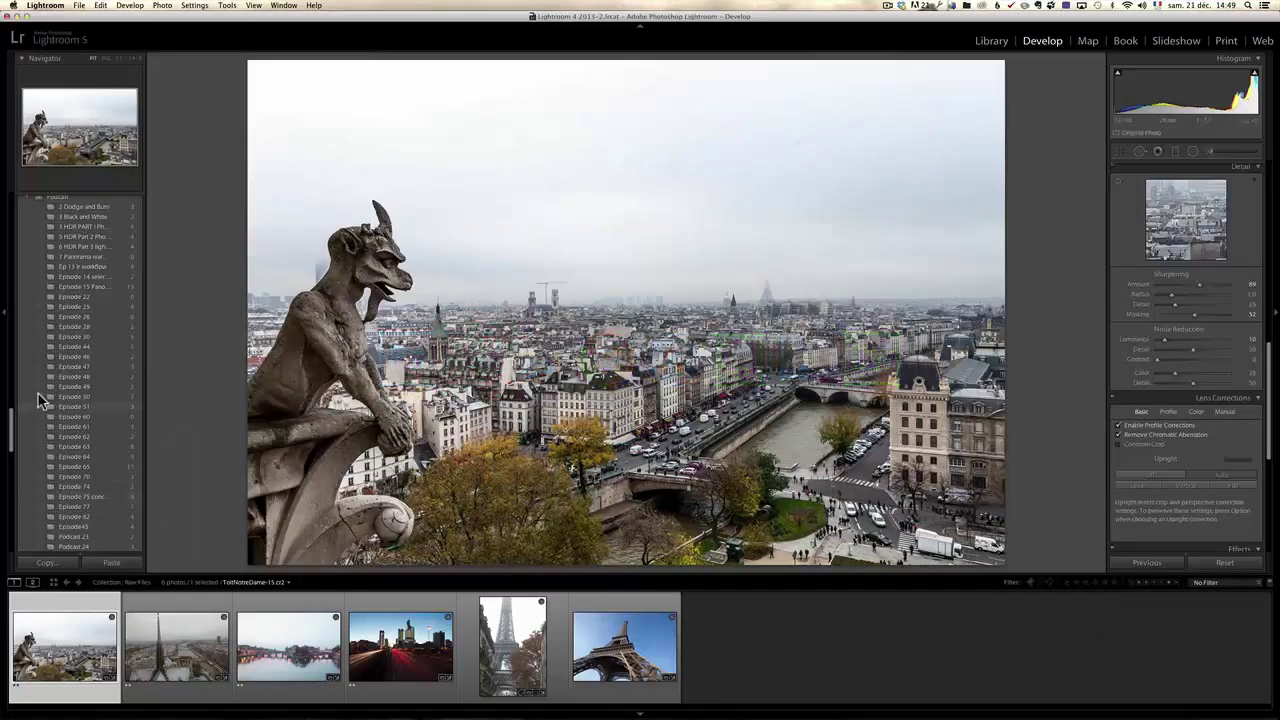
pyautogui.moveTo(10, 425); pyautogui.dragTo(14, 466)
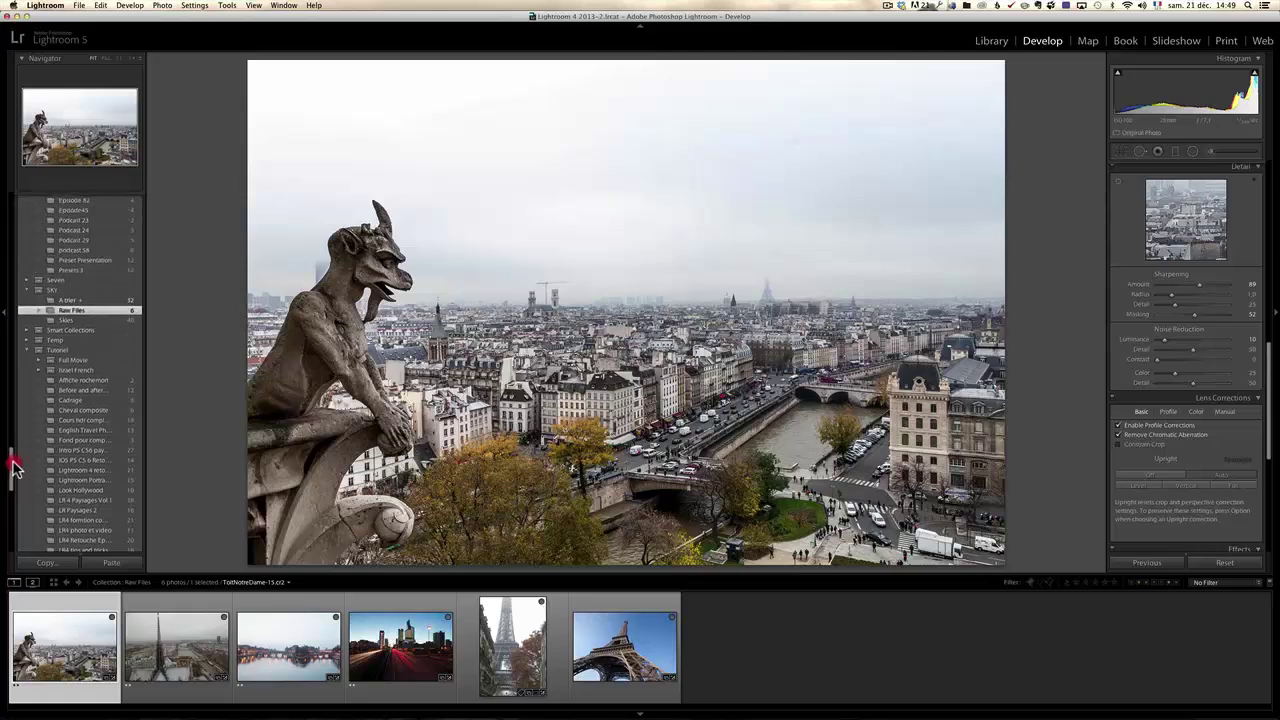
pyautogui.click(128, 320)
pyautogui.scroll(-5, 128, 330)
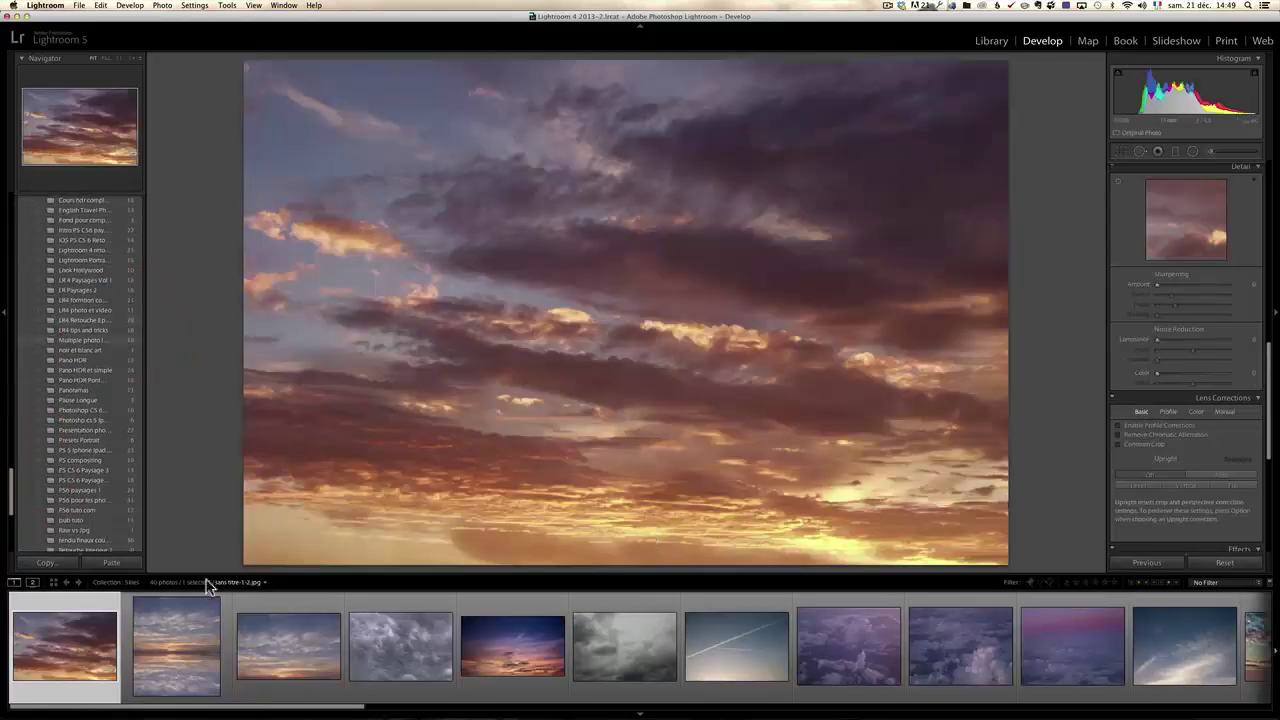
pyautogui.moveTo(277, 712); pyautogui.dragTo(541, 672)
pyautogui.click(545, 664)
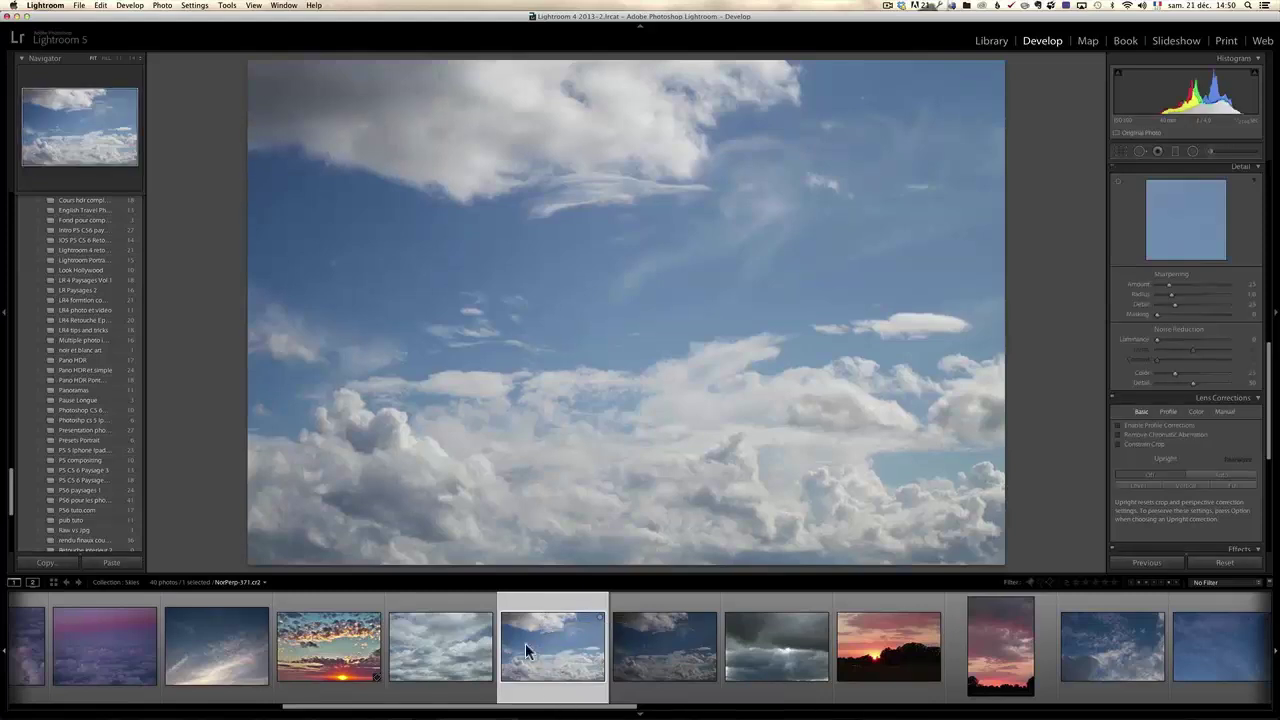
# Open the selected sky photo in Adobe Photoshop CC and compare it with the gargoyle photo's document
pyautogui.rightClick(527, 659)
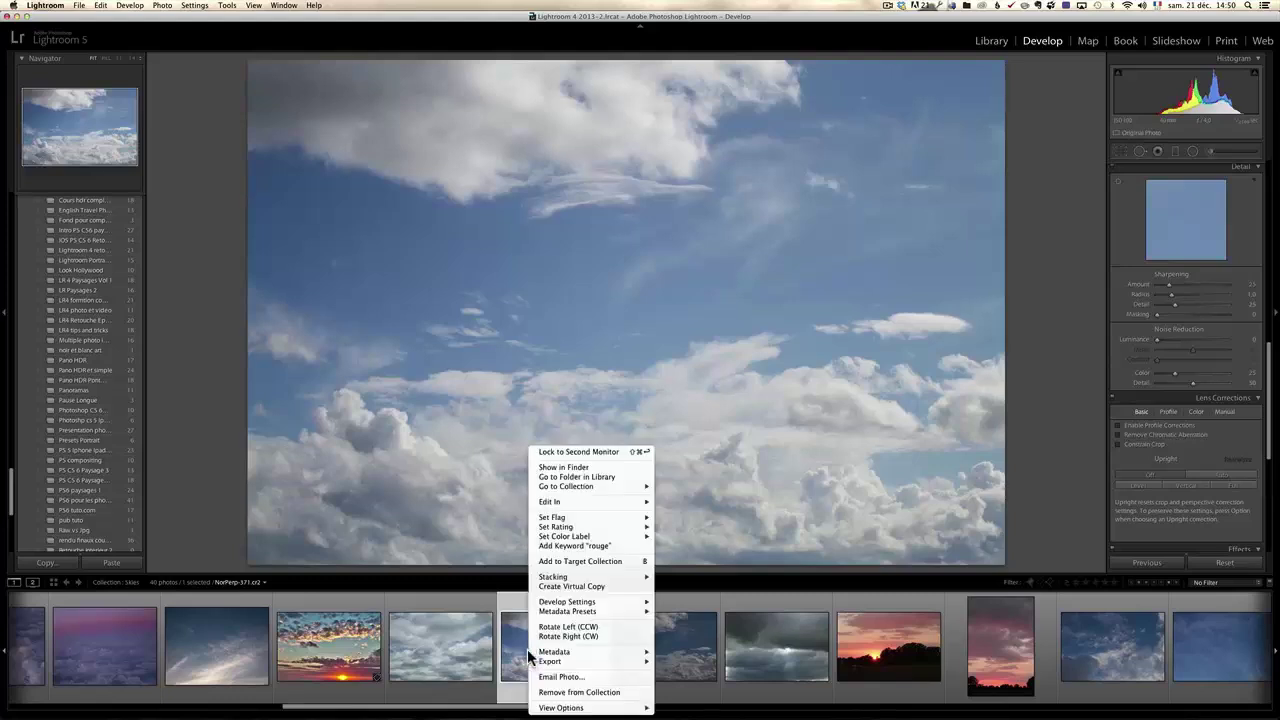
pyautogui.moveTo(600, 501)
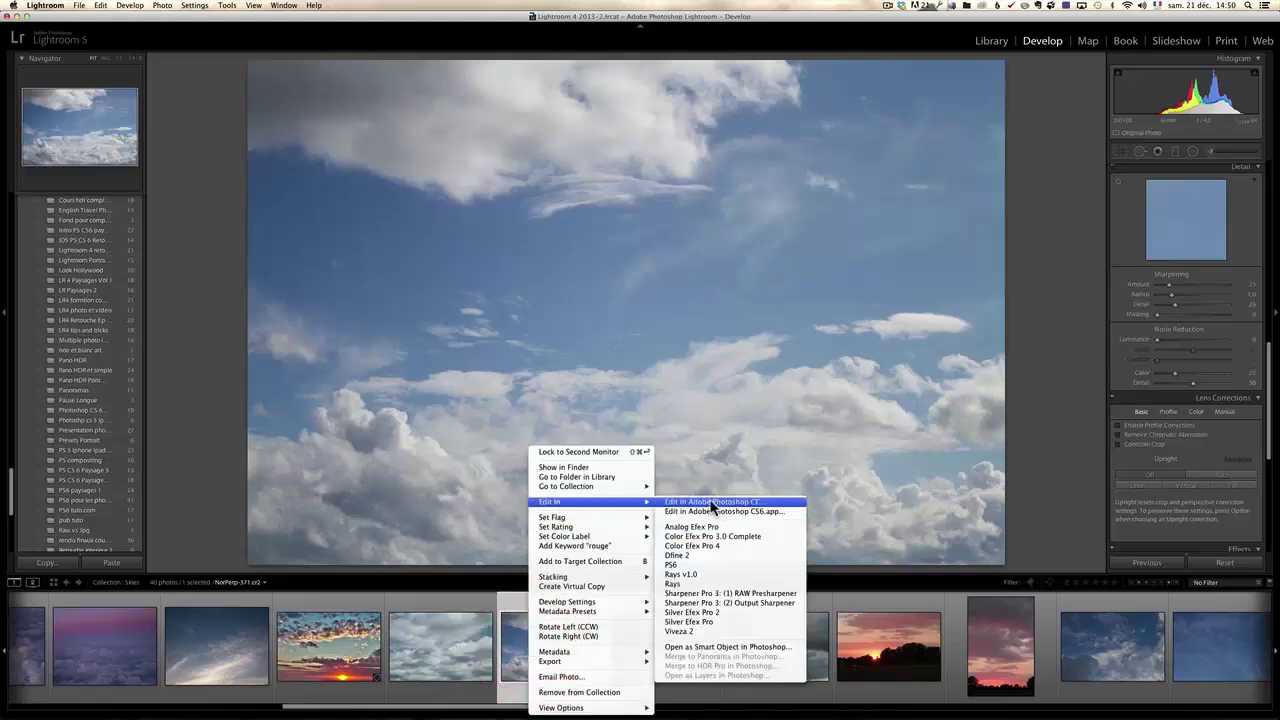
pyautogui.click(748, 503)
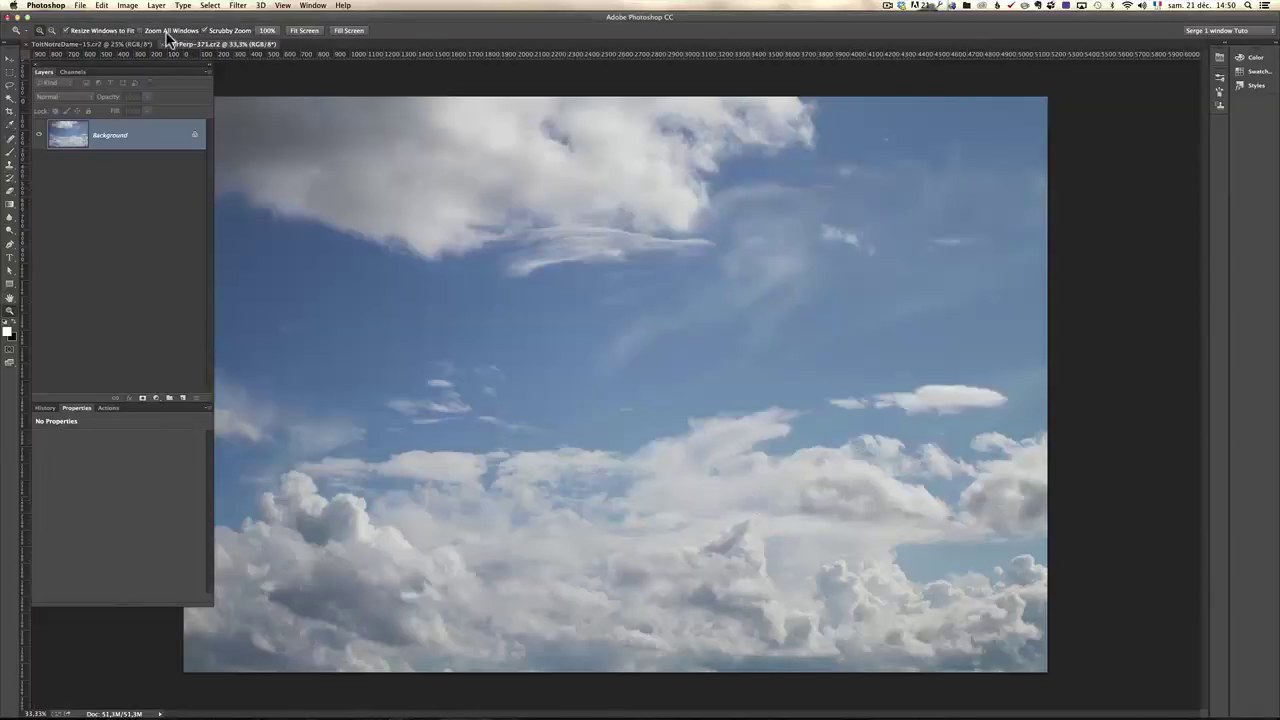
pyautogui.click(132, 45)
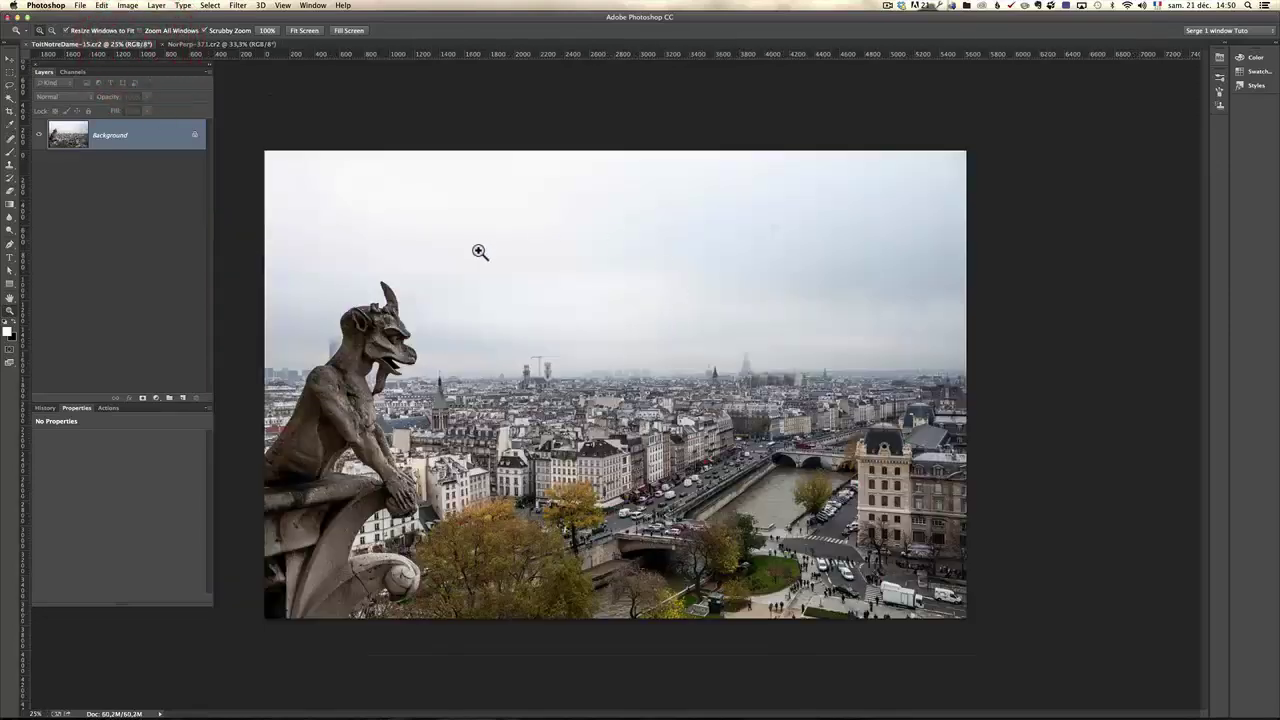
pyautogui.click(205, 45)
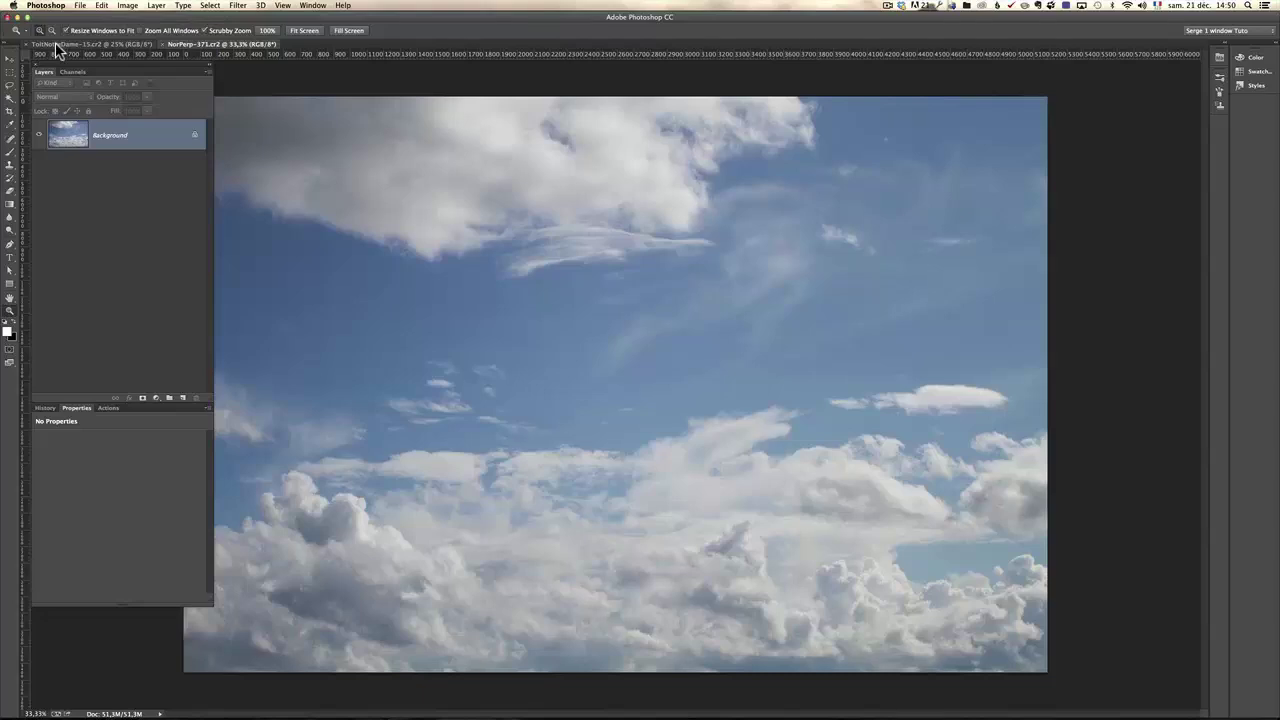
# Bring the blue sky photo into the gargoyle document as a new layer, position it over the picture and blend it with Multiply
pyautogui.click(13, 58)
pyautogui.moveTo(356, 168); pyautogui.dragTo(335, 258)
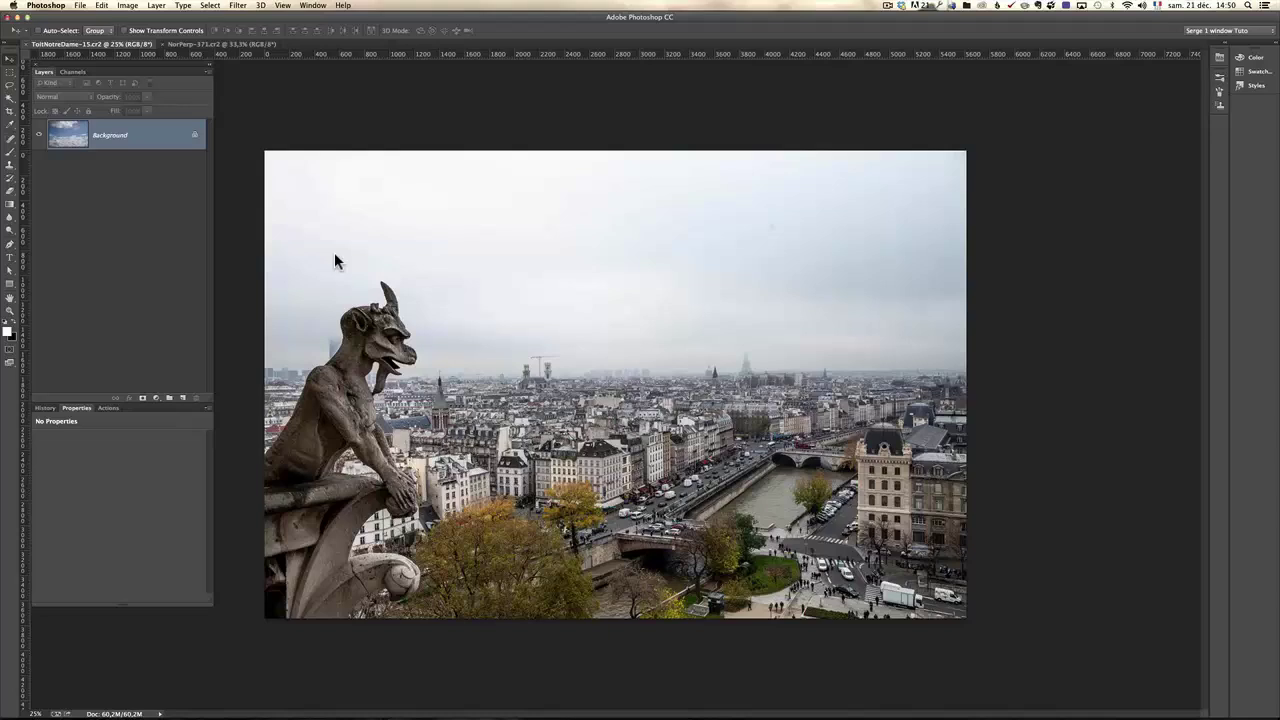
pyautogui.moveTo(335, 255); pyautogui.dragTo(331, 251)
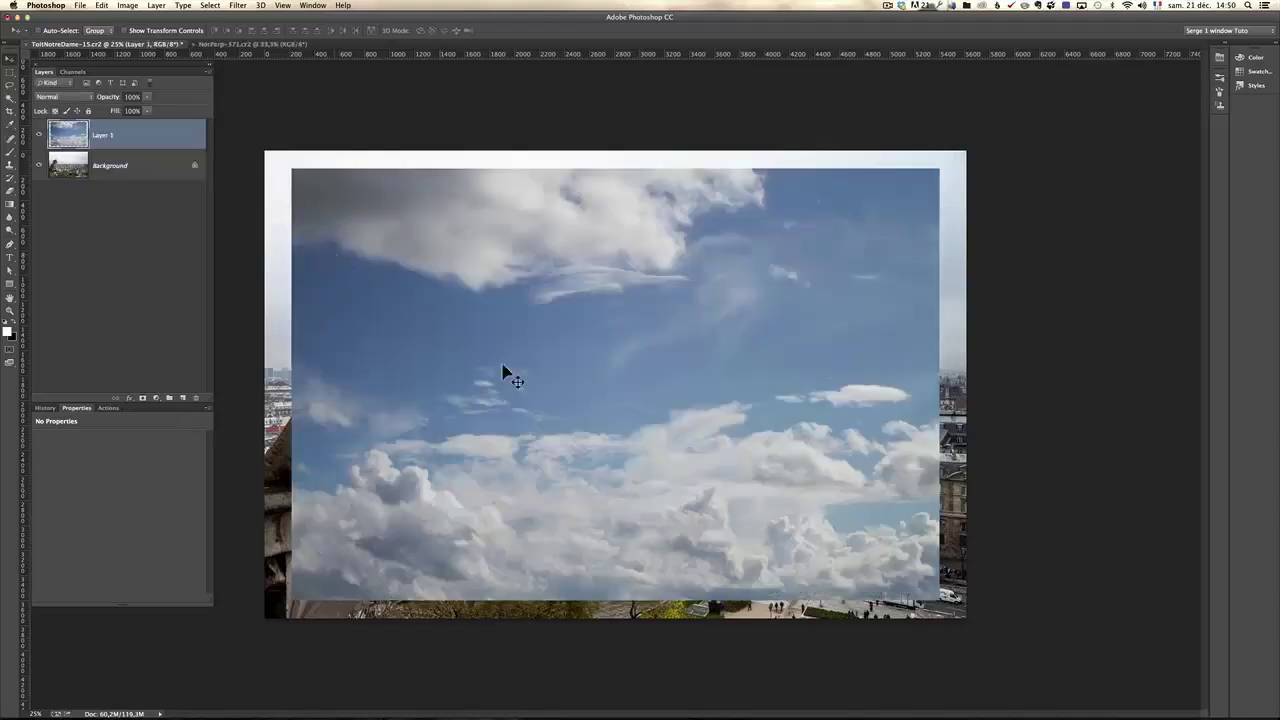
pyautogui.moveTo(654, 418)
pyautogui.mouseDown()
pyautogui.moveTo(640, 403)
pyautogui.moveTo(689, 363)
pyautogui.moveTo(729, 414)
pyautogui.moveTo(657, 381)
pyautogui.moveTo(660, 349)
pyautogui.moveTo(651, 429)
pyautogui.moveTo(737, 426)
pyautogui.moveTo(675, 420)
pyautogui.mouseUp()
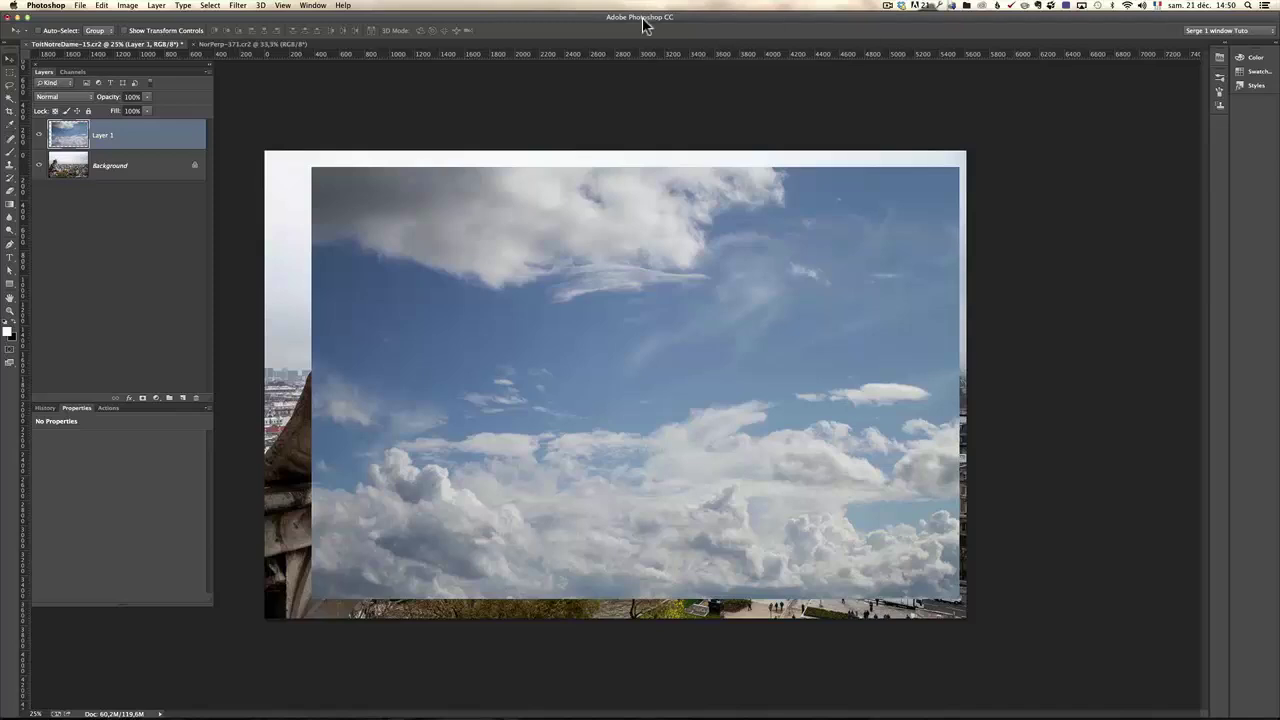
pyautogui.moveTo(491, 323); pyautogui.dragTo(463, 308)
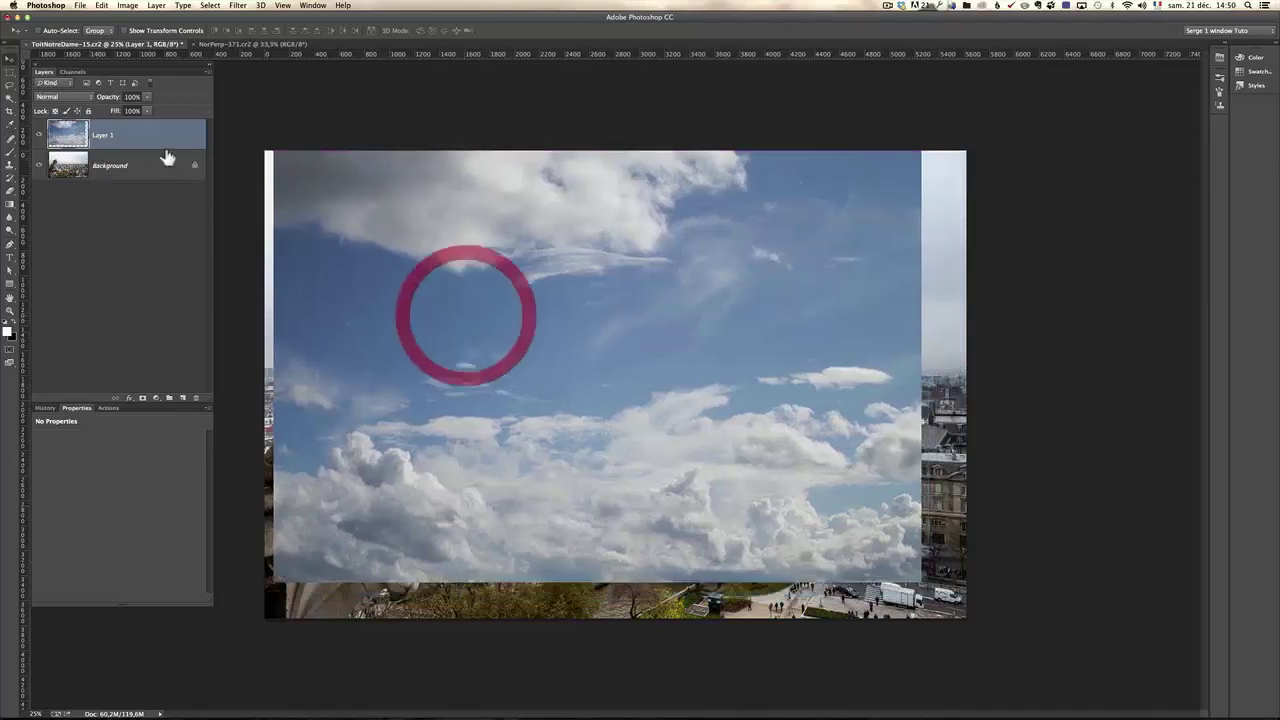
pyautogui.click(70, 96)
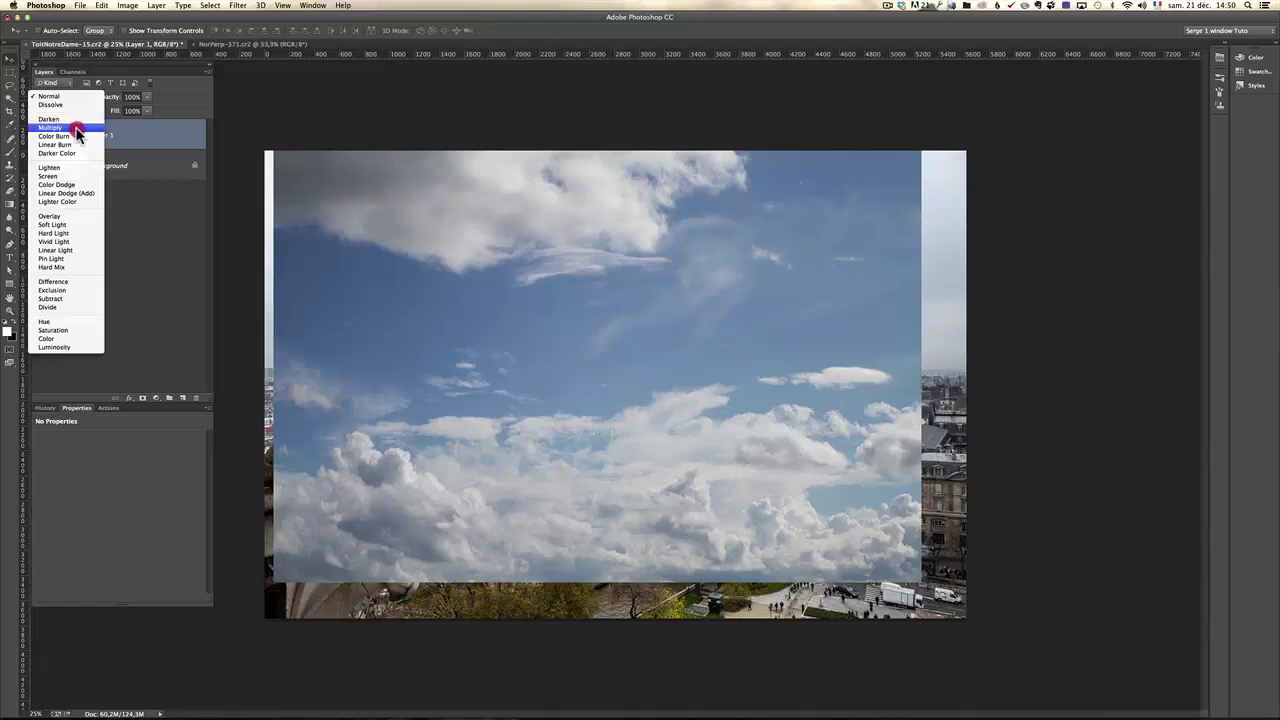
pyautogui.click(50, 128)
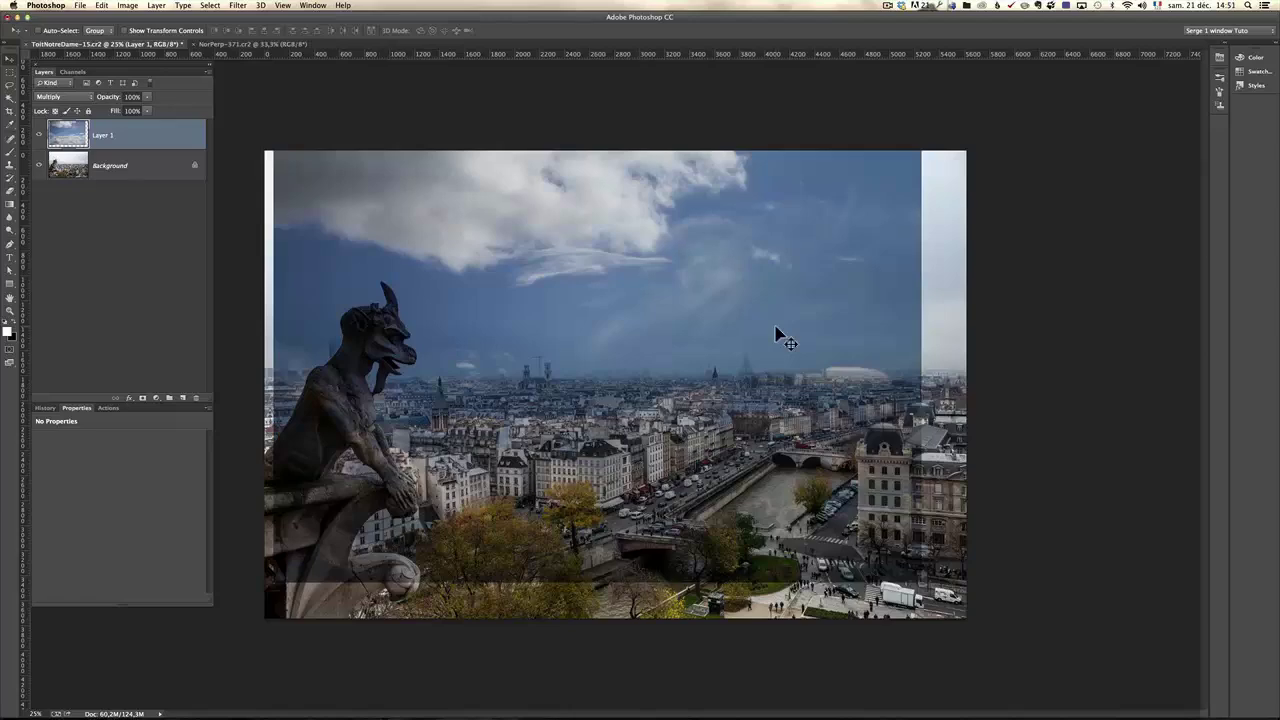
# Try turning the blue sky layer upside down with Free Transform, and rotate it back upright
pyautogui.press('super+t')
pyautogui.moveTo(595, 327); pyautogui.dragTo(677, 301)
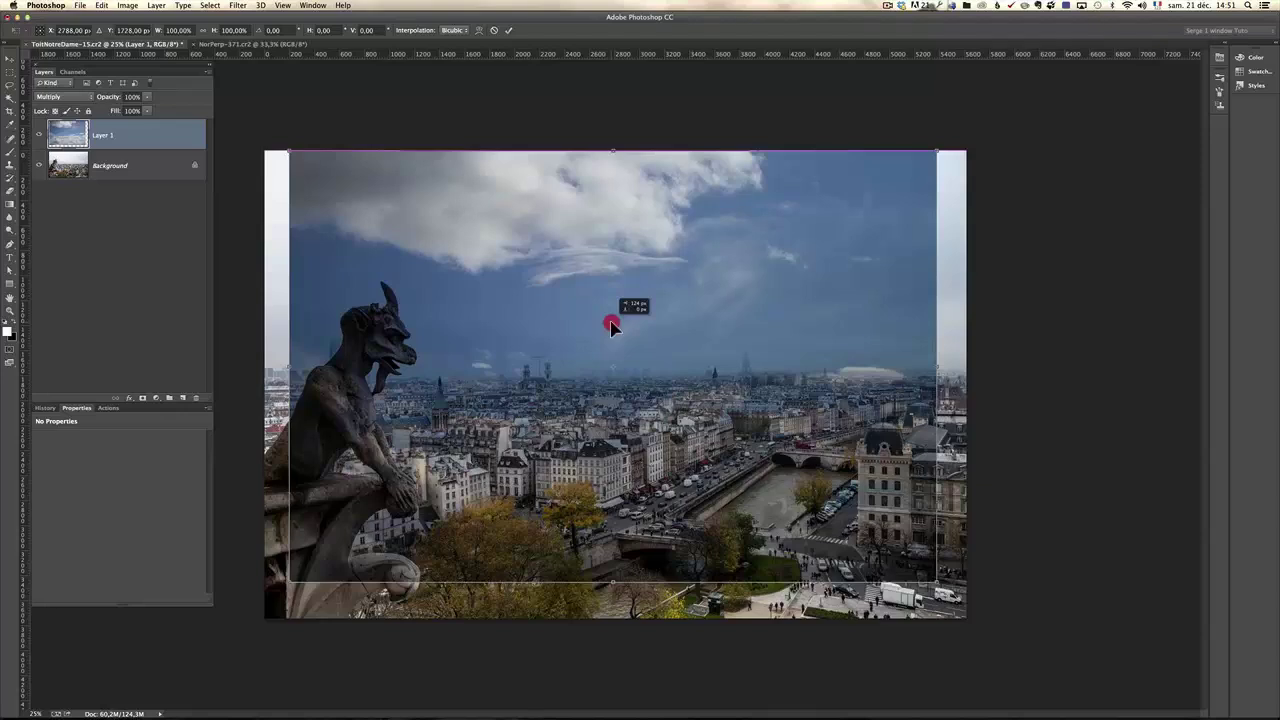
pyautogui.moveTo(612, 327); pyautogui.dragTo(618, 329)
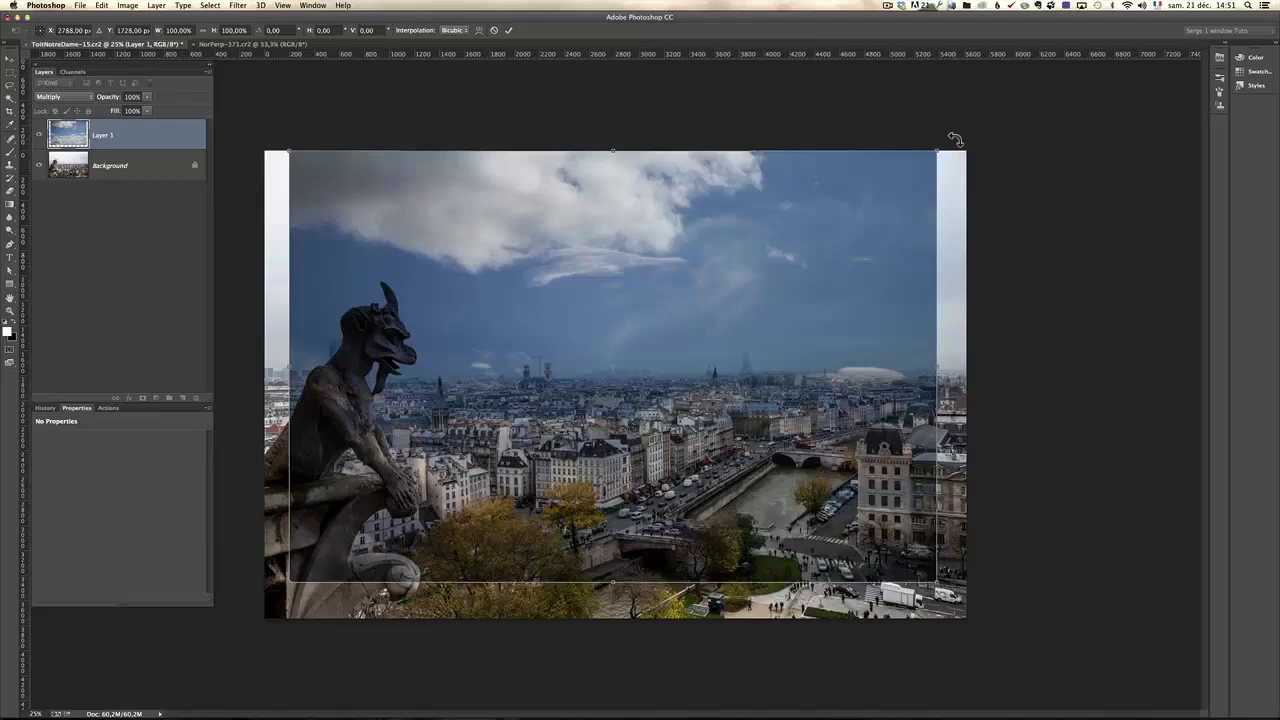
pyautogui.moveTo(957, 141); pyautogui.dragTo(214, 618)
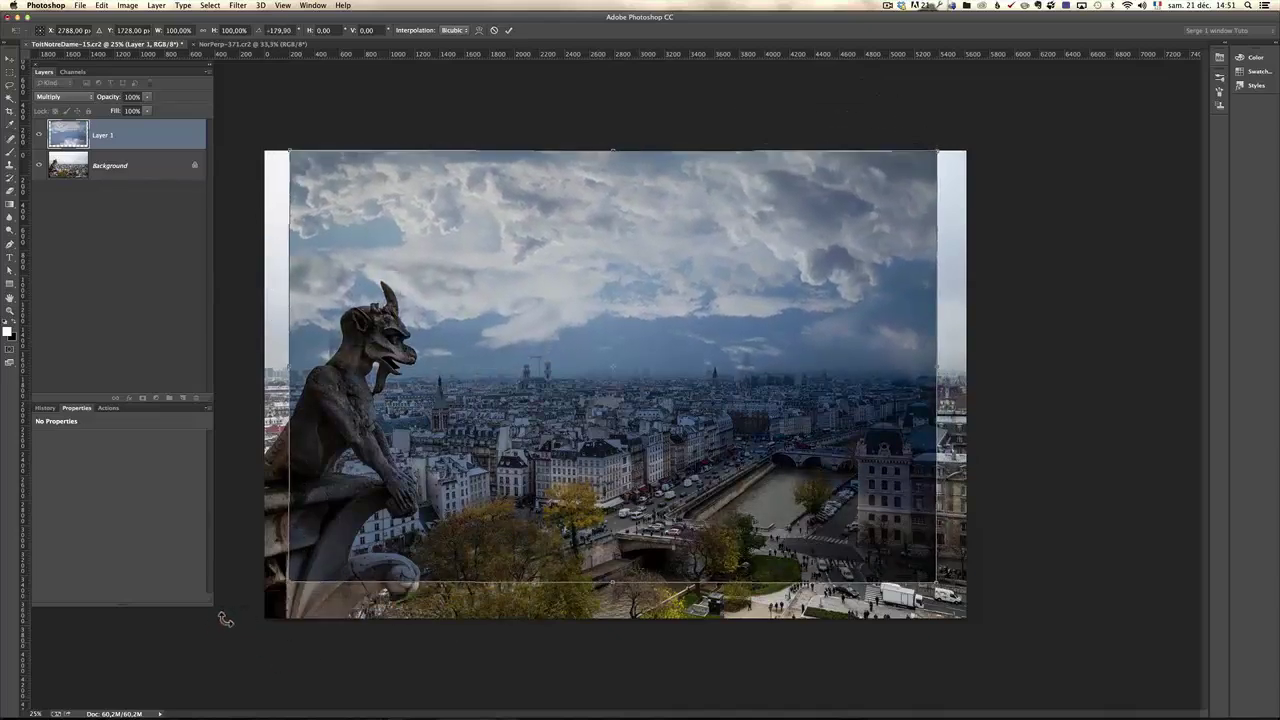
pyautogui.moveTo(703, 465)
pyautogui.mouseDown()
pyautogui.moveTo(623, 423)
pyautogui.moveTo(651, 446)
pyautogui.moveTo(729, 463)
pyautogui.moveTo(708, 463)
pyautogui.mouseUp()
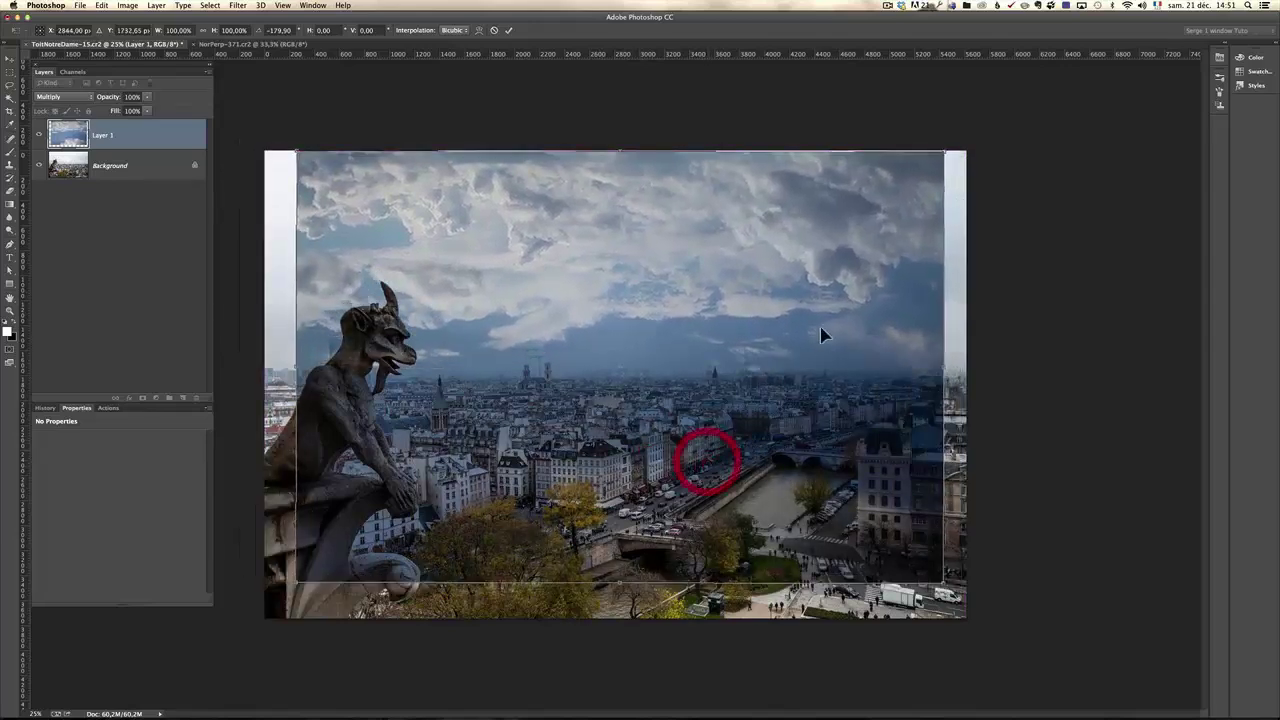
pyautogui.moveTo(1102, 459); pyautogui.dragTo(208, 282)
# Stretch the blue sky layer to about 111% width and 89% height, and shift it to cover the full width above the city
pyautogui.moveTo(640, 374); pyautogui.dragTo(603, 374)
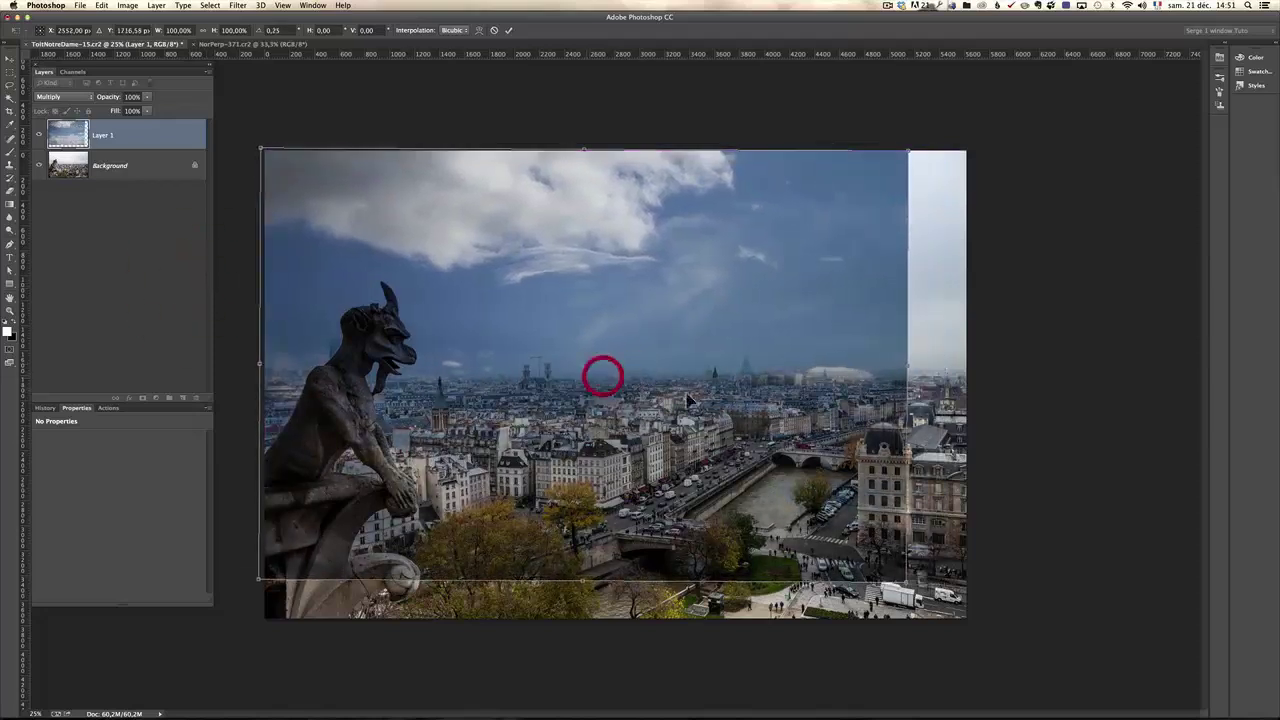
pyautogui.moveTo(907, 367); pyautogui.dragTo(978, 366)
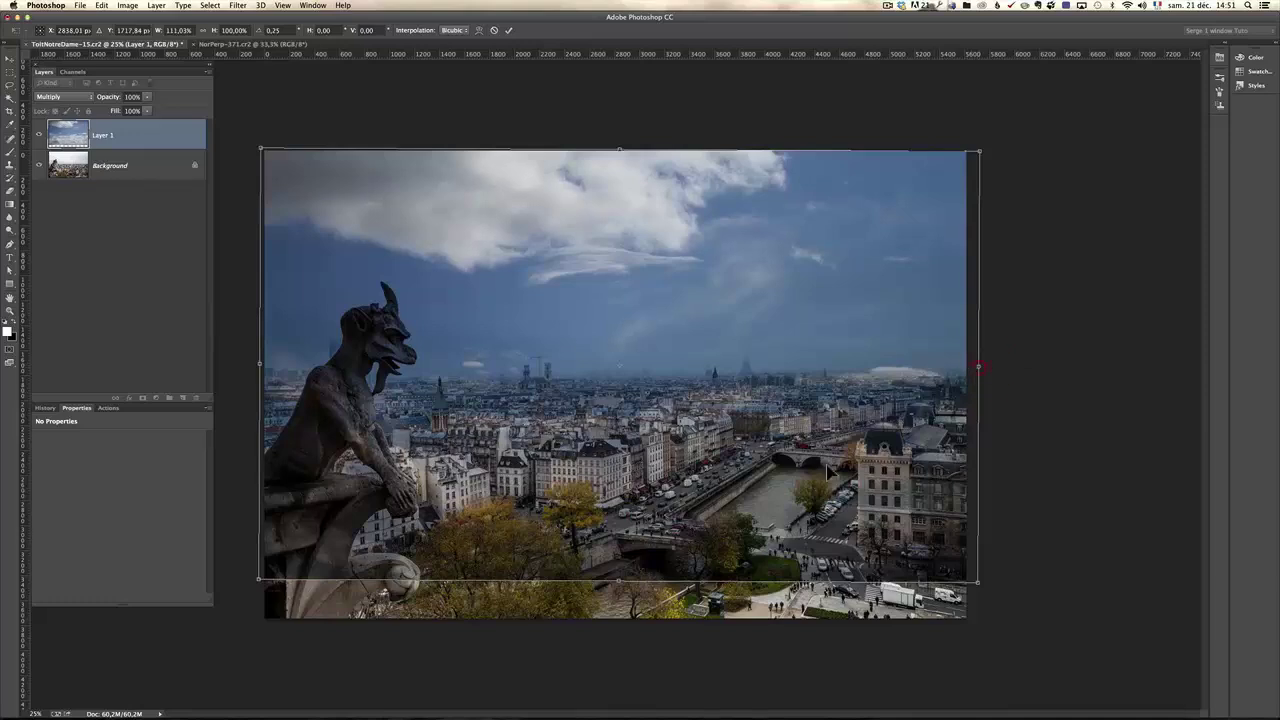
pyautogui.moveTo(620, 580); pyautogui.dragTo(626, 534)
pyautogui.moveTo(620, 445); pyautogui.dragTo(620, 422)
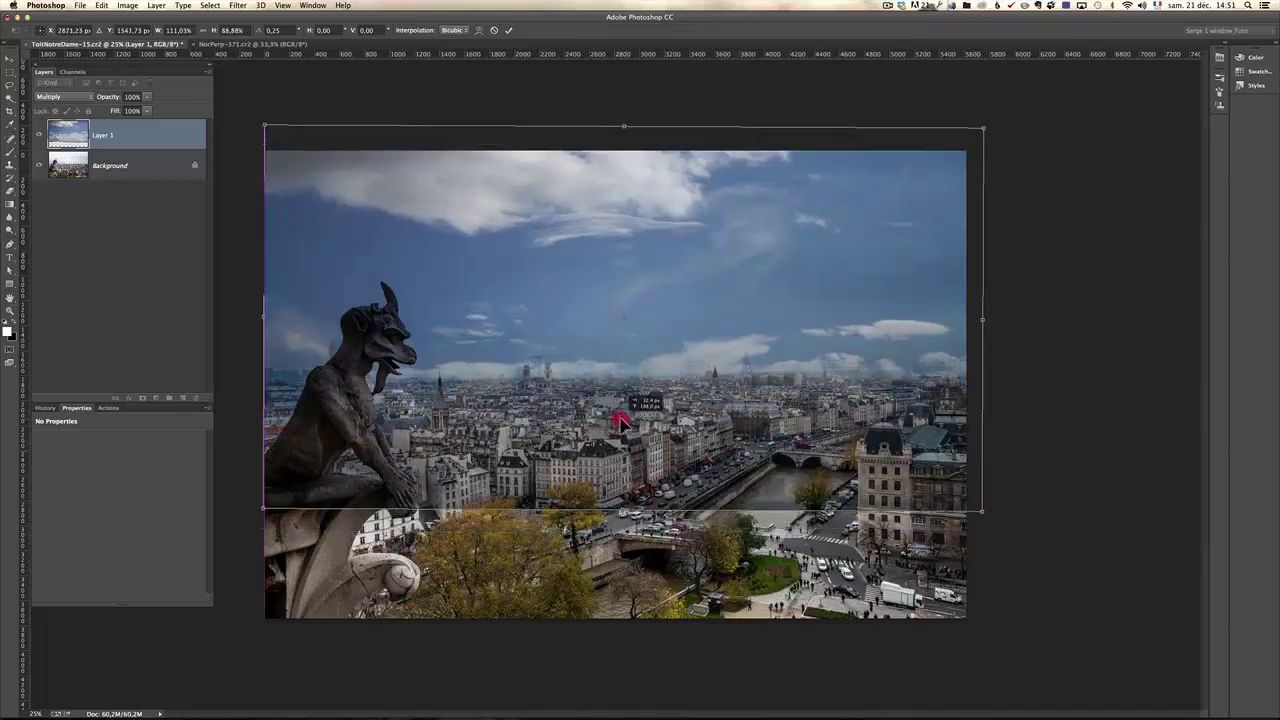
pyautogui.press('Return')
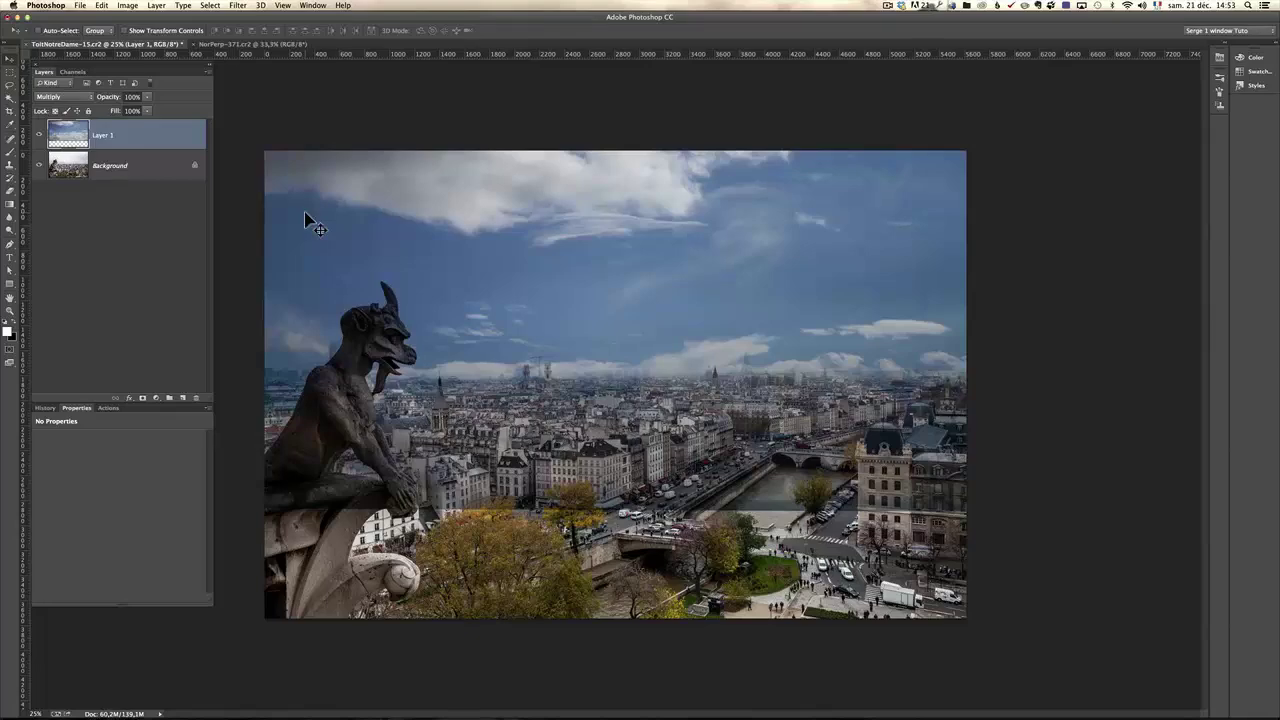
# Delete the blue sky layer from the gargoyle document
pyautogui.moveTo(515, 318)
pyautogui.mouseDown()
pyautogui.moveTo(517, 283)
pyautogui.moveTo(514, 343)
pyautogui.moveTo(537, 351)
pyautogui.moveTo(500, 316)
pyautogui.mouseUp()
pyautogui.moveTo(657, 297); pyautogui.dragTo(663, 300)
pyautogui.moveTo(163, 150); pyautogui.dragTo(195, 397)
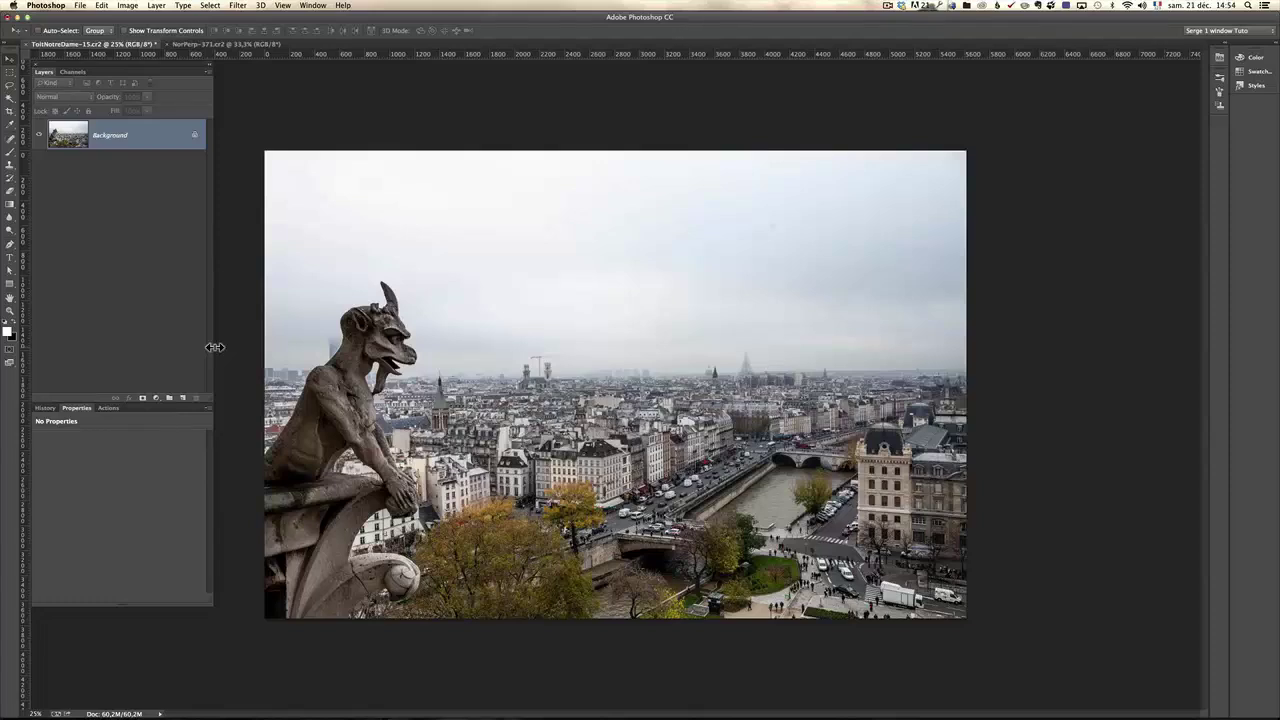
# Switch to Lightroom, select the cloudy seagull photo plage-76.cr2 in the Skies collection and compare it with the gargoyle photo
pyautogui.press('super+Tab')
pyautogui.click(489, 381)
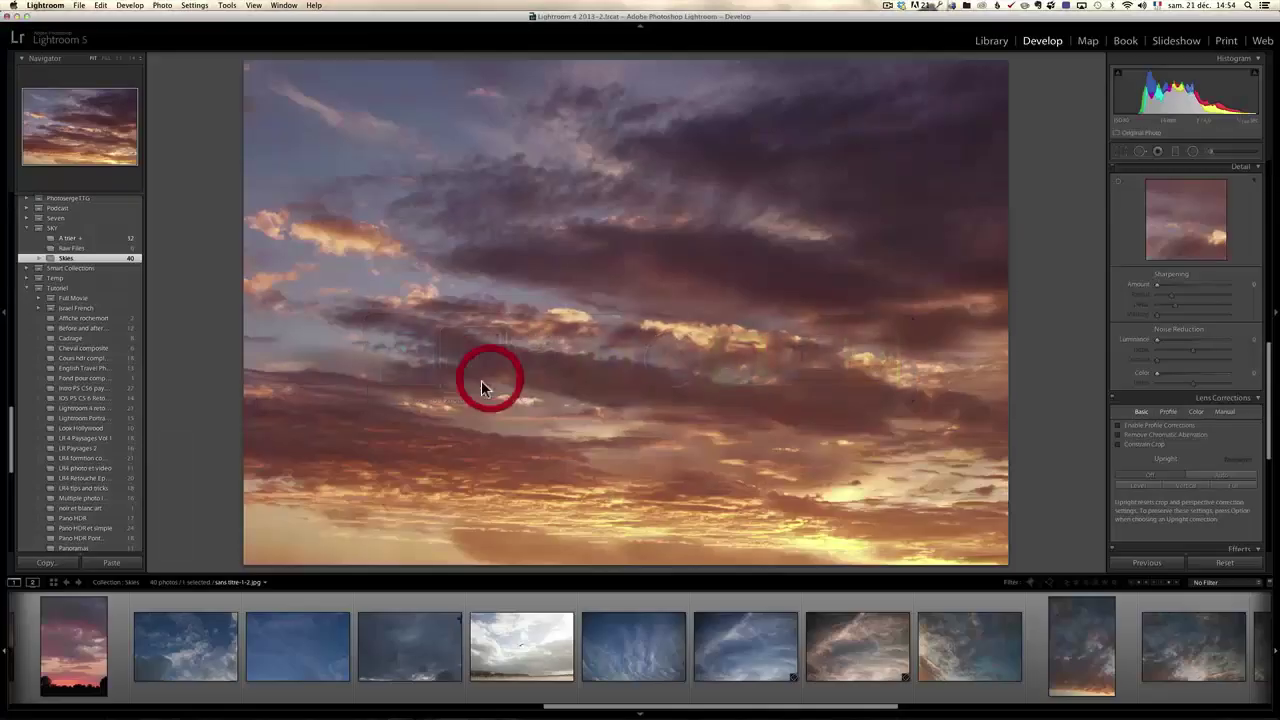
pyautogui.click(549, 662)
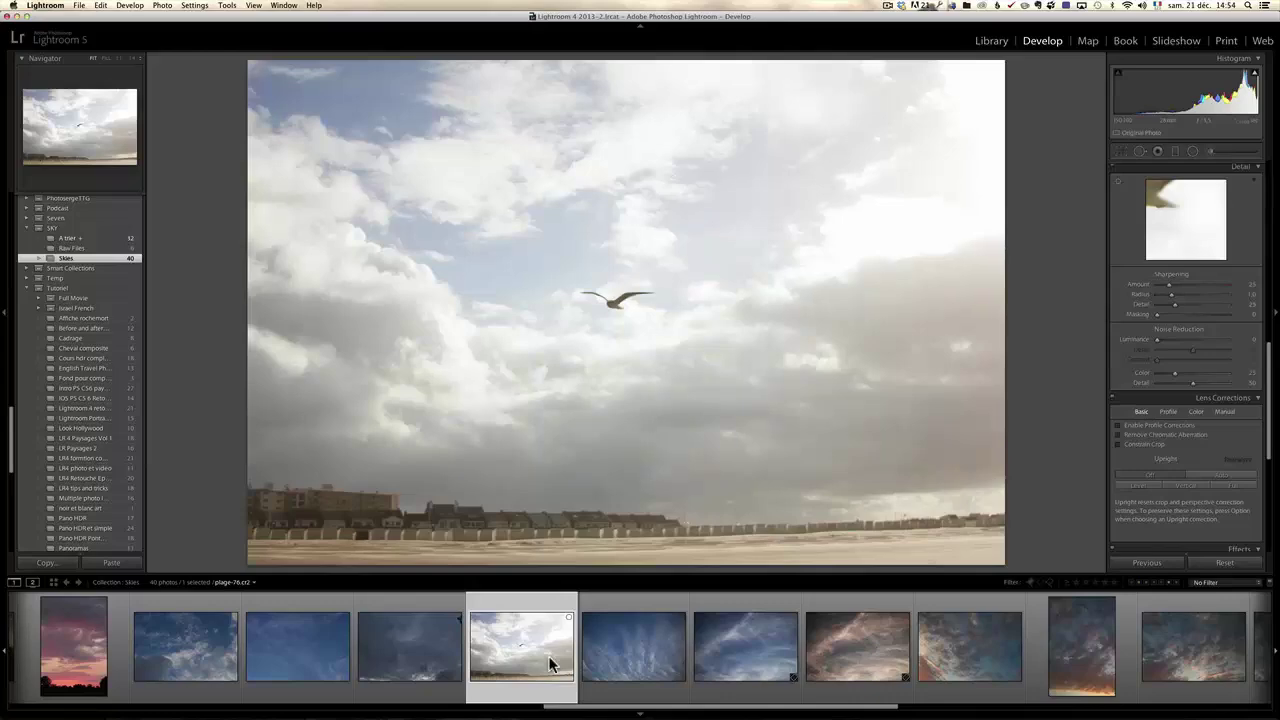
pyautogui.press('super+Tab')
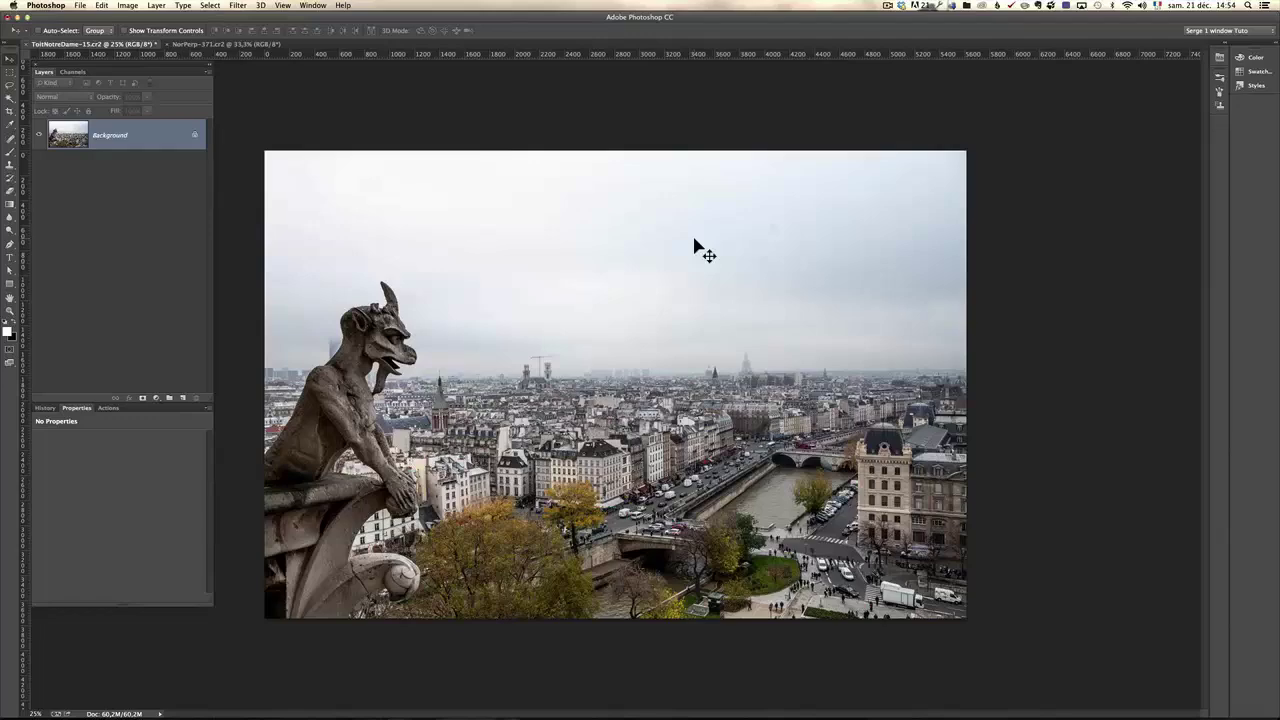
pyautogui.press('super+Tab')
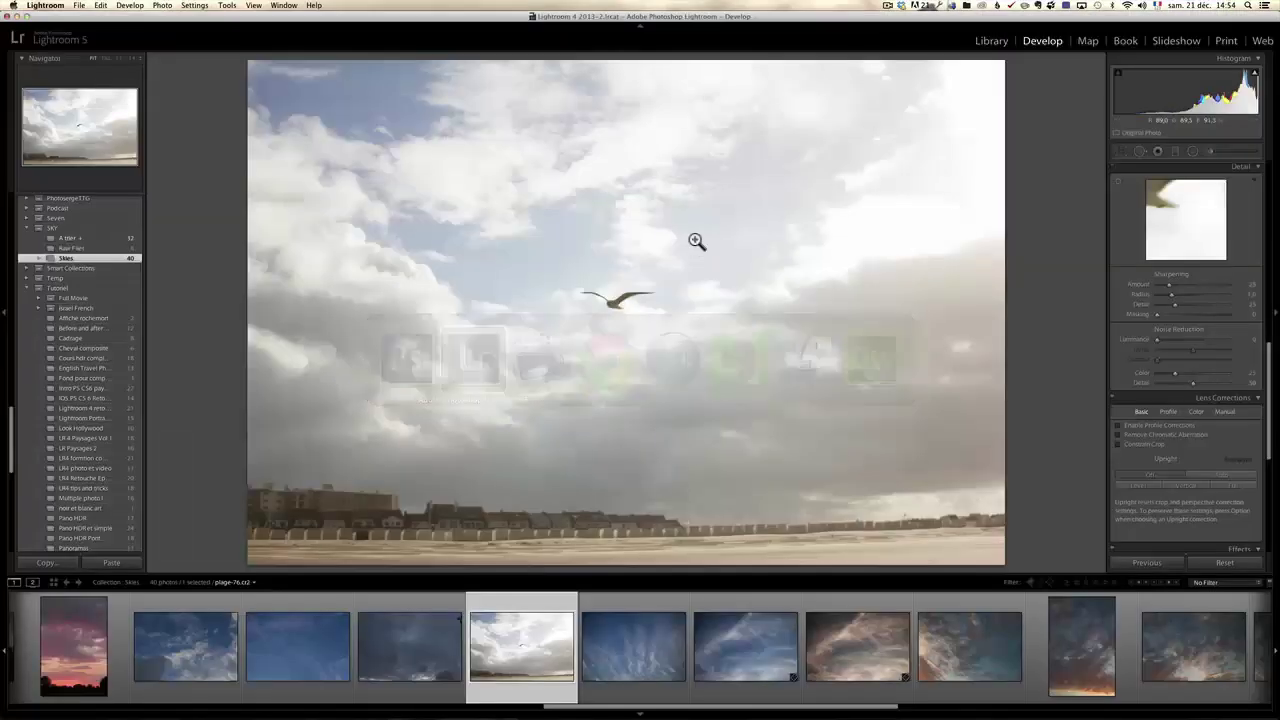
# Open plage-76.cr2 in Adobe Photoshop CC for editing
pyautogui.rightClick(496, 640)
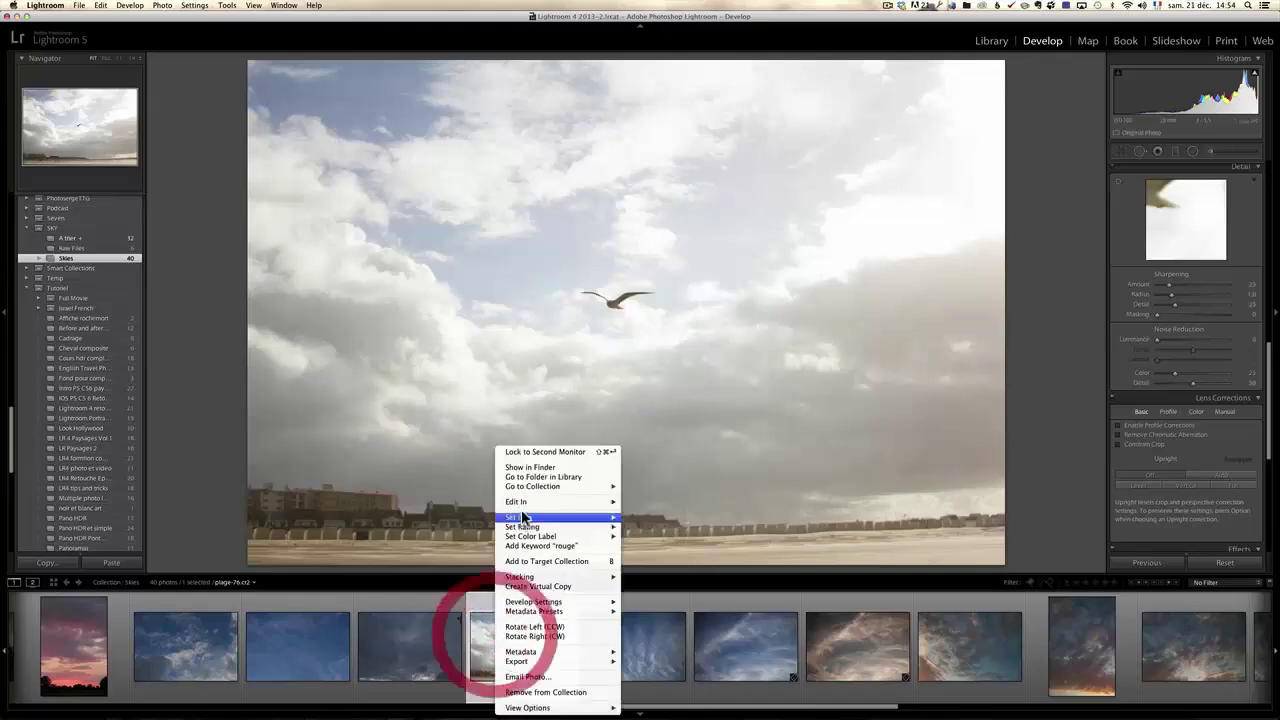
pyautogui.click(528, 500)
pyautogui.click(660, 504)
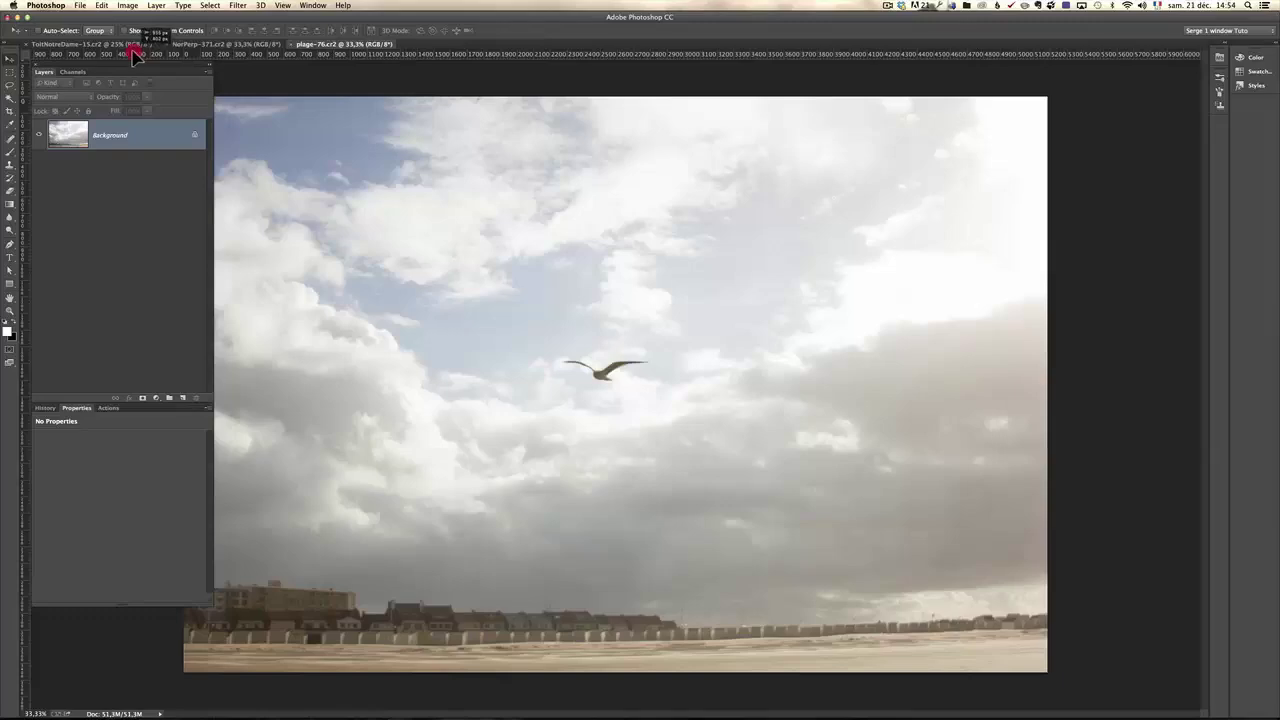
# Bring the seagull sky photo into the gargoyle document as a new layer and place it over the picture
pyautogui.click(189, 47)
pyautogui.click(146, 46)
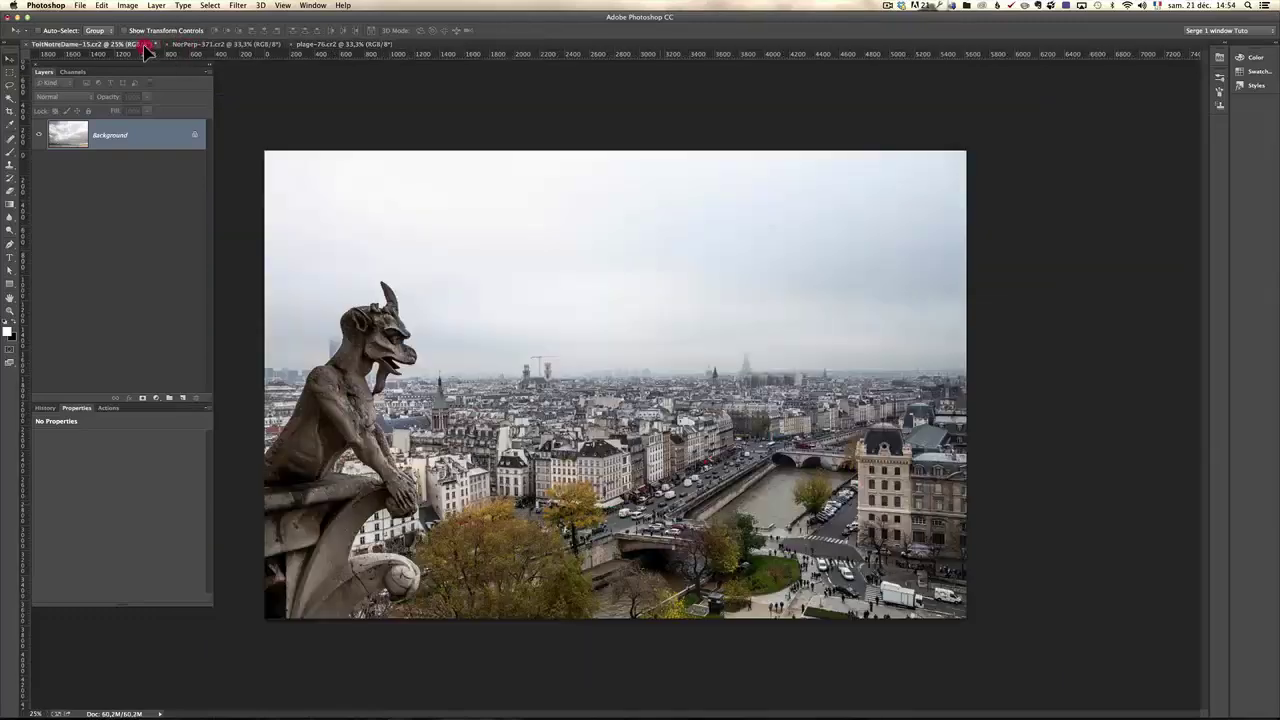
pyautogui.press('super+v')
pyautogui.click(294, 152)
pyautogui.moveTo(620, 363); pyautogui.dragTo(609, 316)
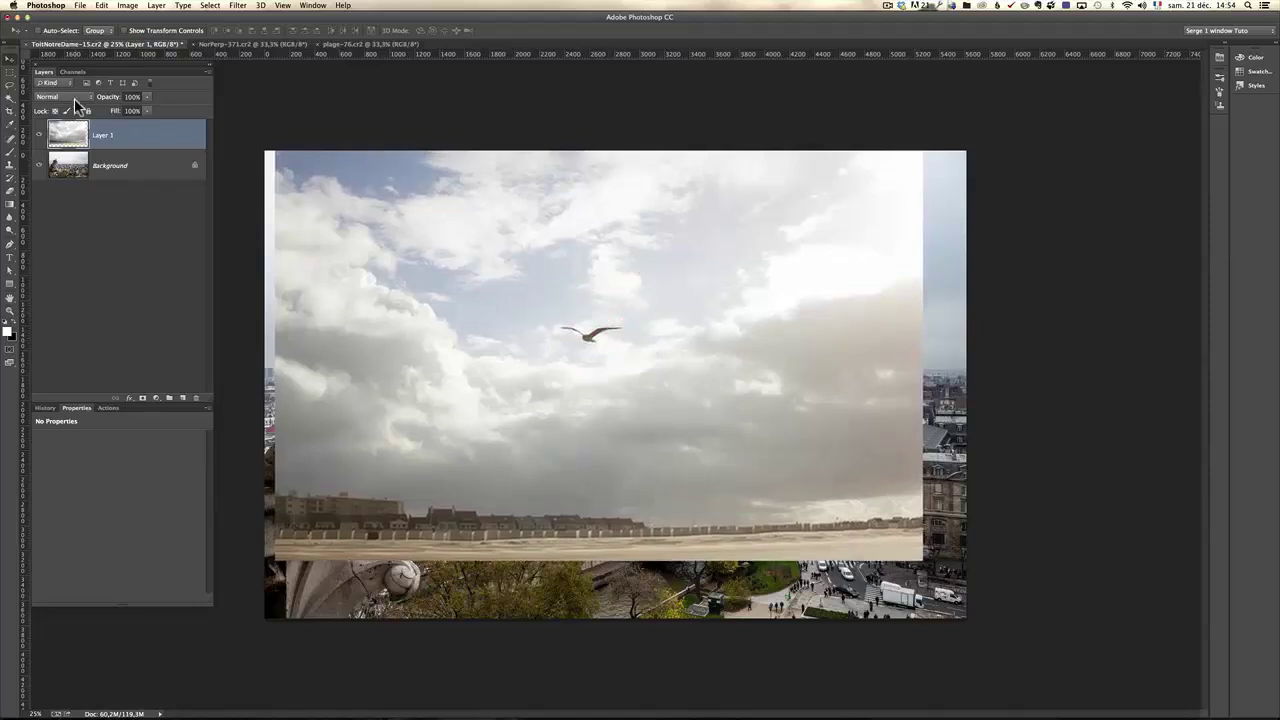
# Set the seagull sky layer's blend mode to Multiply and align it with the gargoyle photo's upper-left corner
pyautogui.click(74, 97)
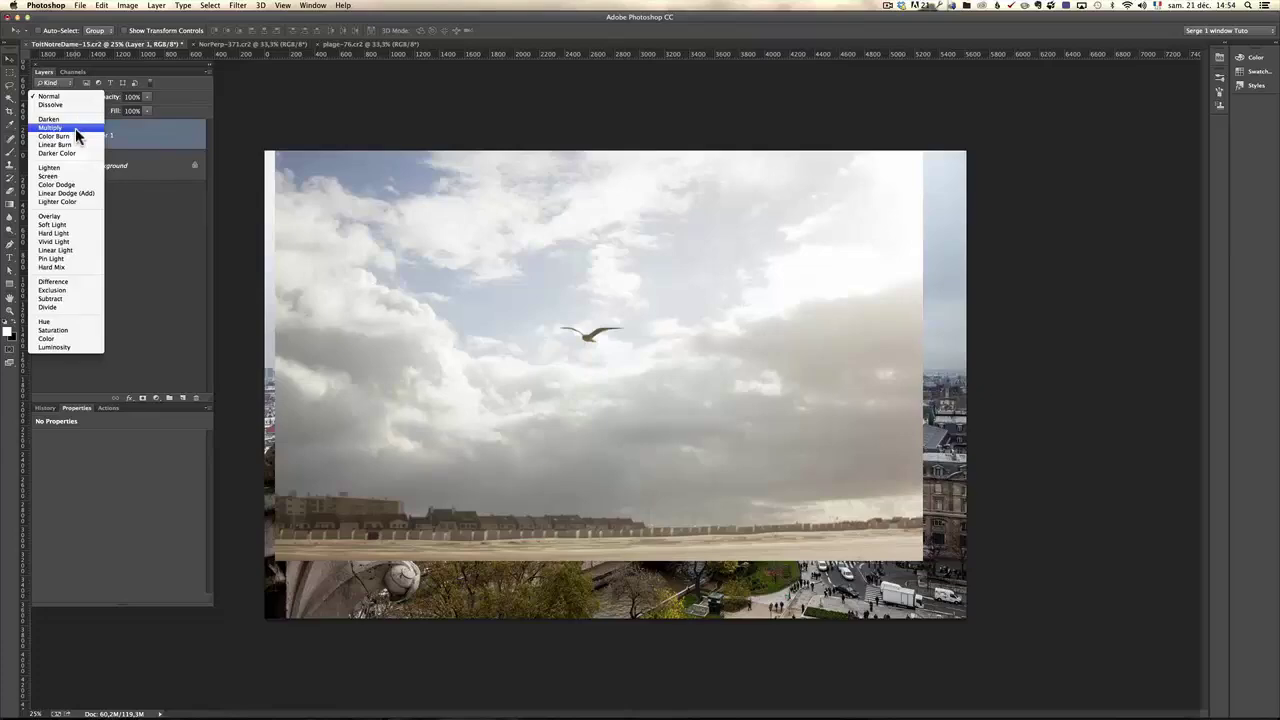
pyautogui.click(75, 127)
pyautogui.moveTo(654, 351); pyautogui.dragTo(626, 371)
pyautogui.moveTo(658, 436)
pyautogui.mouseDown()
pyautogui.moveTo(654, 423)
pyautogui.moveTo(655, 441)
pyautogui.mouseUp()
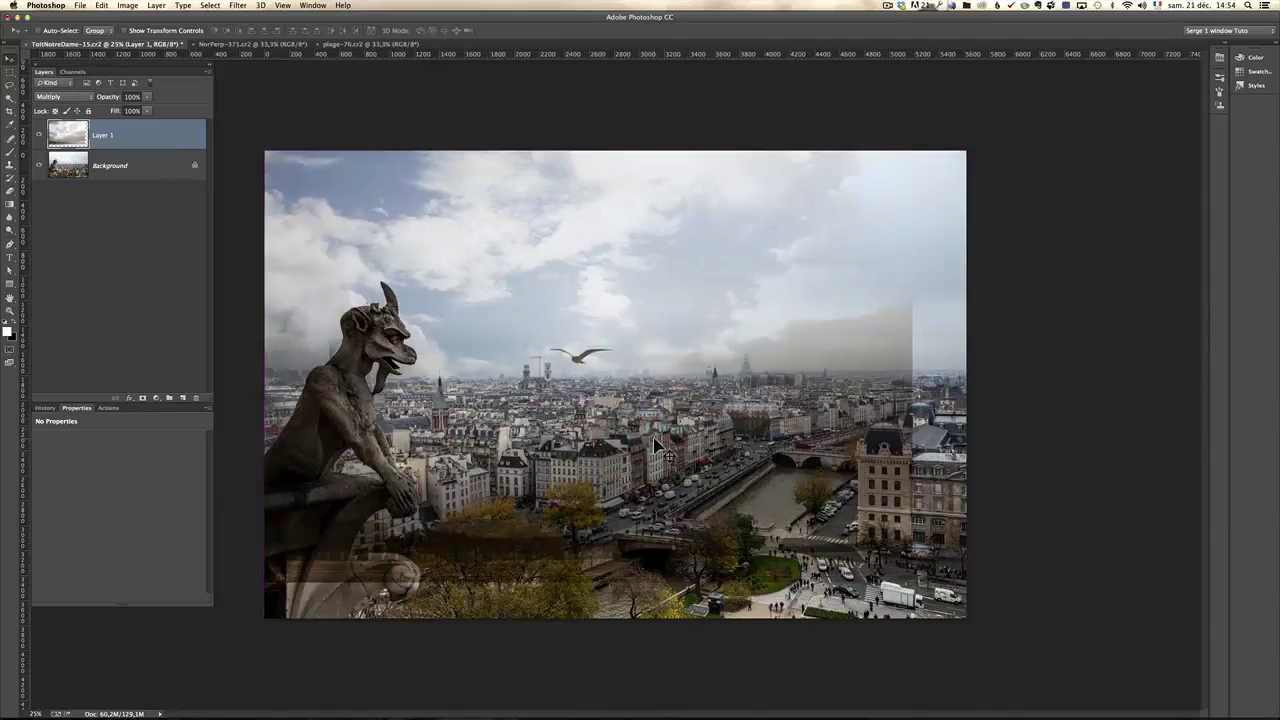
# Free-transform the seagull sky layer to about 108% width and 75% height so it spans the gargoyle photo's full width
pyautogui.press('super+t')
pyautogui.moveTo(917, 366); pyautogui.dragTo(966, 366)
pyautogui.moveTo(618, 581); pyautogui.dragTo(641, 475)
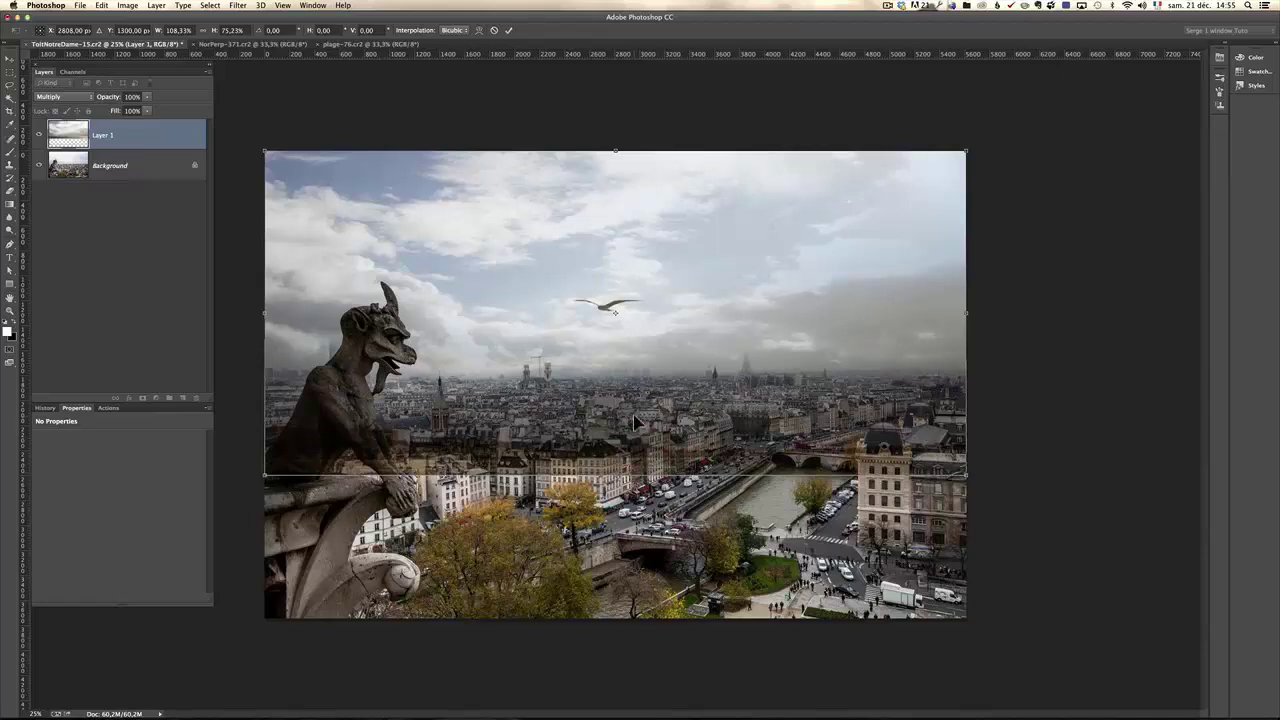
pyautogui.press('Return')
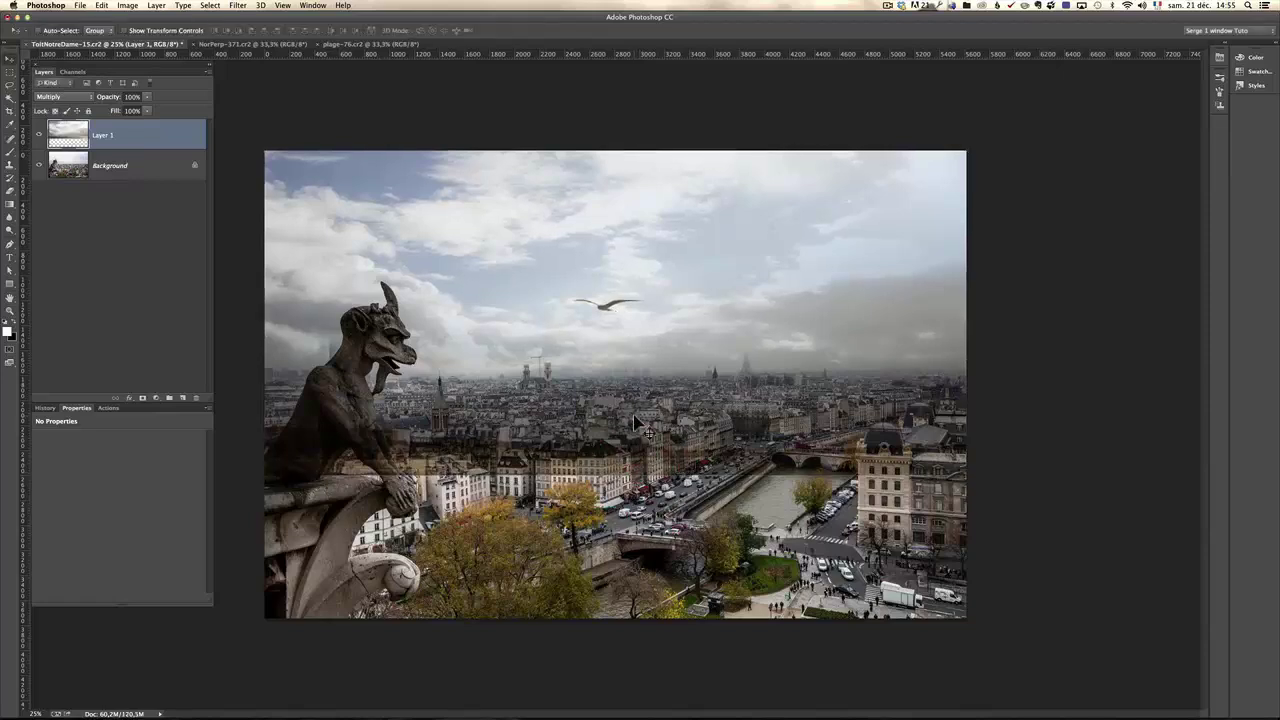
# Compare the picture with and without the new sky by toggling the visibility of Layer 1
pyautogui.click(39, 135)
pyautogui.click(39, 135)
pyautogui.click(39, 135)
pyautogui.click(39, 135)
pyautogui.click(39, 135)
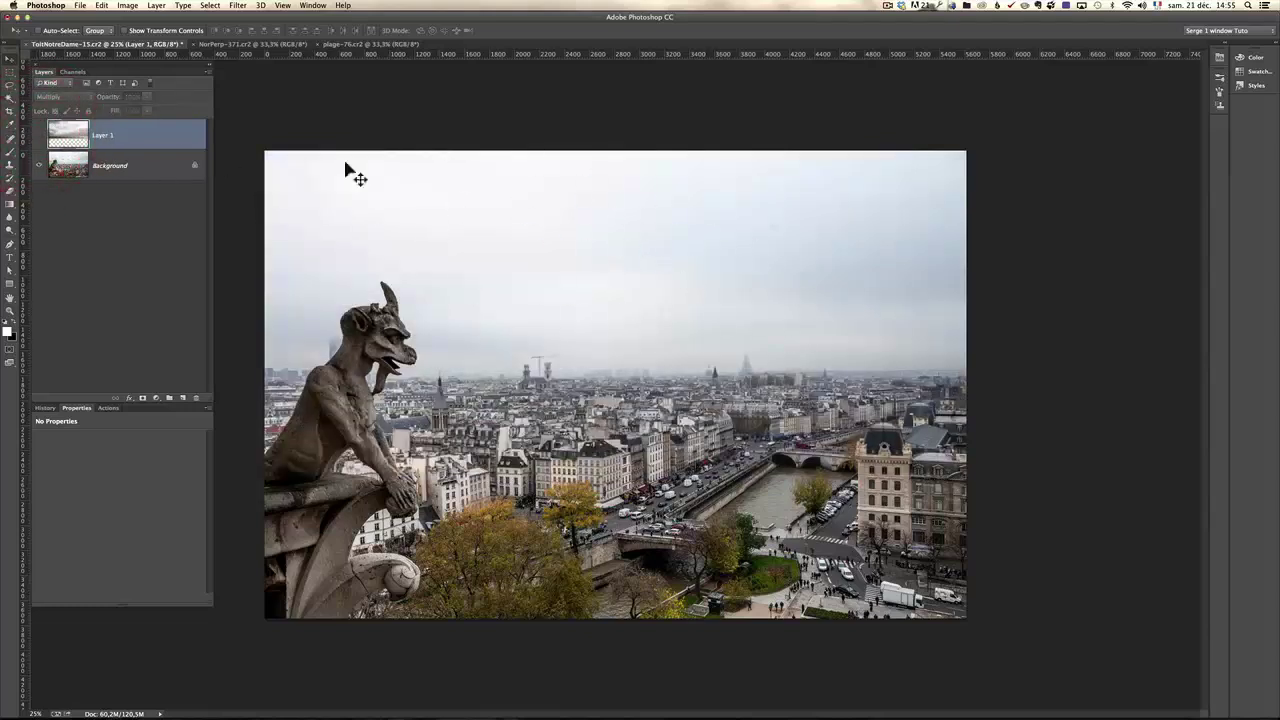
pyautogui.click(39, 136)
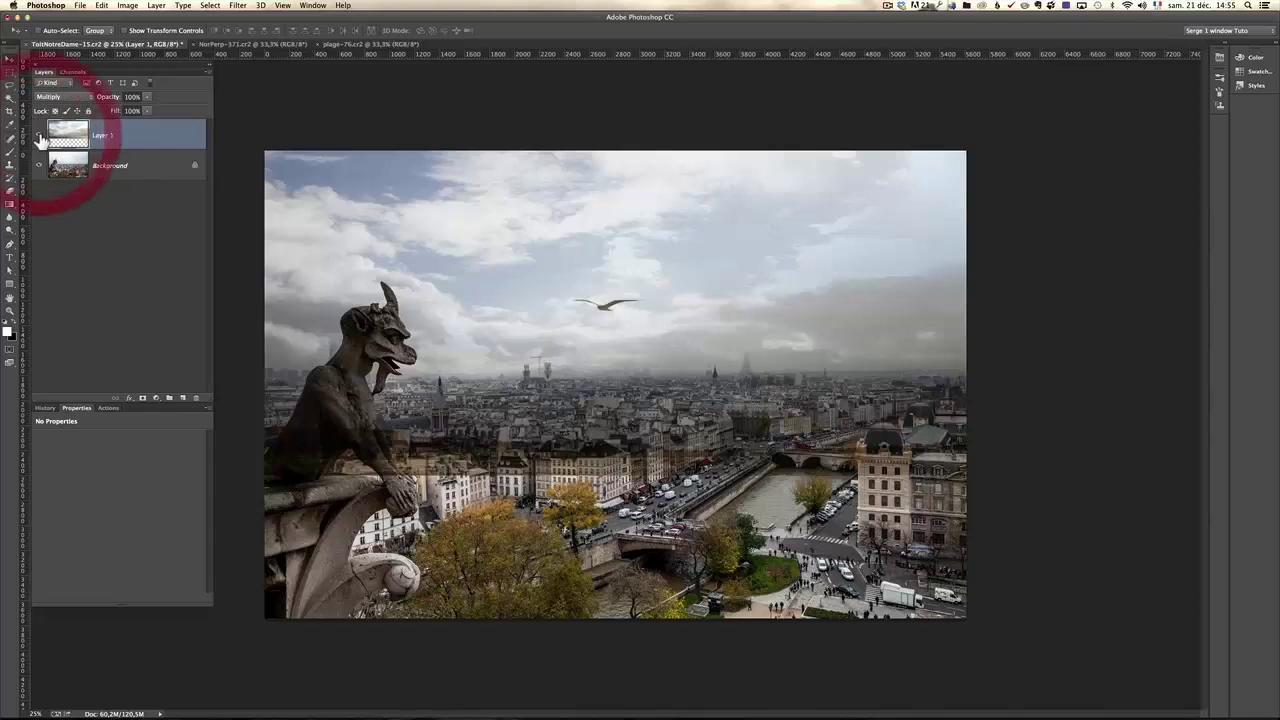
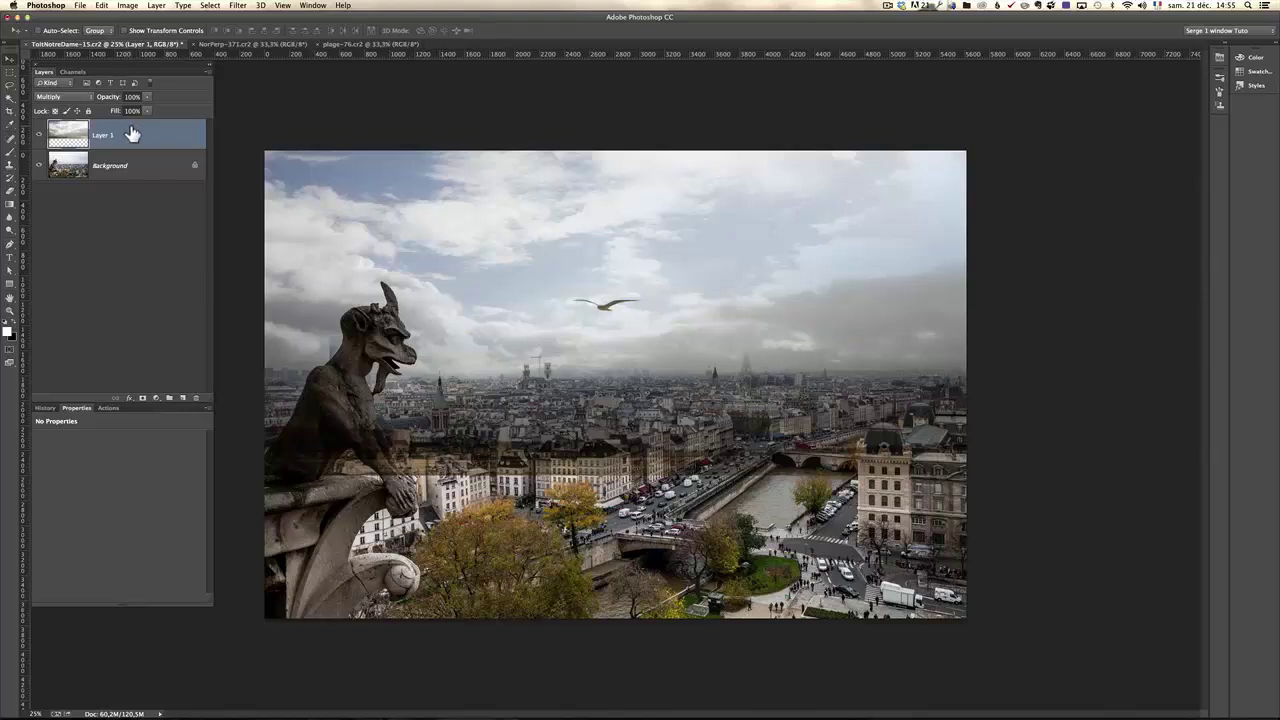
# Add a white layer mask to Layer 1 and set the Gradient tool to the Black, White preset
pyautogui.click(143, 399)
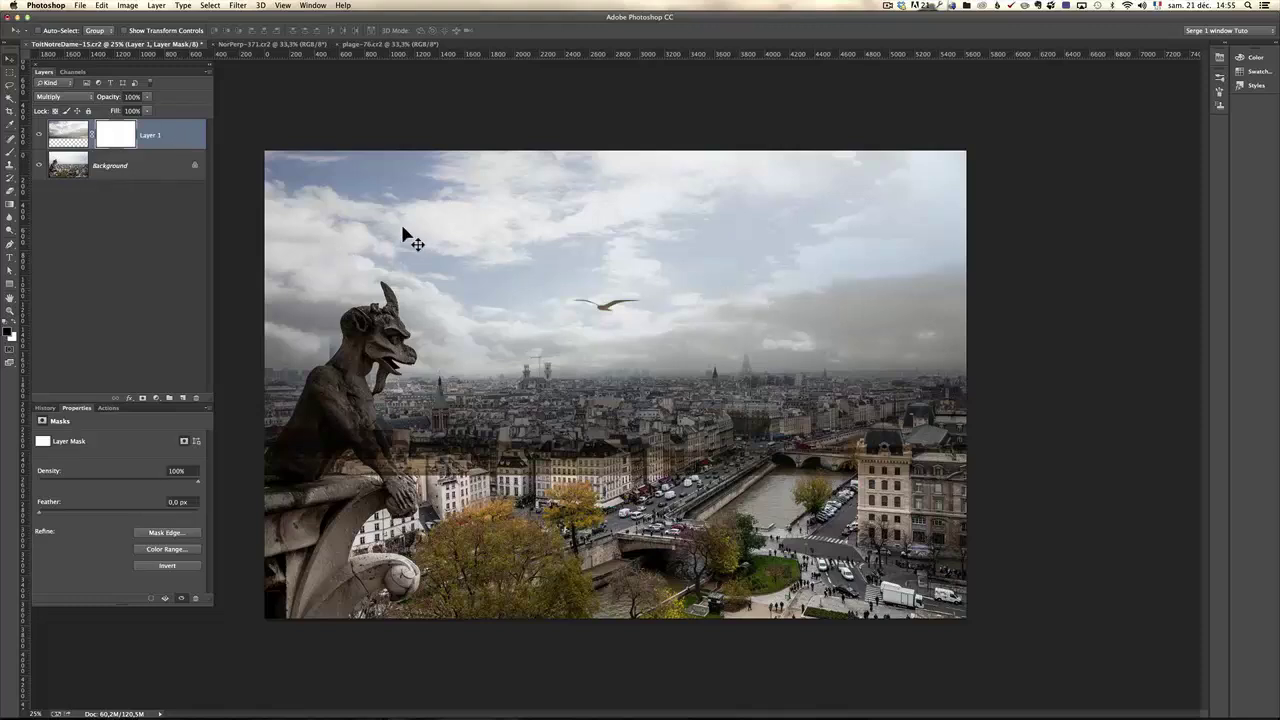
pyautogui.click(10, 204)
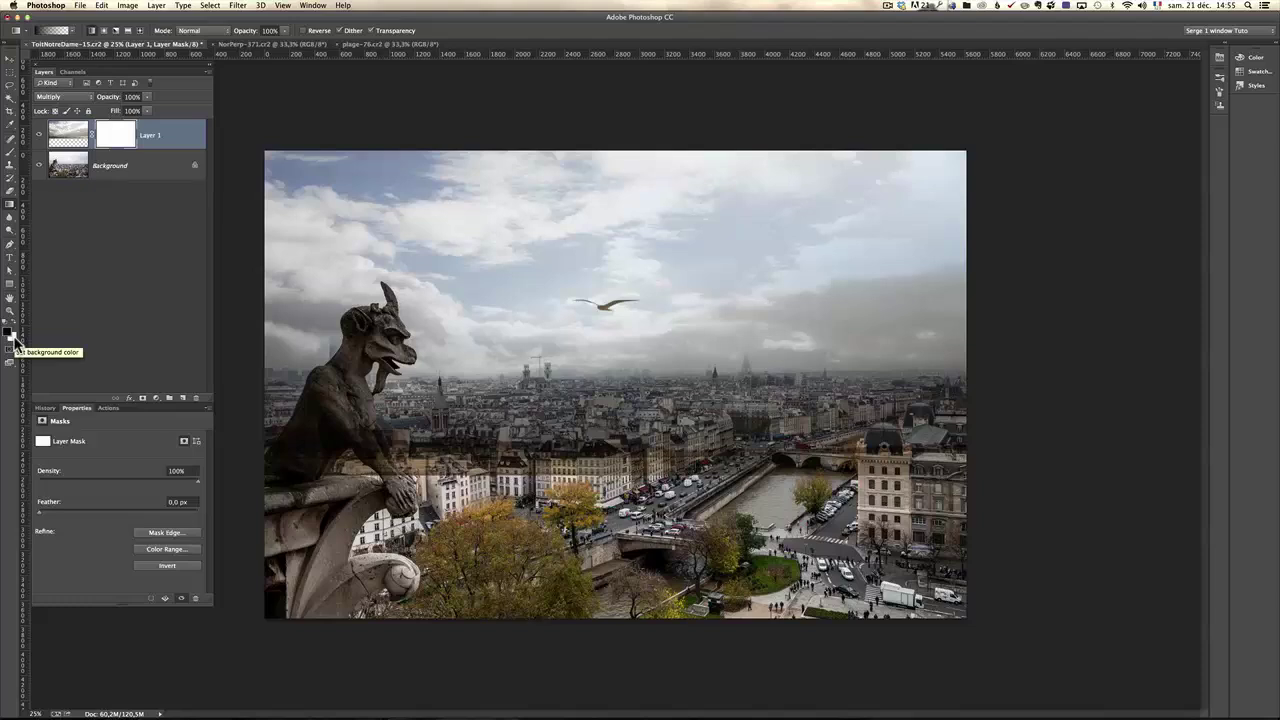
pyautogui.click(58, 30)
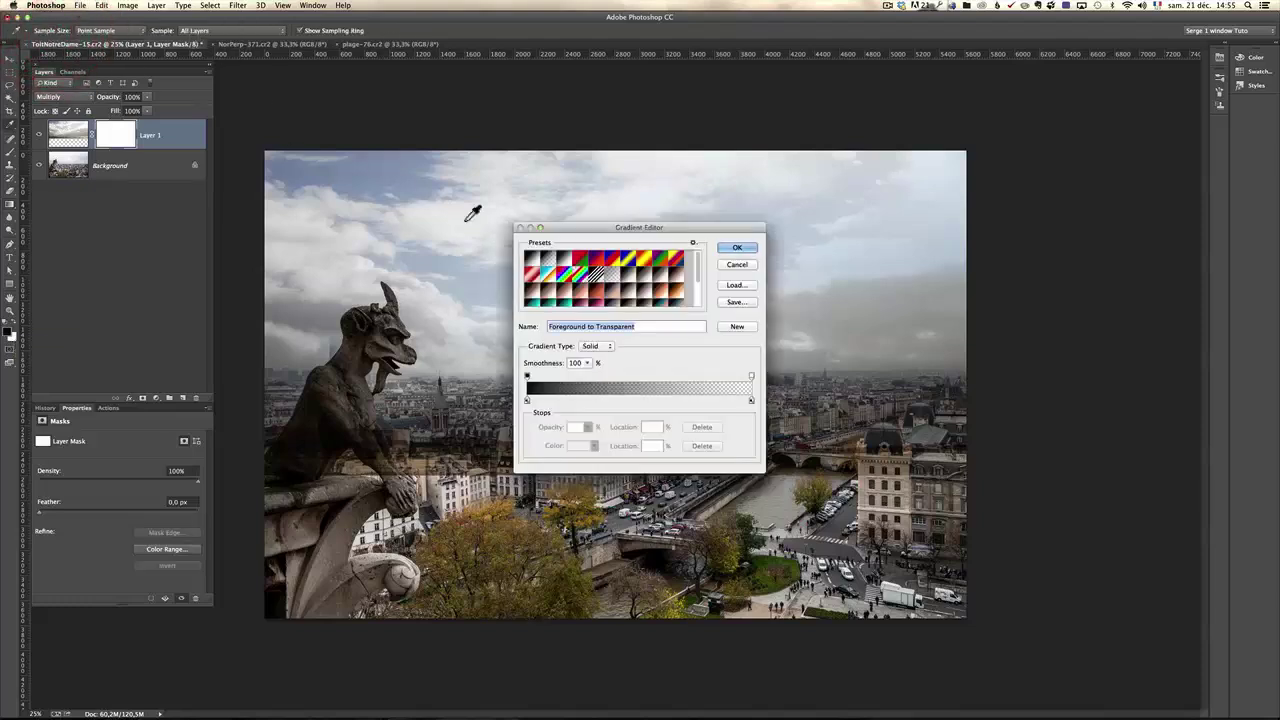
pyautogui.click(564, 259)
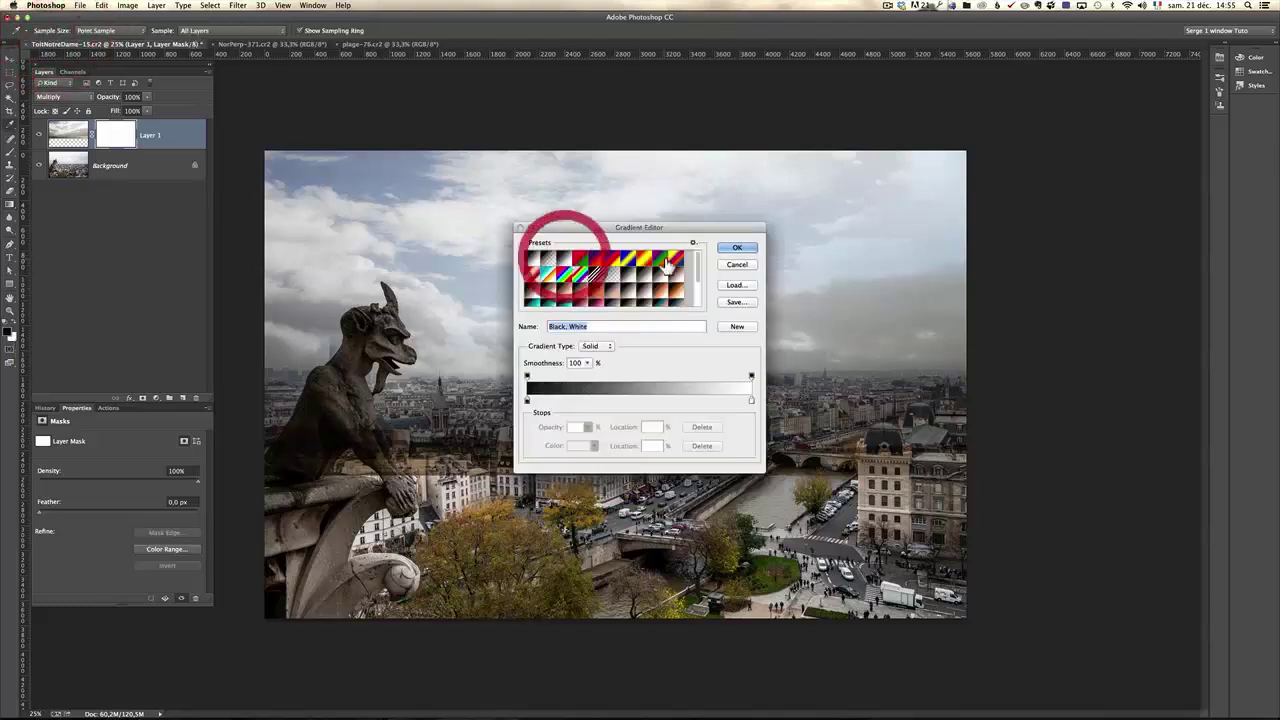
pyautogui.click(736, 248)
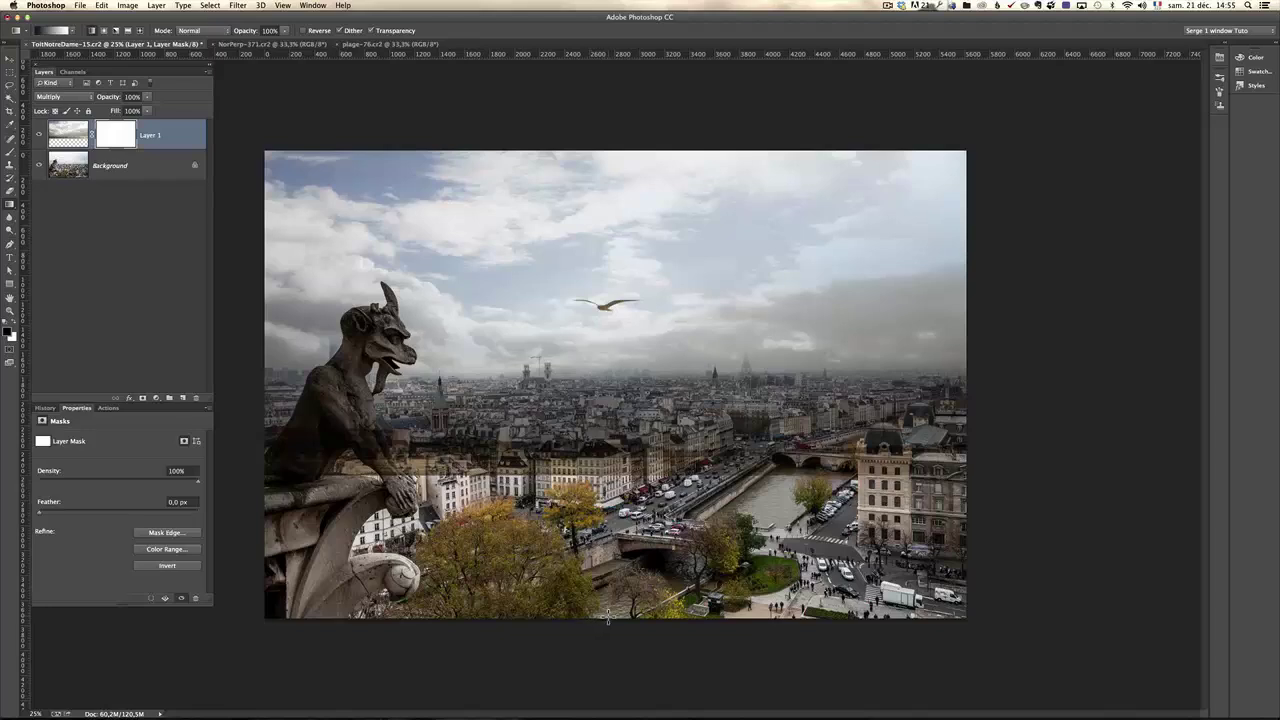
# Draw a vertical black-to-white gradient on Layer 1's mask from the photo's lower edge to just above the horizon and compare the result
pyautogui.moveTo(608, 618); pyautogui.dragTo(613, 345)
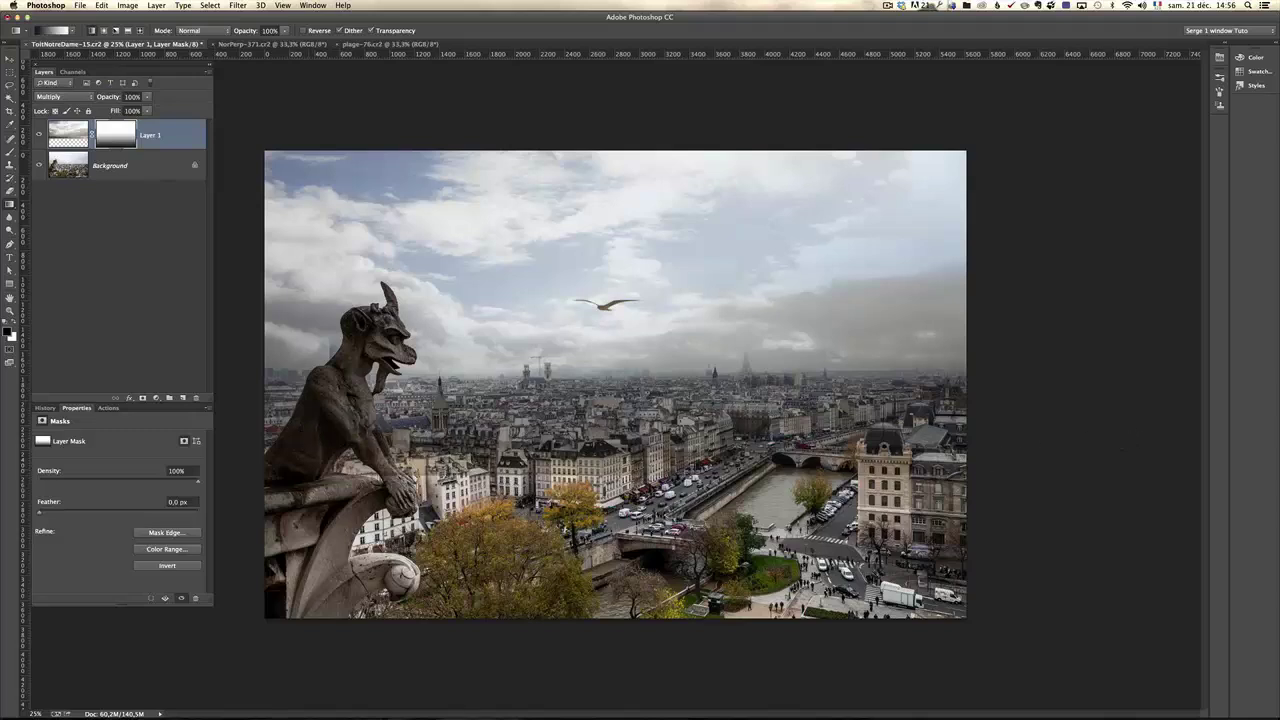
pyautogui.click(39, 135)
pyautogui.click(39, 135)
# Darken the midtones of Layer 1's gradient mask with Levels, setting the midtone input to about 0.48
pyautogui.click(115, 133)
pyautogui.press('super+l')
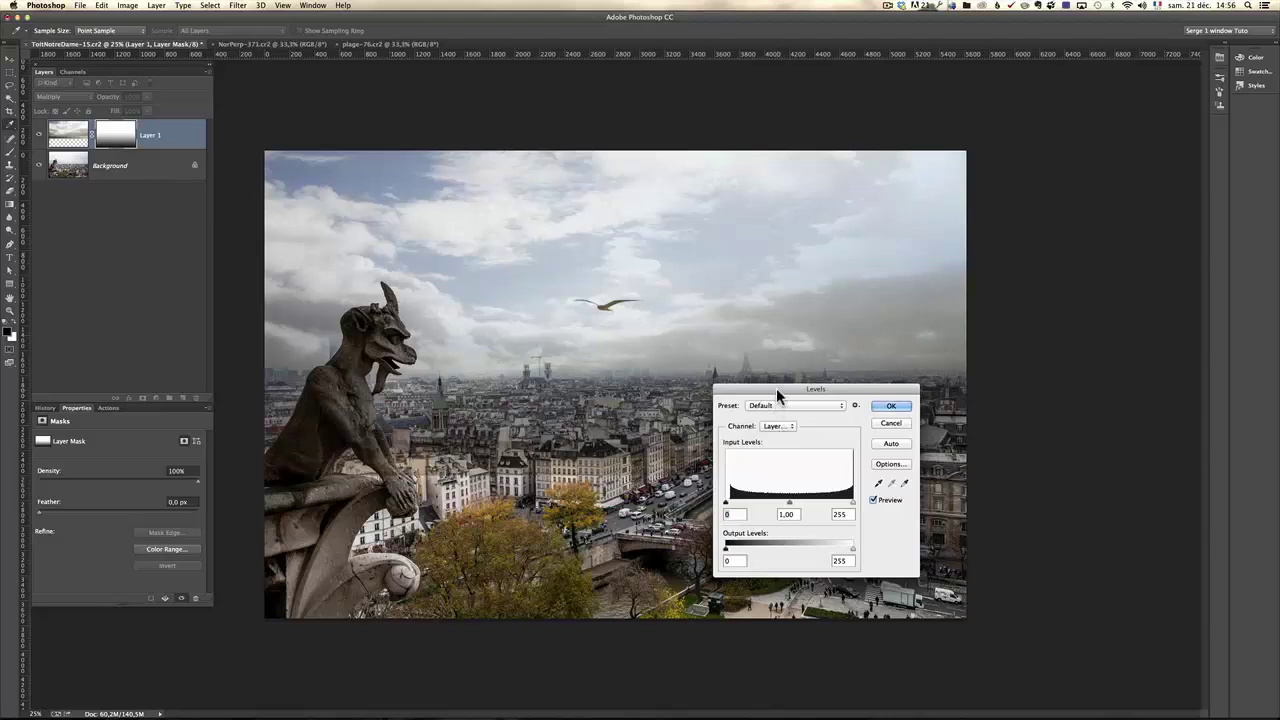
pyautogui.moveTo(776, 390); pyautogui.dragTo(1040, 180)
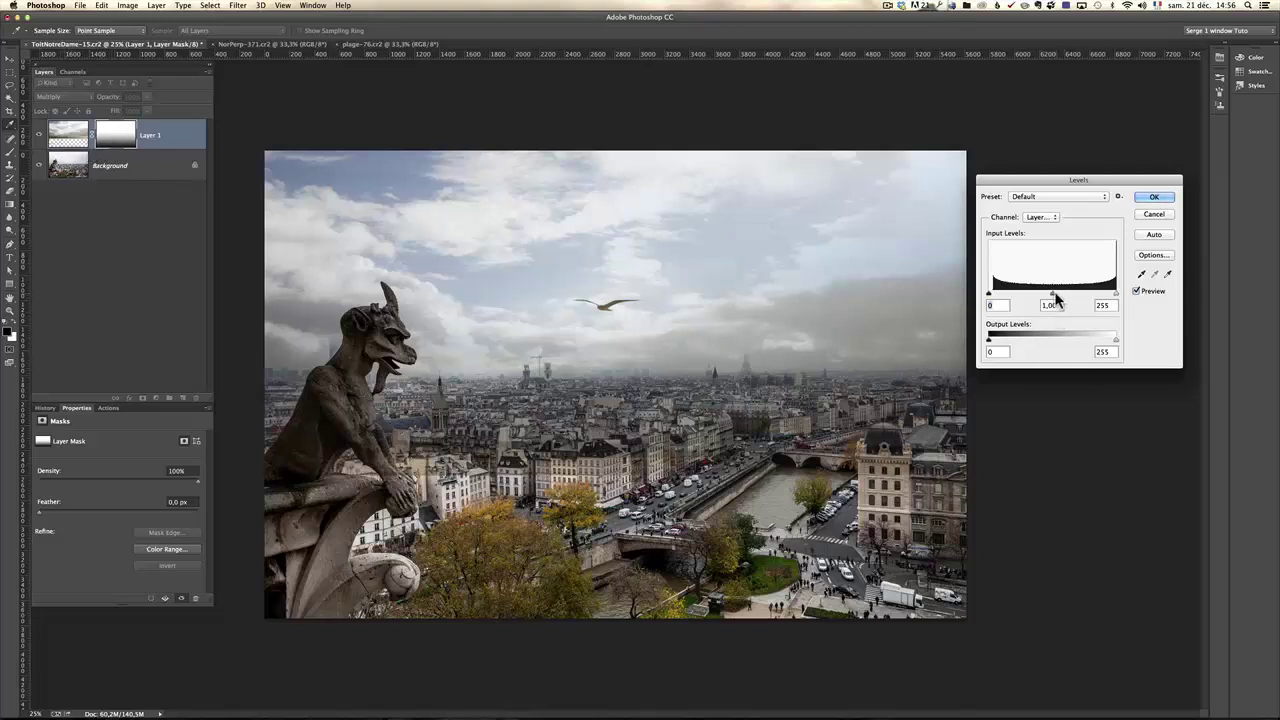
pyautogui.moveTo(1054, 293); pyautogui.dragTo(1080, 294)
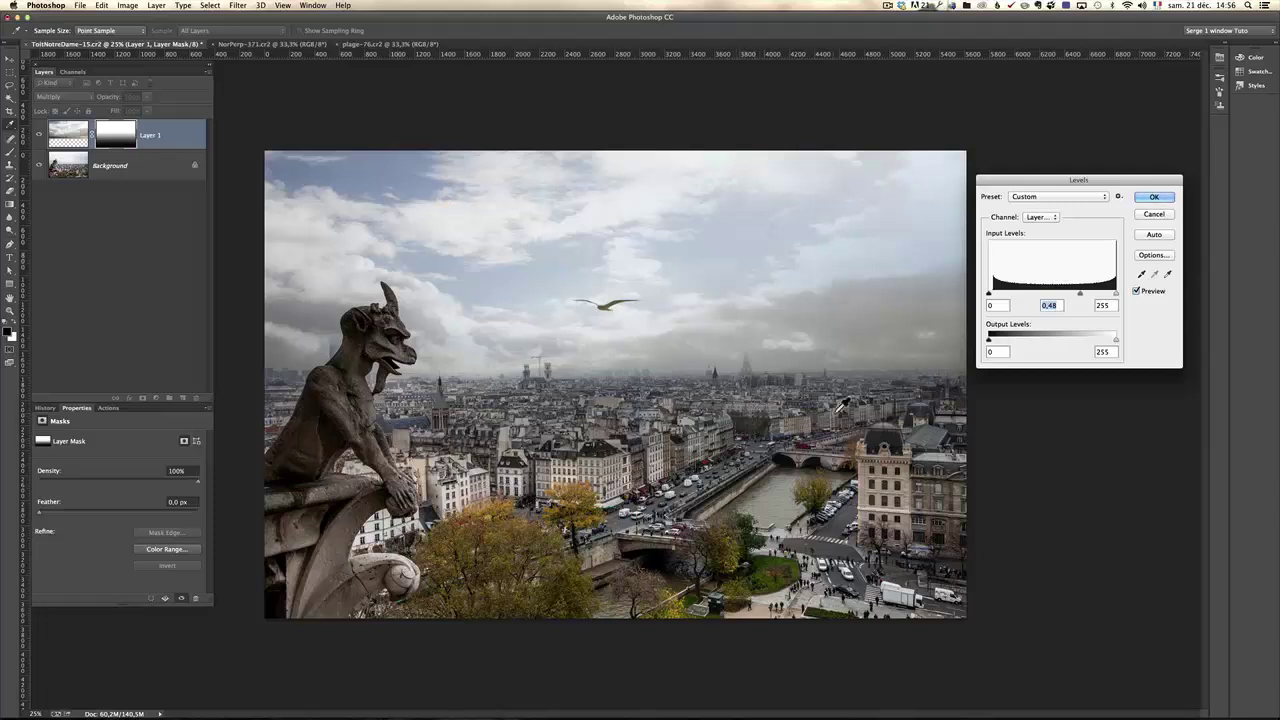
pyautogui.moveTo(1082, 296)
pyautogui.mouseDown()
pyautogui.moveTo(992, 296)
pyautogui.moveTo(1096, 298)
pyautogui.moveTo(1016, 296)
pyautogui.moveTo(1087, 306)
pyautogui.mouseUp()
pyautogui.click(1148, 199)
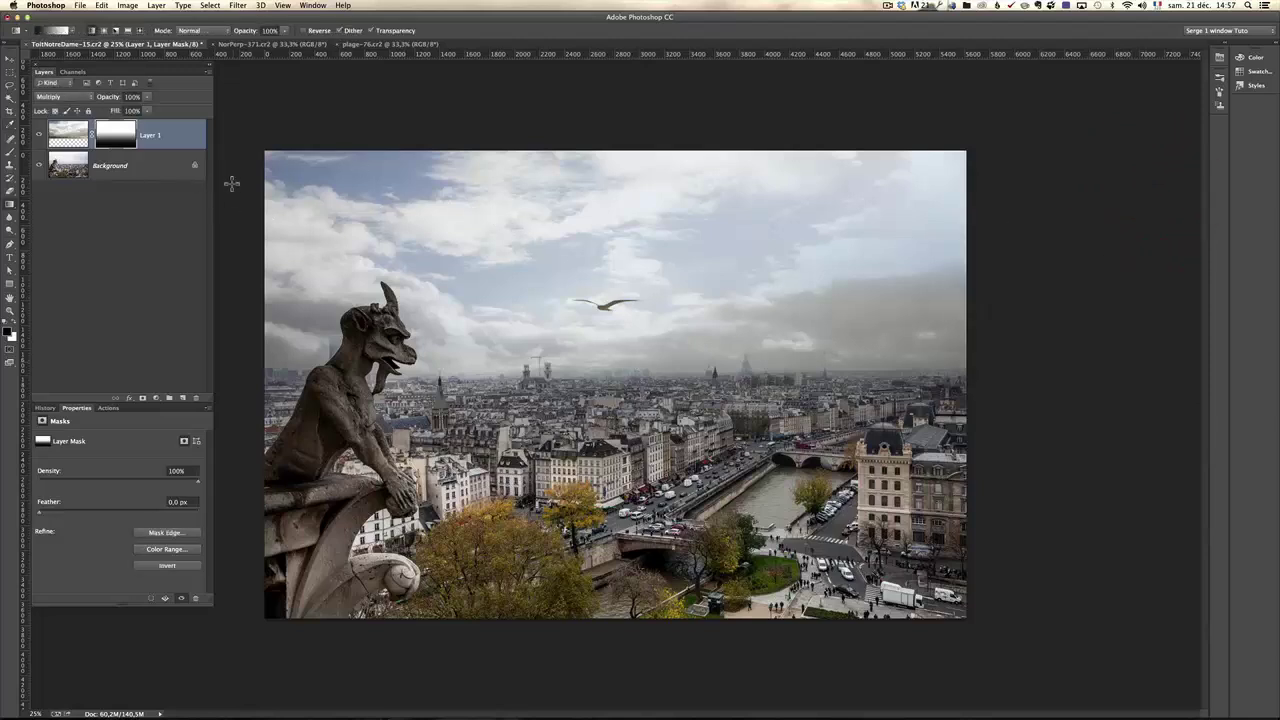
# Strengthen the contrast of Layer 1's sky image with Levels, using a shadow input of about 71 and midtones of about 0.96
pyautogui.click(65, 134)
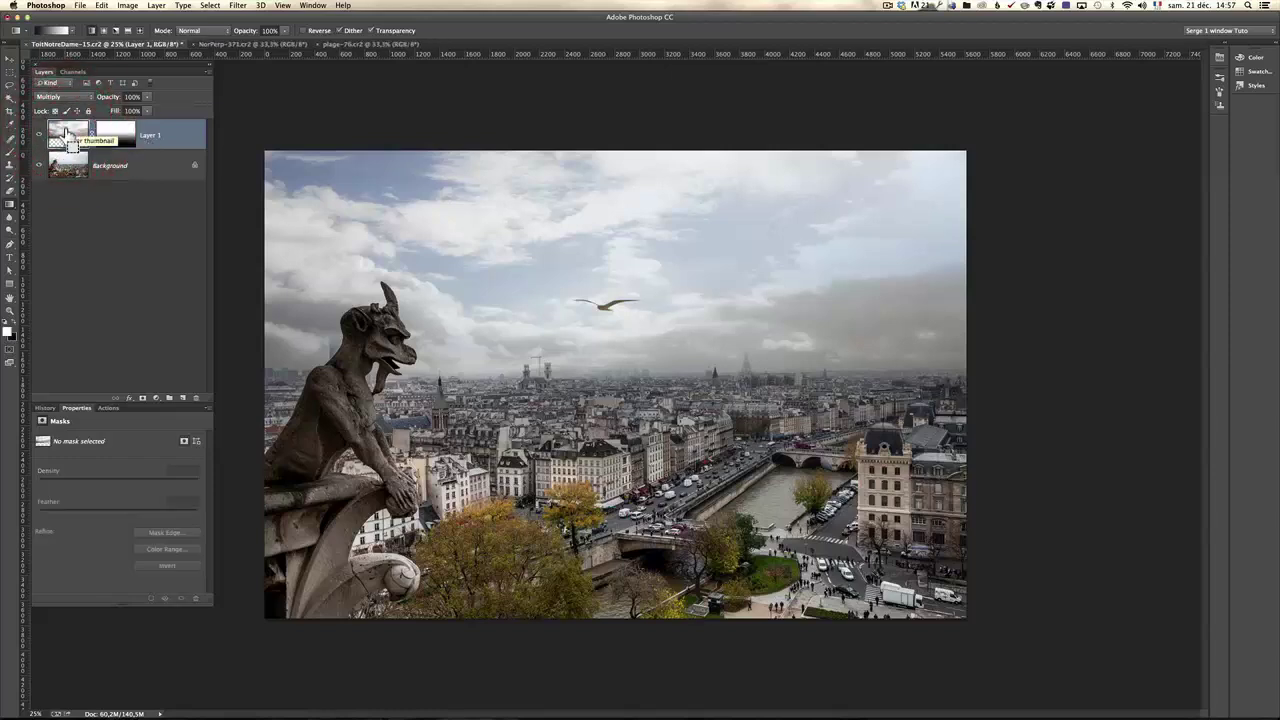
pyautogui.hotkey('ctrl', 'l')
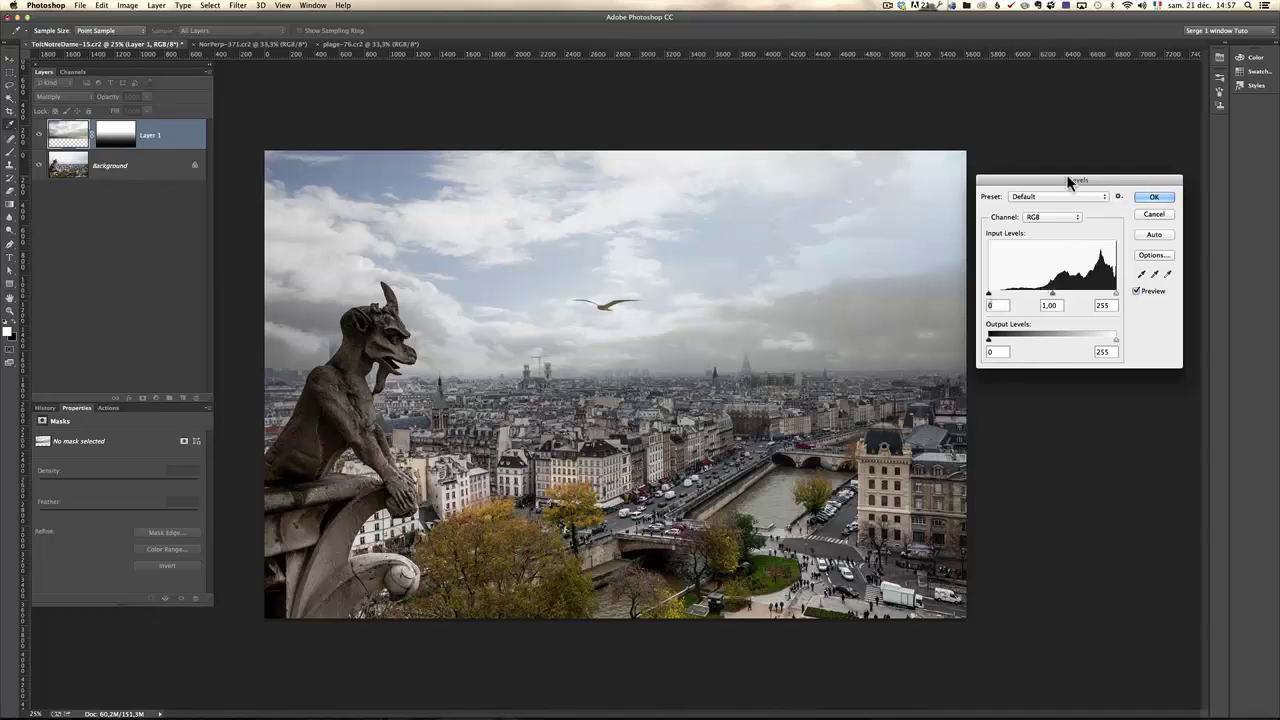
pyautogui.moveTo(1069, 182); pyautogui.dragTo(1042, 177)
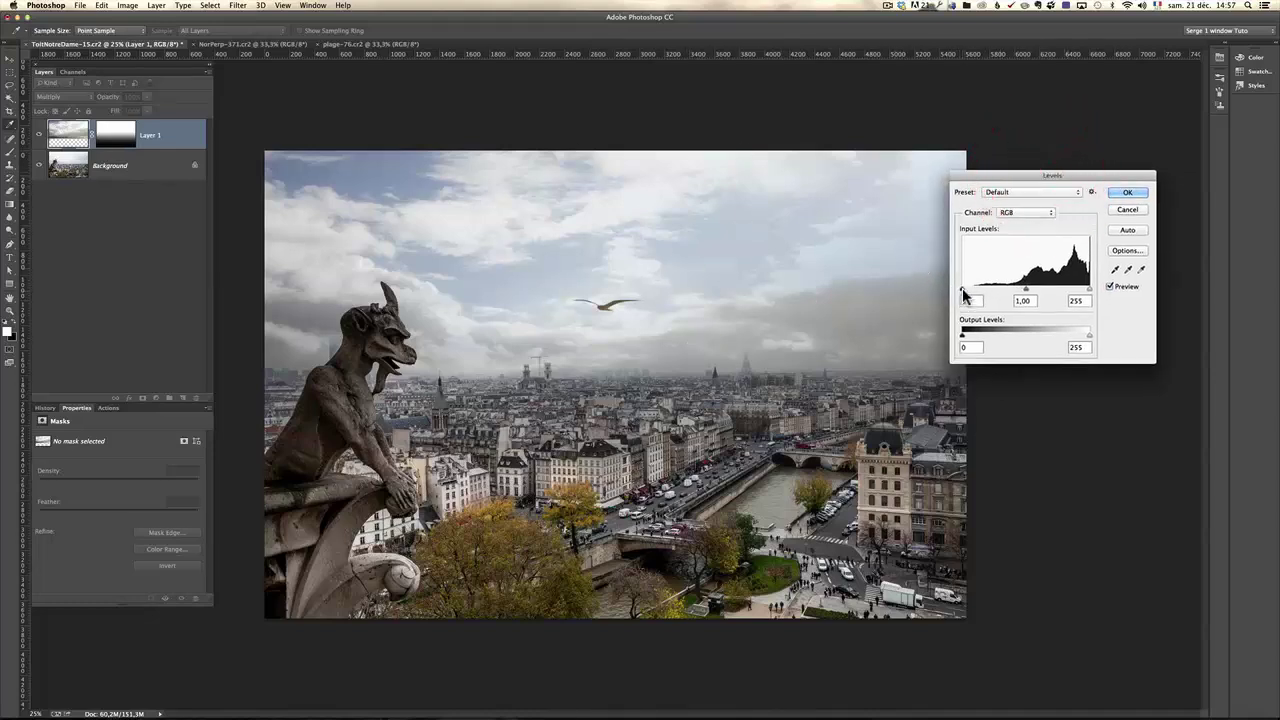
pyautogui.moveTo(963, 290); pyautogui.dragTo(1030, 290)
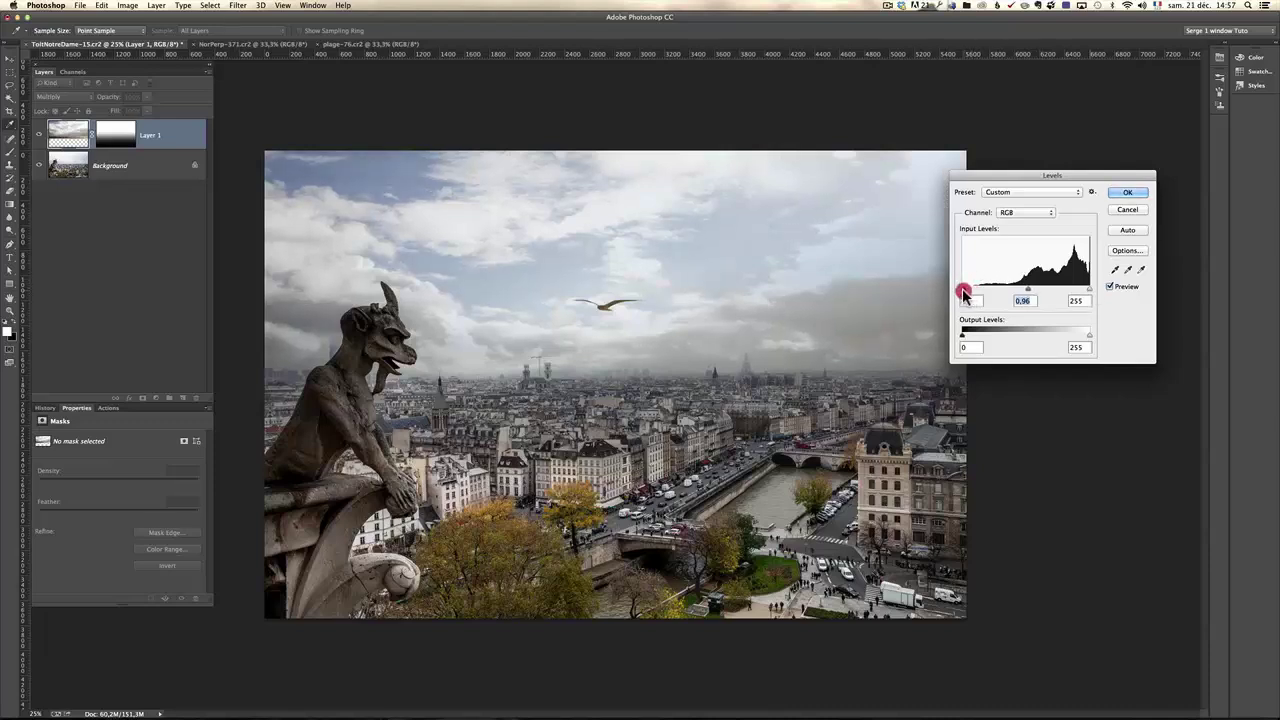
pyautogui.moveTo(963, 293); pyautogui.dragTo(998, 293)
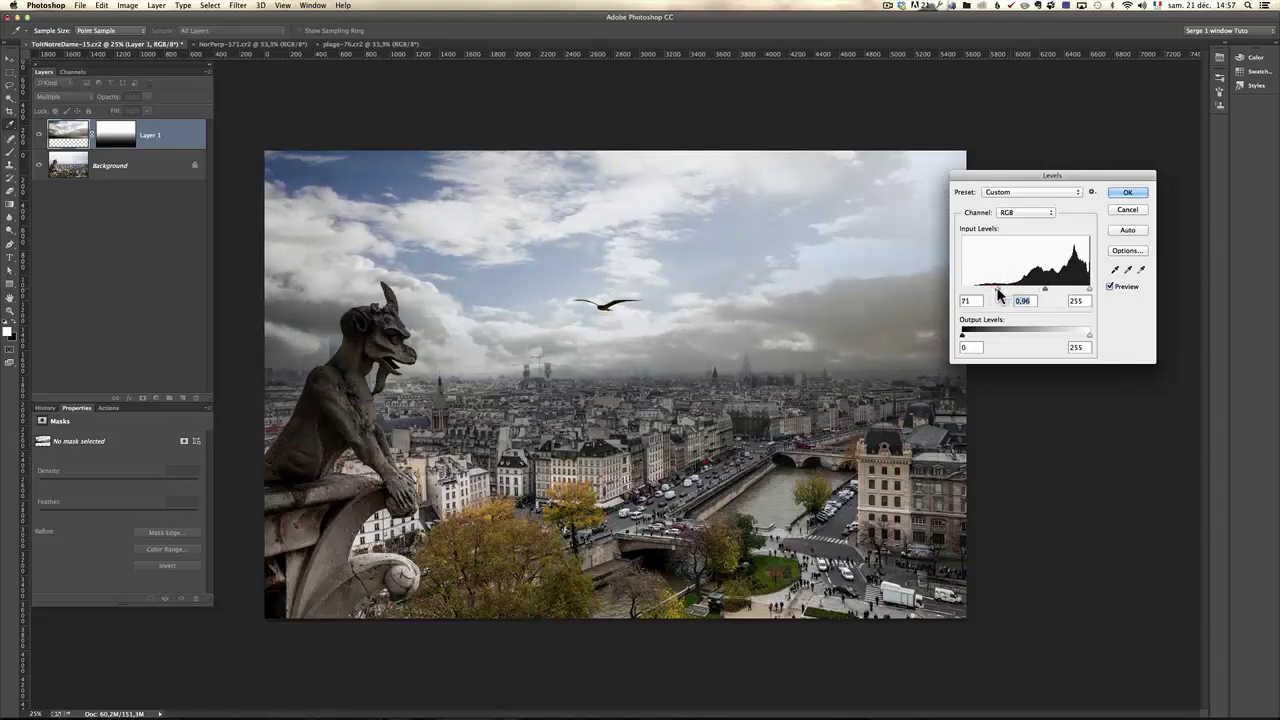
pyautogui.click(998, 291)
pyautogui.moveTo(1088, 288)
pyautogui.mouseDown()
pyautogui.moveTo(1073, 294)
pyautogui.moveTo(1093, 292)
pyautogui.mouseUp()
pyautogui.moveTo(996, 291); pyautogui.dragTo(1071, 293)
pyautogui.click(1127, 192)
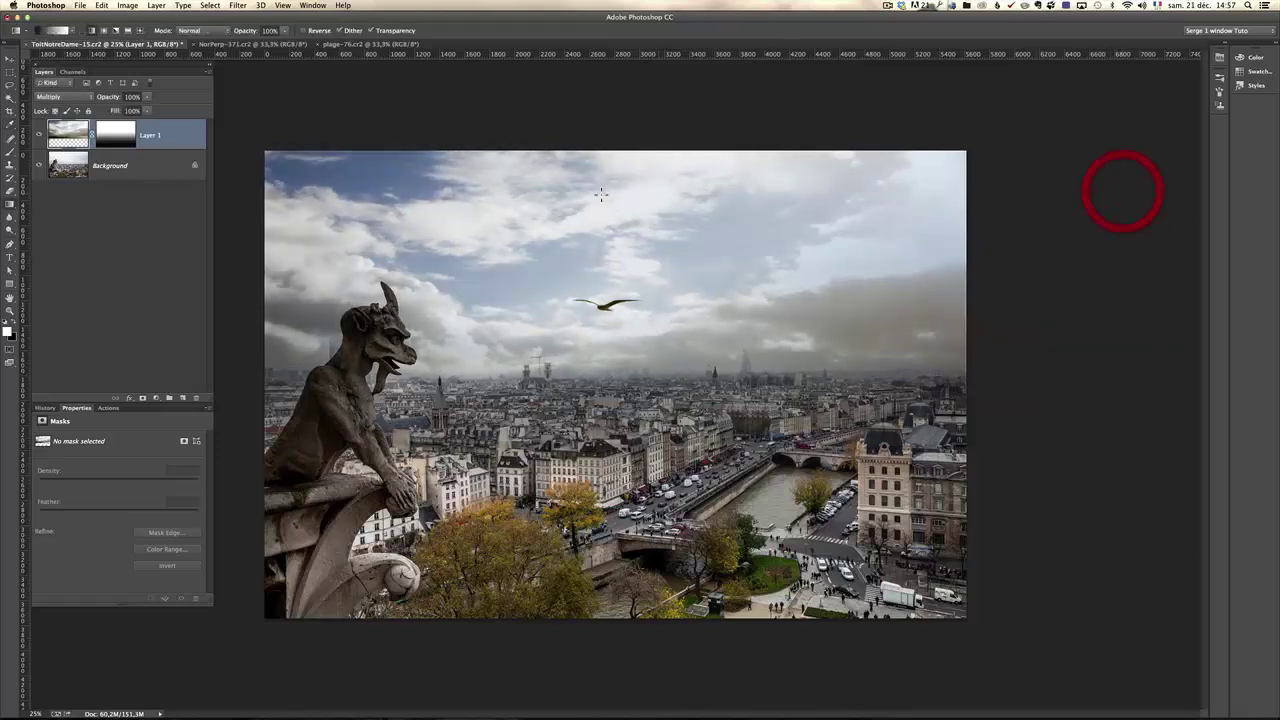
# Compare the picture with and without Layer 1, and darken its mask further with a Levels midtone input of 0.58
pyautogui.click(112, 140)
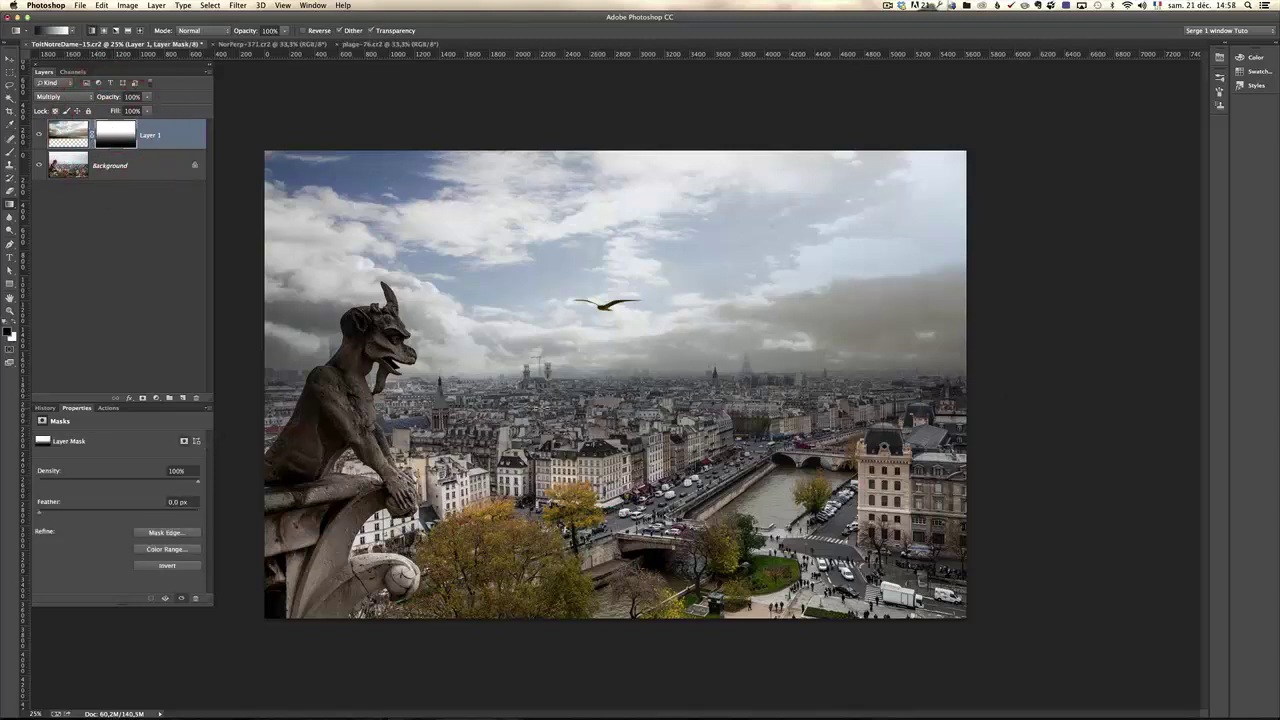
pyautogui.click(38, 135)
pyautogui.click(38, 135)
pyautogui.click(38, 137)
pyautogui.click(38, 137)
pyautogui.hotkey('ctrl', 'l')
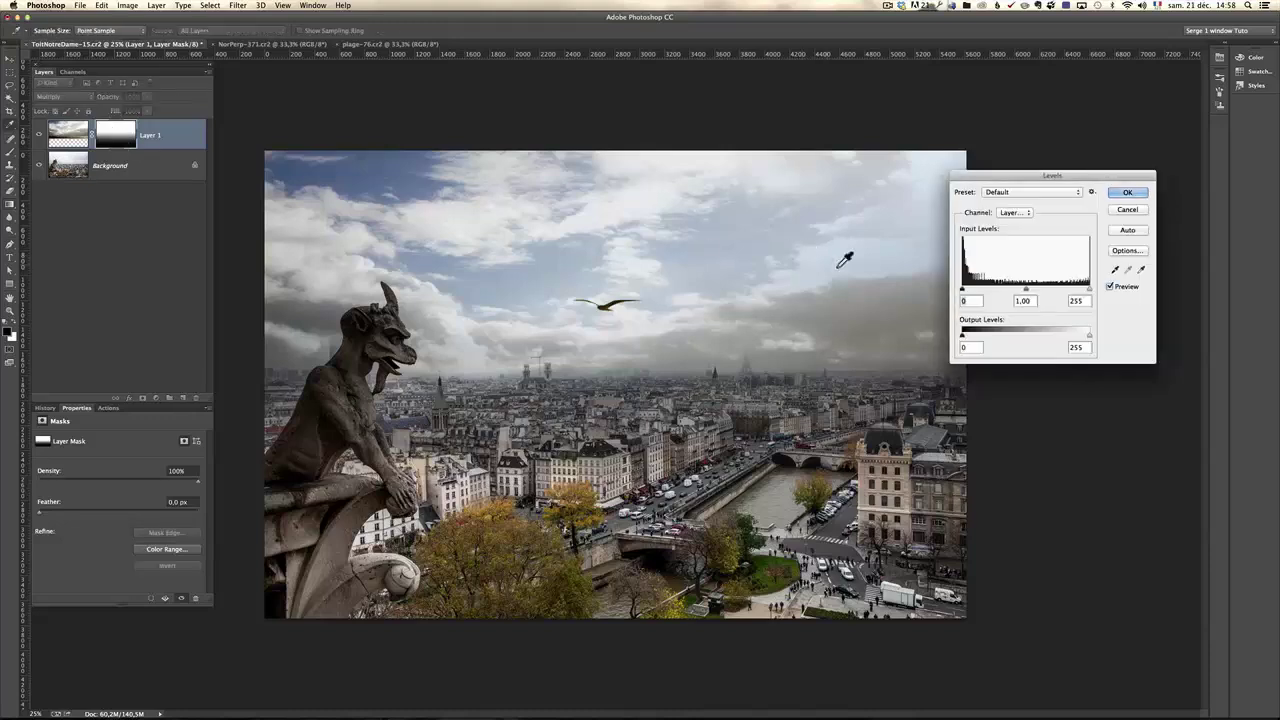
pyautogui.moveTo(1026, 289); pyautogui.dragTo(1048, 289)
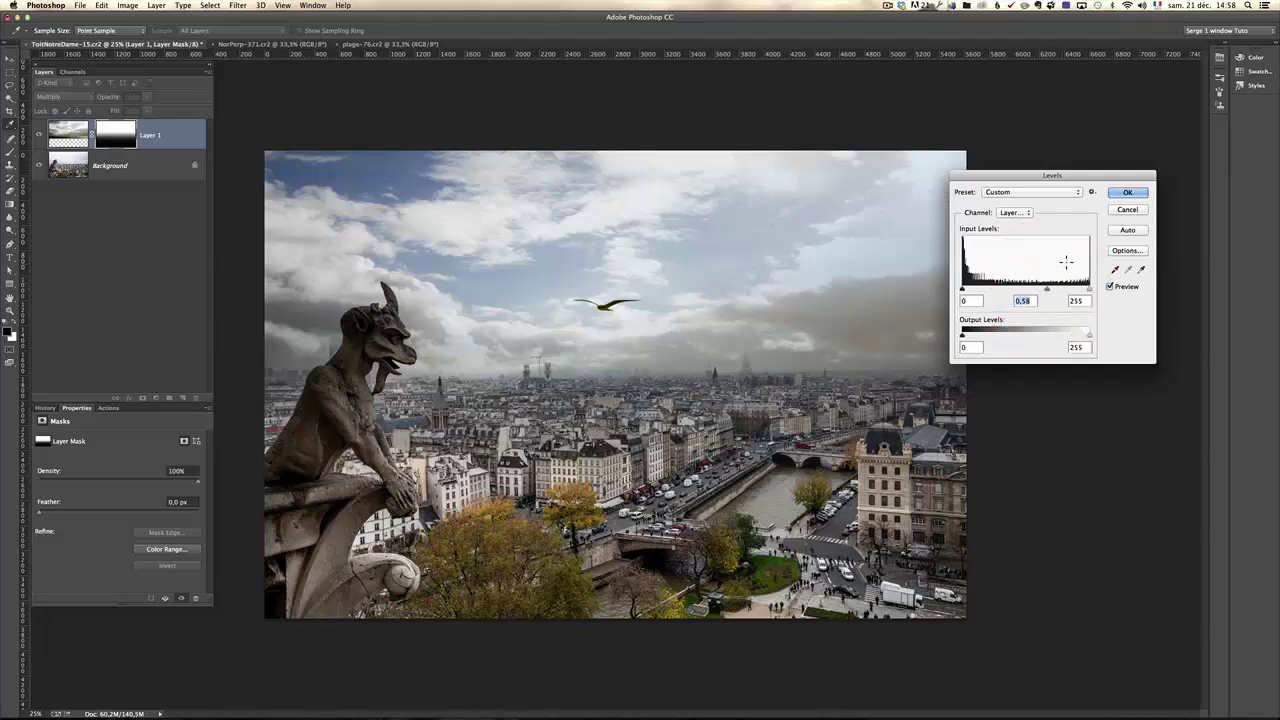
pyautogui.click(1128, 192)
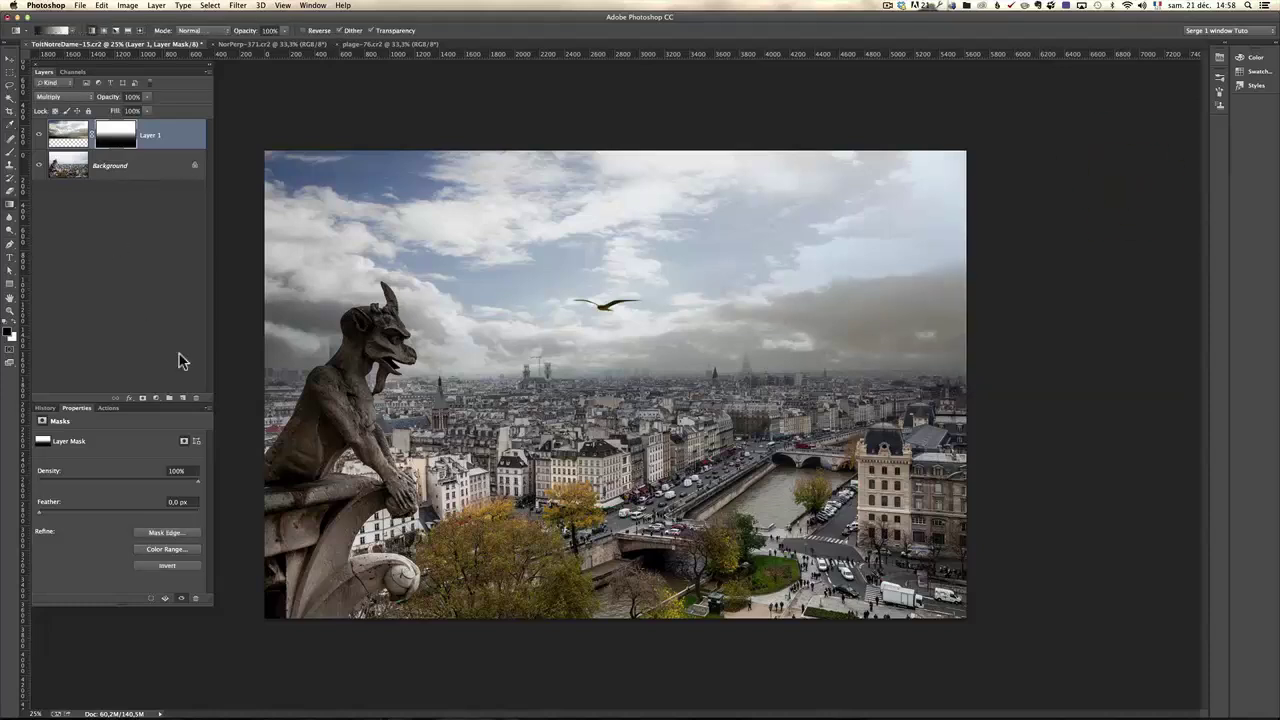
# Toggle the visibility of Layer 1 to check the blended sky against the original photo
pyautogui.click(39, 135)
pyautogui.click(39, 135)
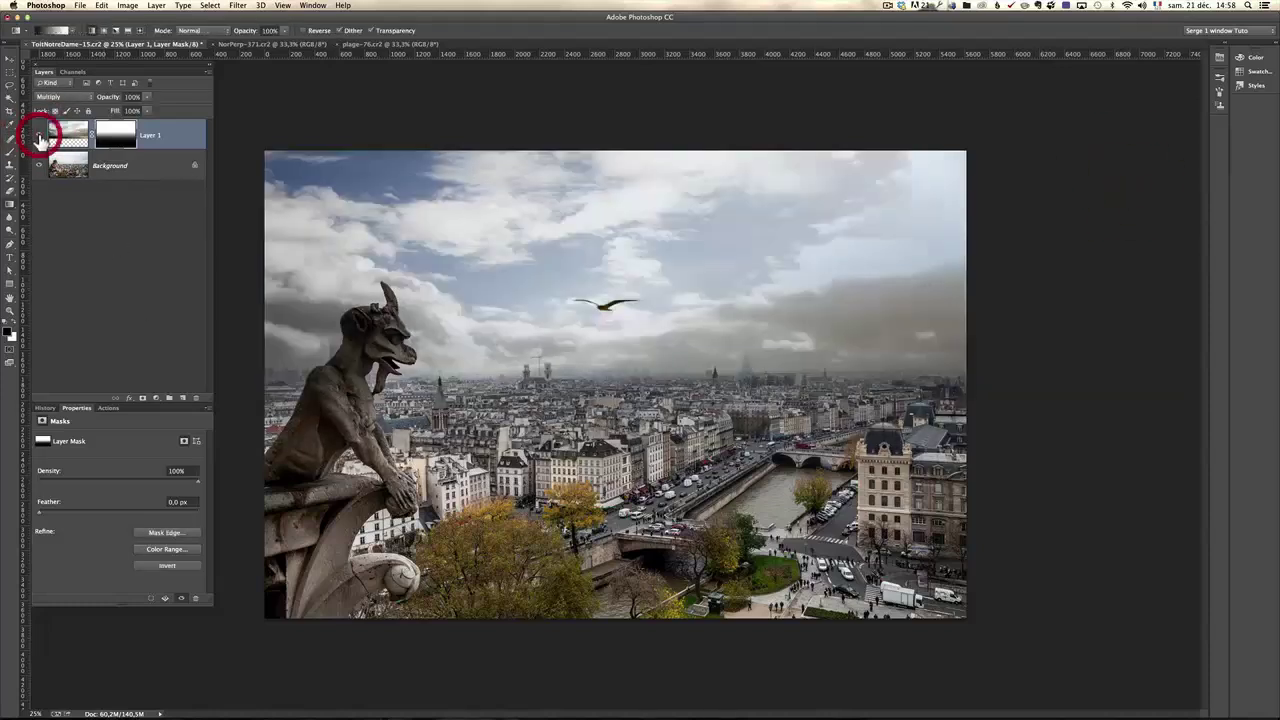
pyautogui.click(39, 135)
pyautogui.click(39, 135)
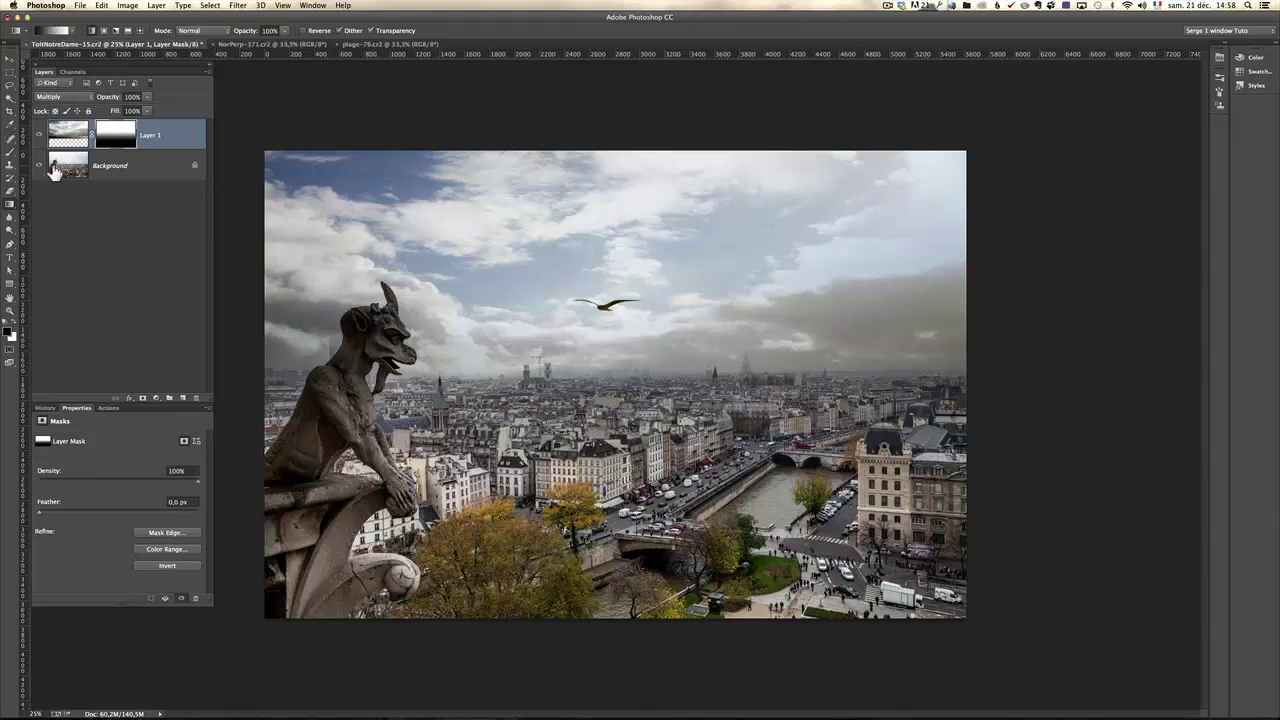
# Hide Layer 1, make the Background layer active and switch to the Quick Selection tool
pyautogui.click(39, 135)
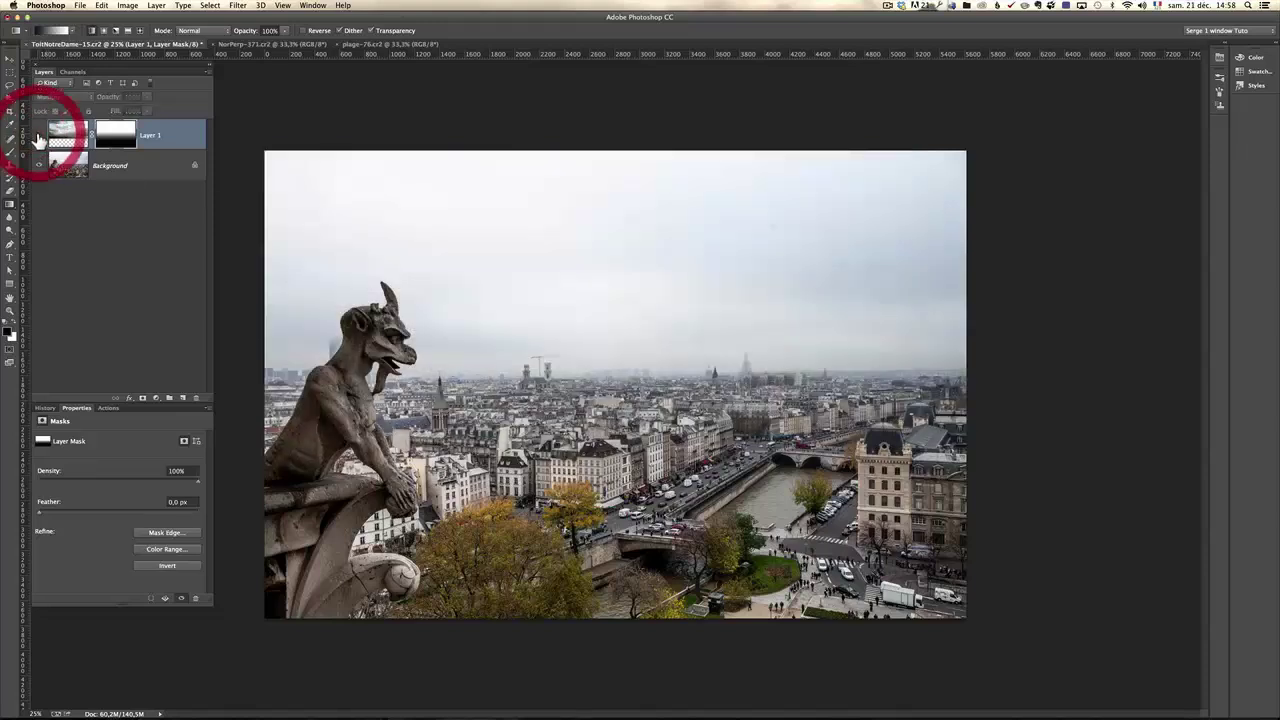
pyautogui.click(62, 168)
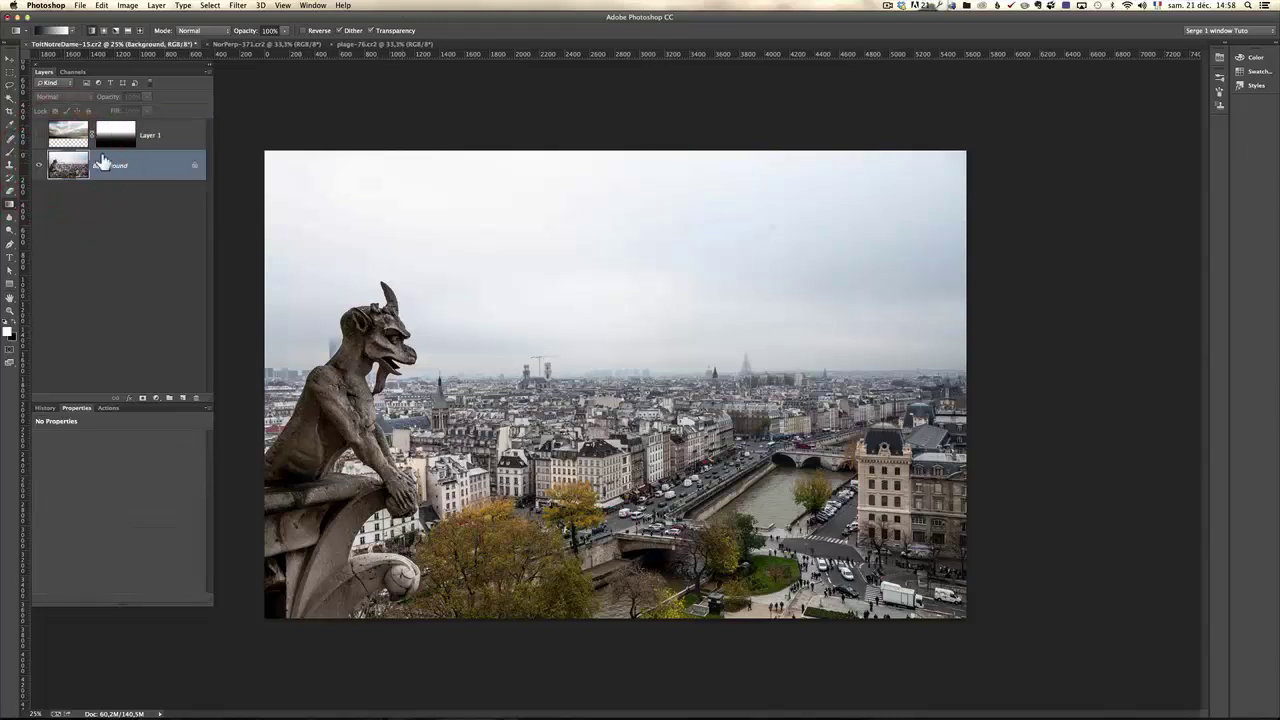
pyautogui.click(9, 100)
pyautogui.moveTo(9, 103); pyautogui.dragTo(62, 107)
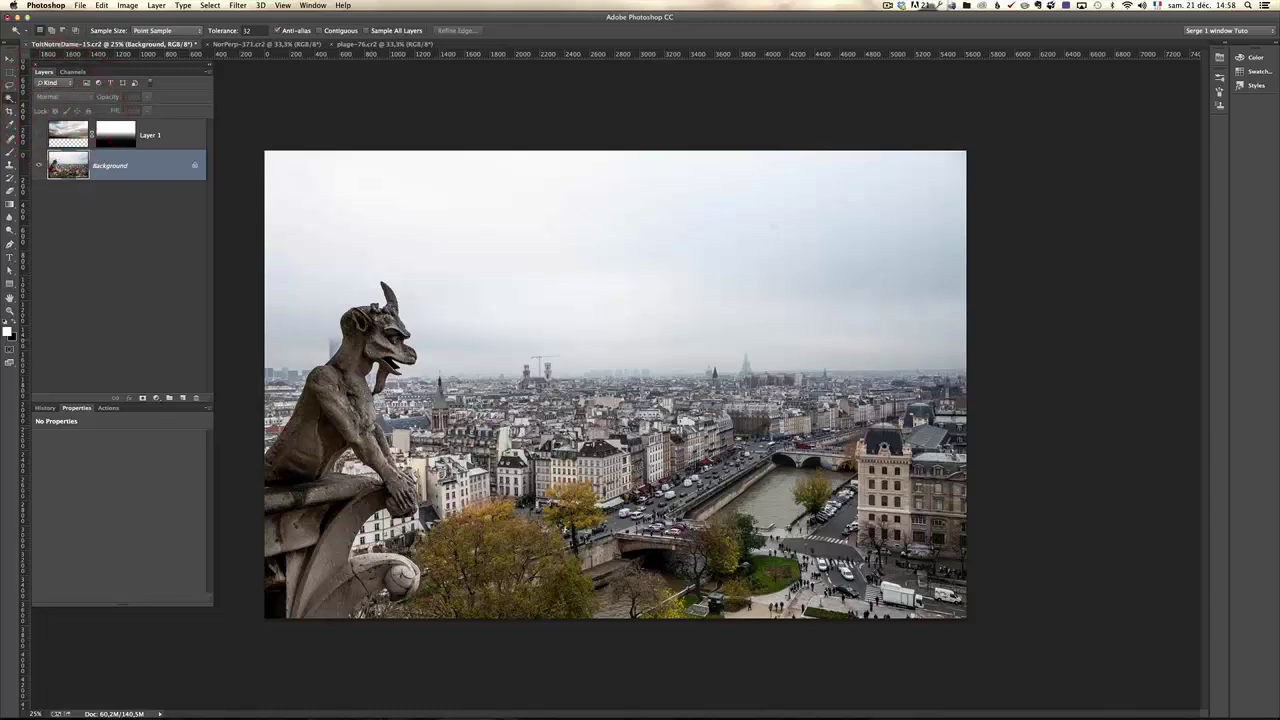
pyautogui.moveTo(9, 103); pyautogui.dragTo(46, 97)
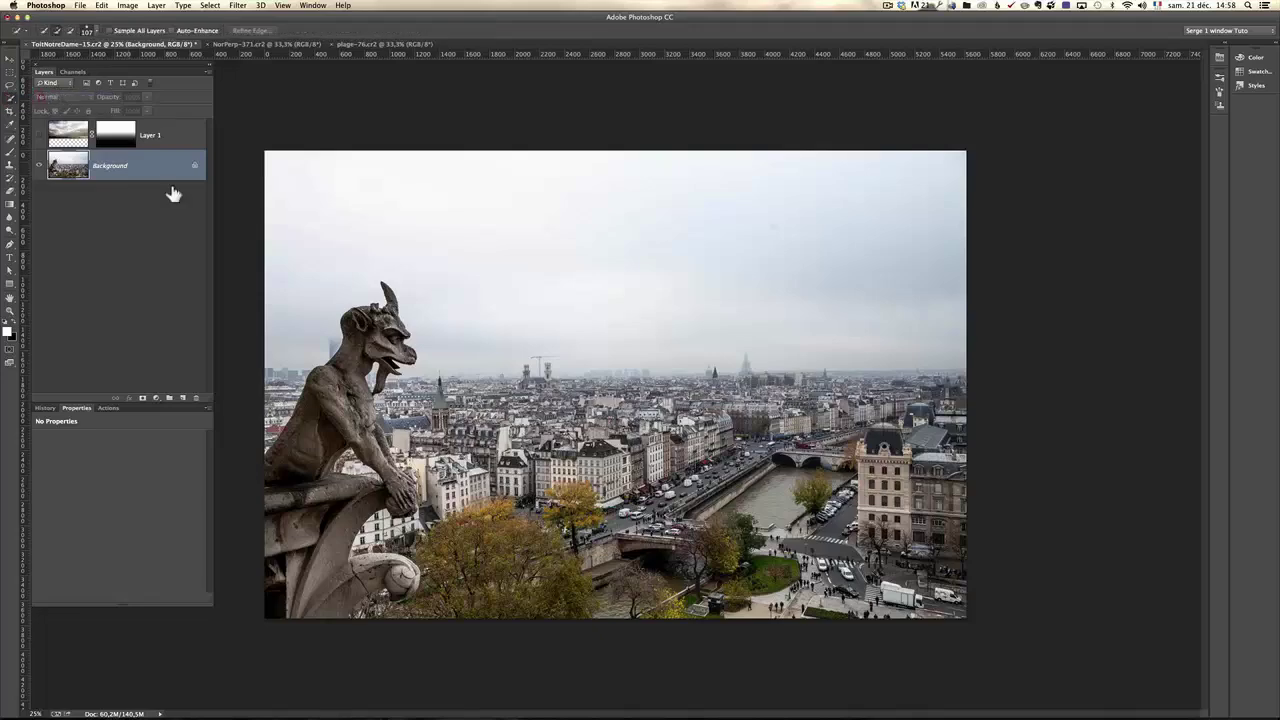
# Quick-select the gargoyle's head, torso and arms on the Background layer, leaving out the city areas around its arms
pyautogui.press('z')
pyautogui.click(372, 336)
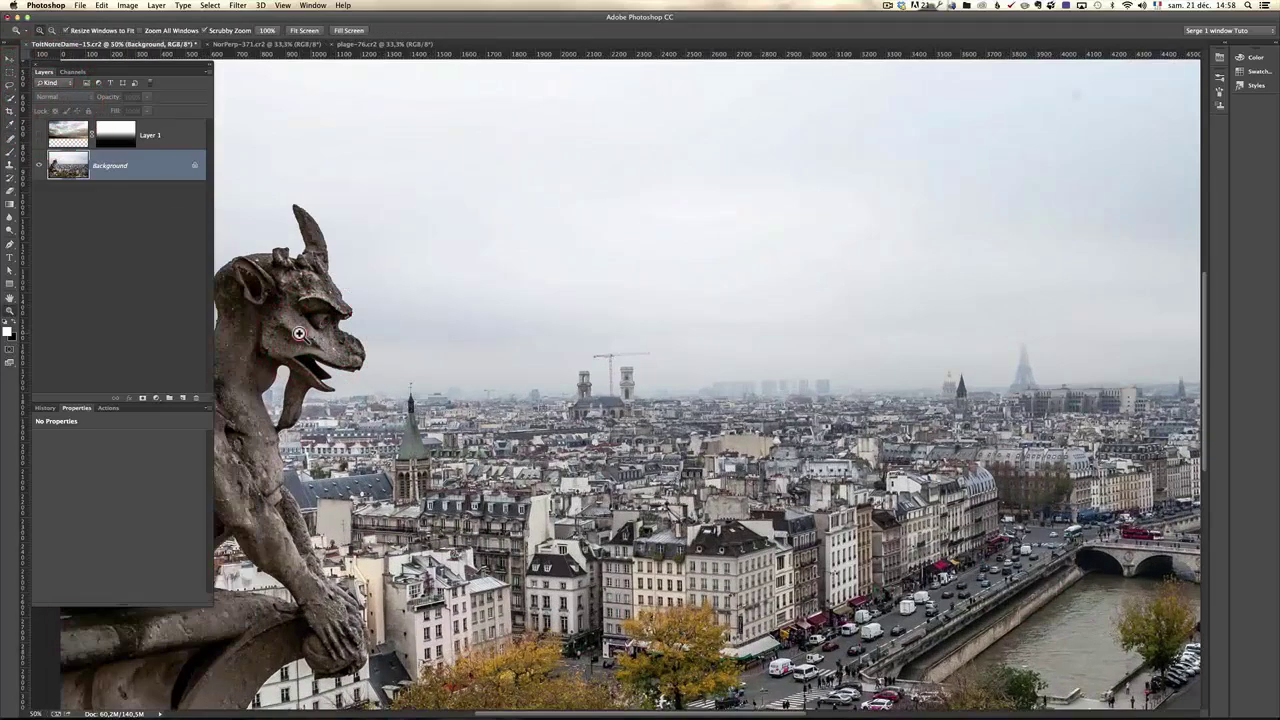
pyautogui.click(298, 333)
pyautogui.click(564, 320)
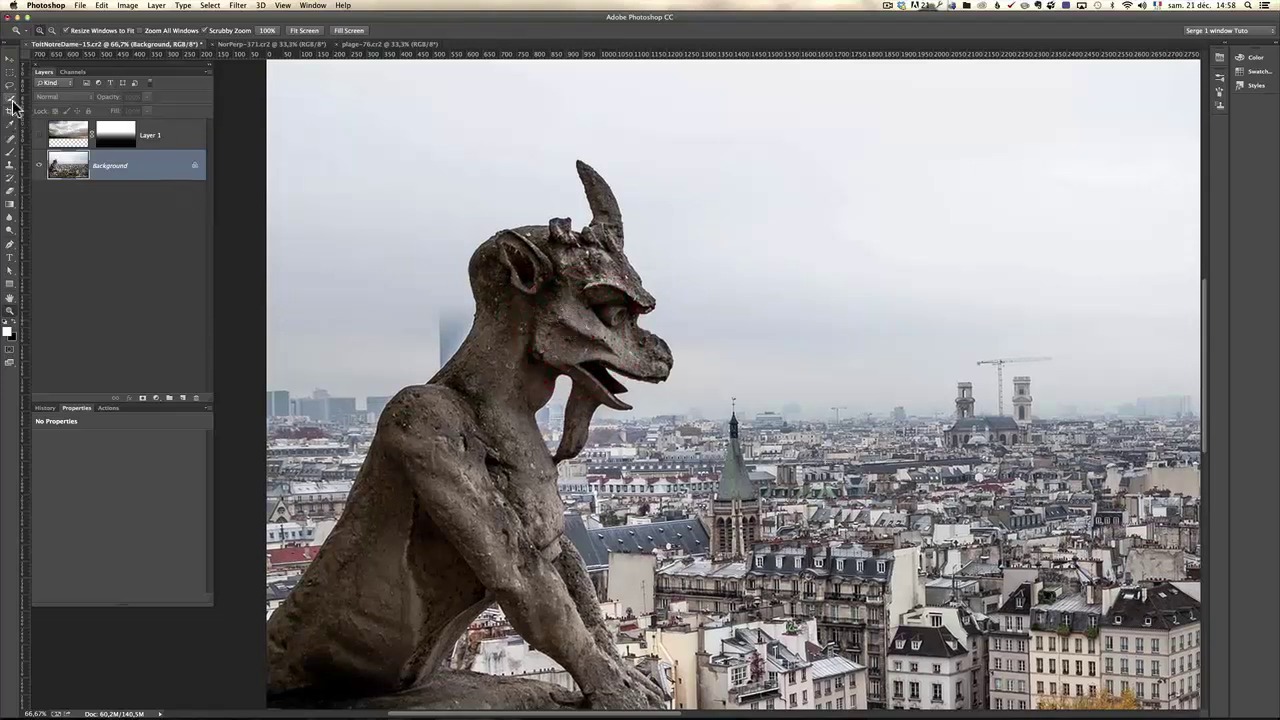
pyautogui.press('w')
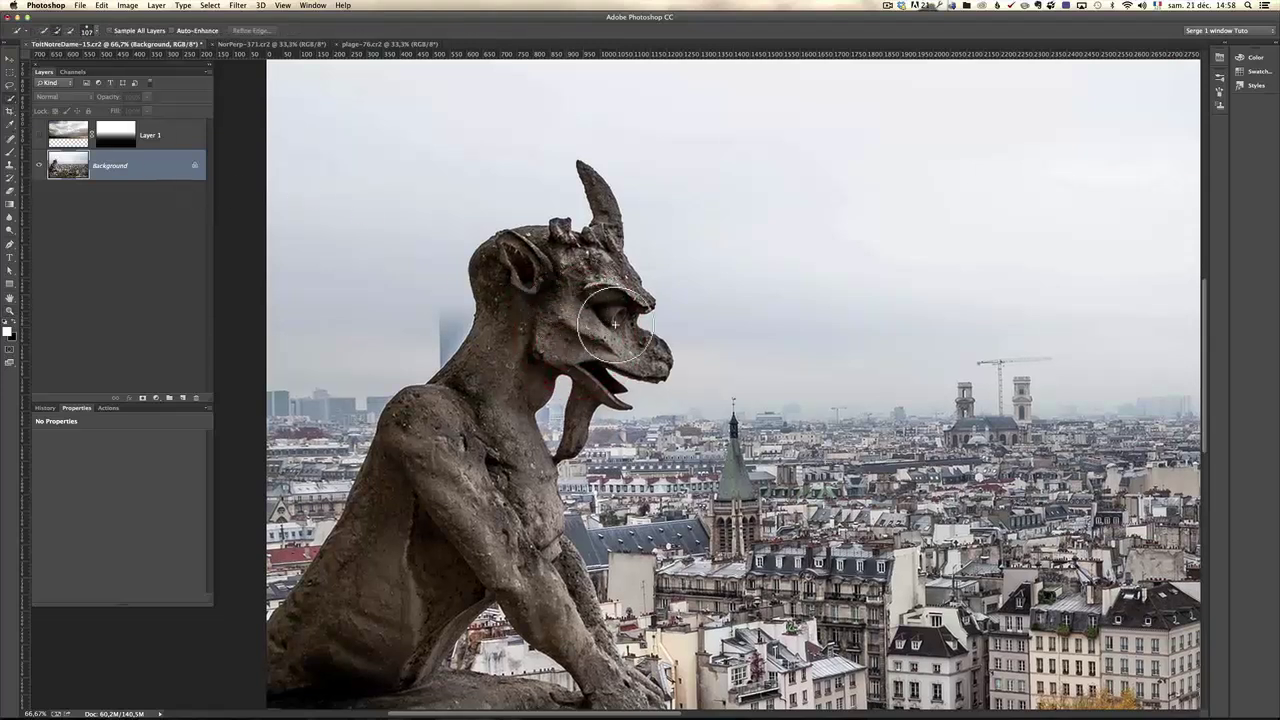
pyautogui.moveTo(590, 284)
pyautogui.mouseDown()
pyautogui.moveTo(517, 264)
pyautogui.moveTo(472, 428)
pyautogui.moveTo(440, 432)
pyautogui.moveTo(429, 477)
pyautogui.moveTo(467, 524)
pyautogui.mouseUp()
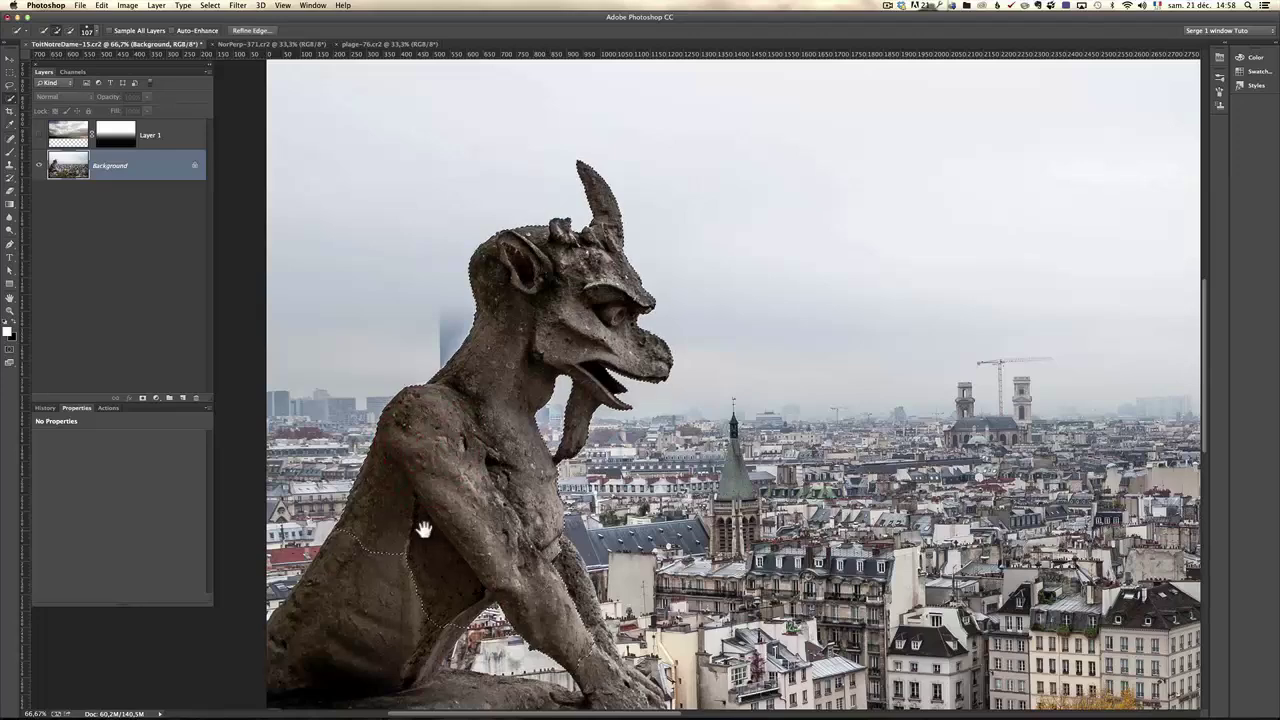
pyautogui.scroll(-2, 430, 495)
pyautogui.moveTo(437, 468)
pyautogui.mouseDown()
pyautogui.moveTo(461, 502)
pyautogui.moveTo(411, 505)
pyautogui.moveTo(362, 560)
pyautogui.mouseUp()
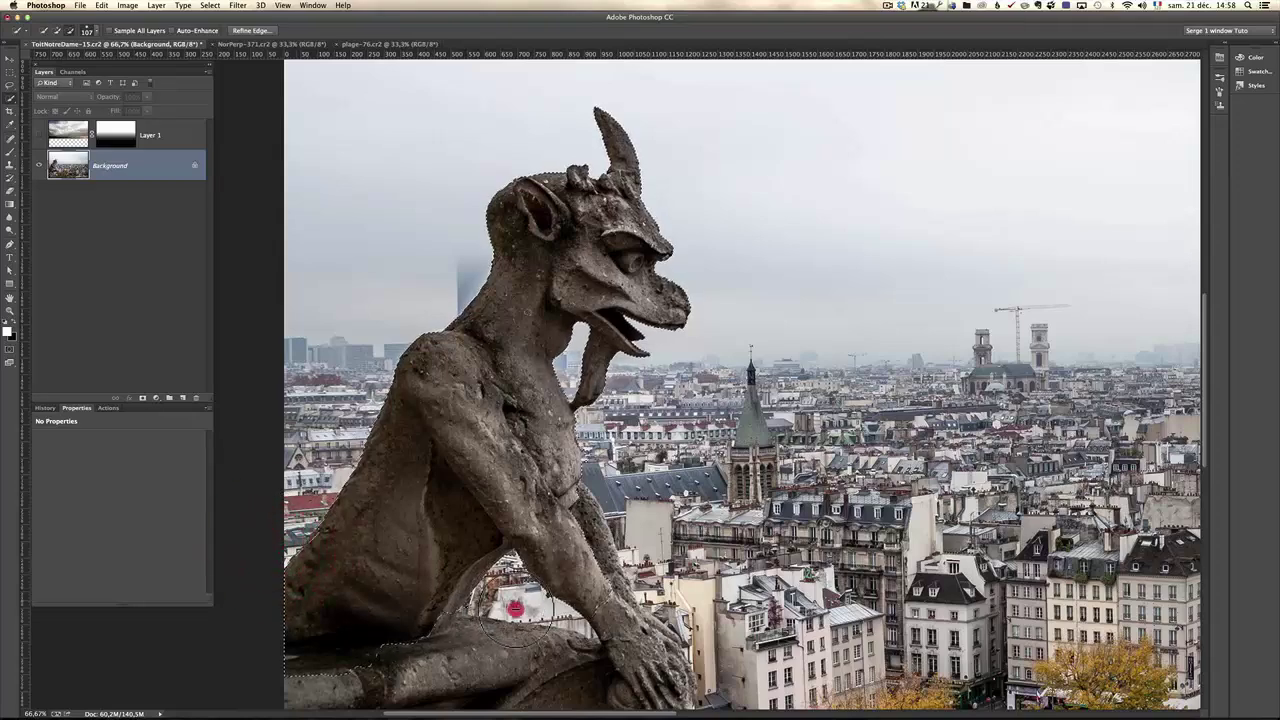
pyautogui.moveTo(542, 612)
pyautogui.mouseDown()
pyautogui.moveTo(604, 618)
pyautogui.moveTo(575, 567)
pyautogui.mouseUp()
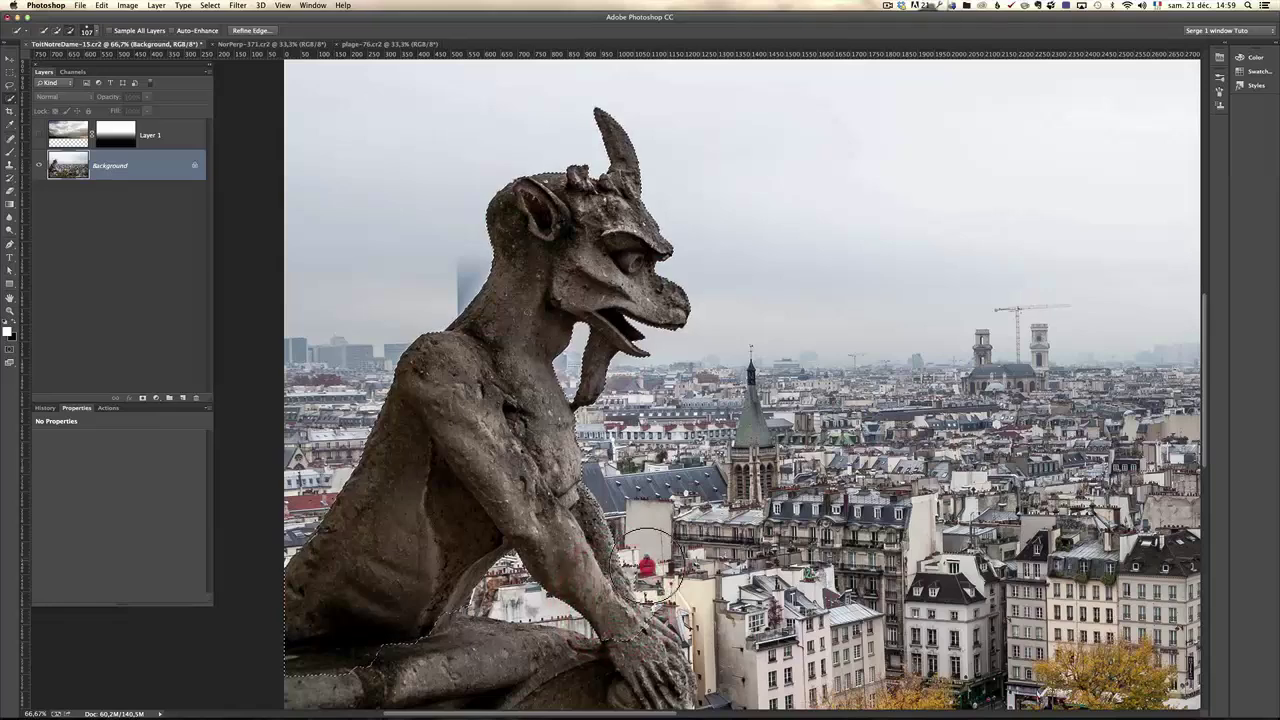
pyautogui.moveTo(648, 576); pyautogui.dragTo(662, 600)
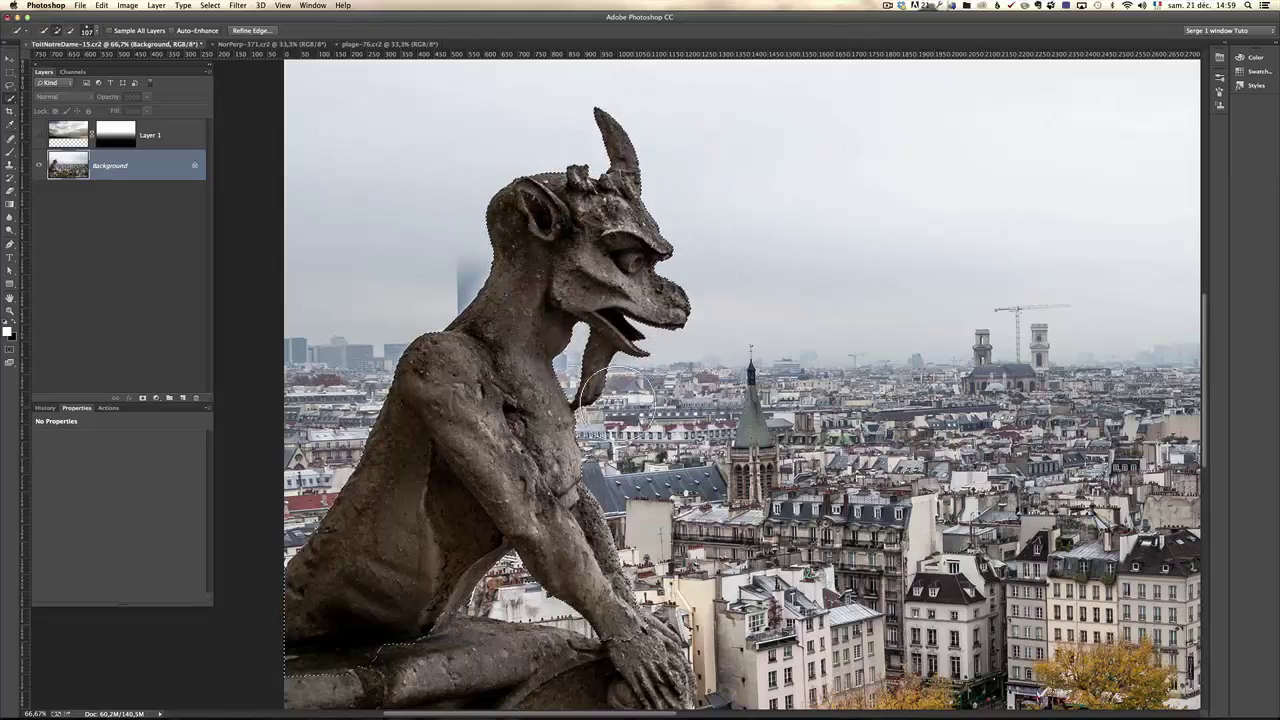
# Open Refine Edge for the gargoyle selection and preview it in Marching Ants, On Black, On White, Black & White, On Layers and Overlay views
pyautogui.click(250, 31)
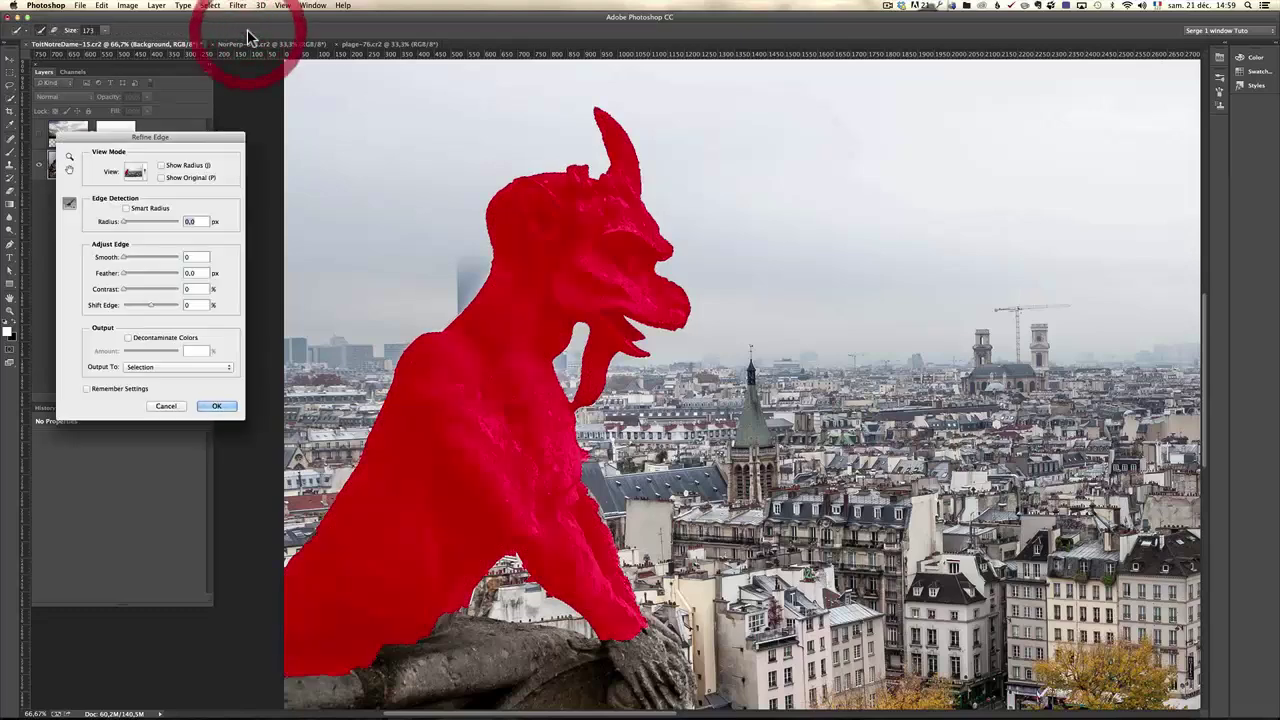
pyautogui.click(141, 172)
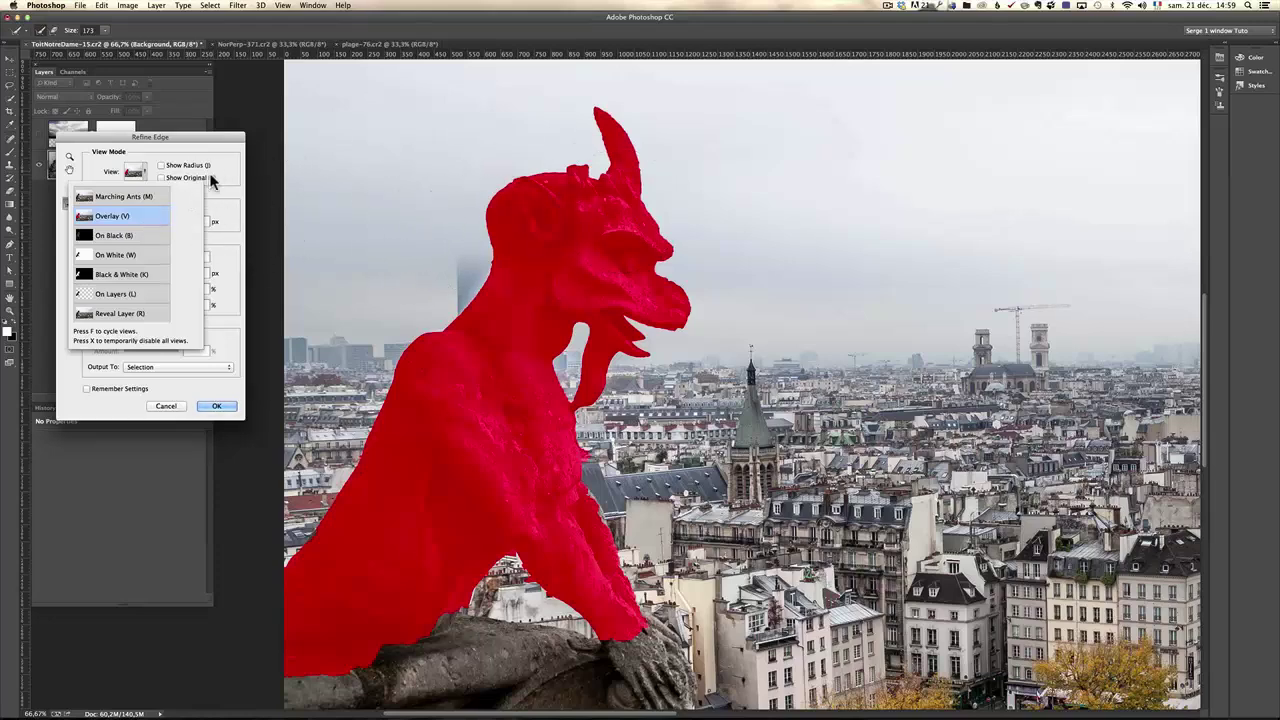
pyautogui.click(140, 198)
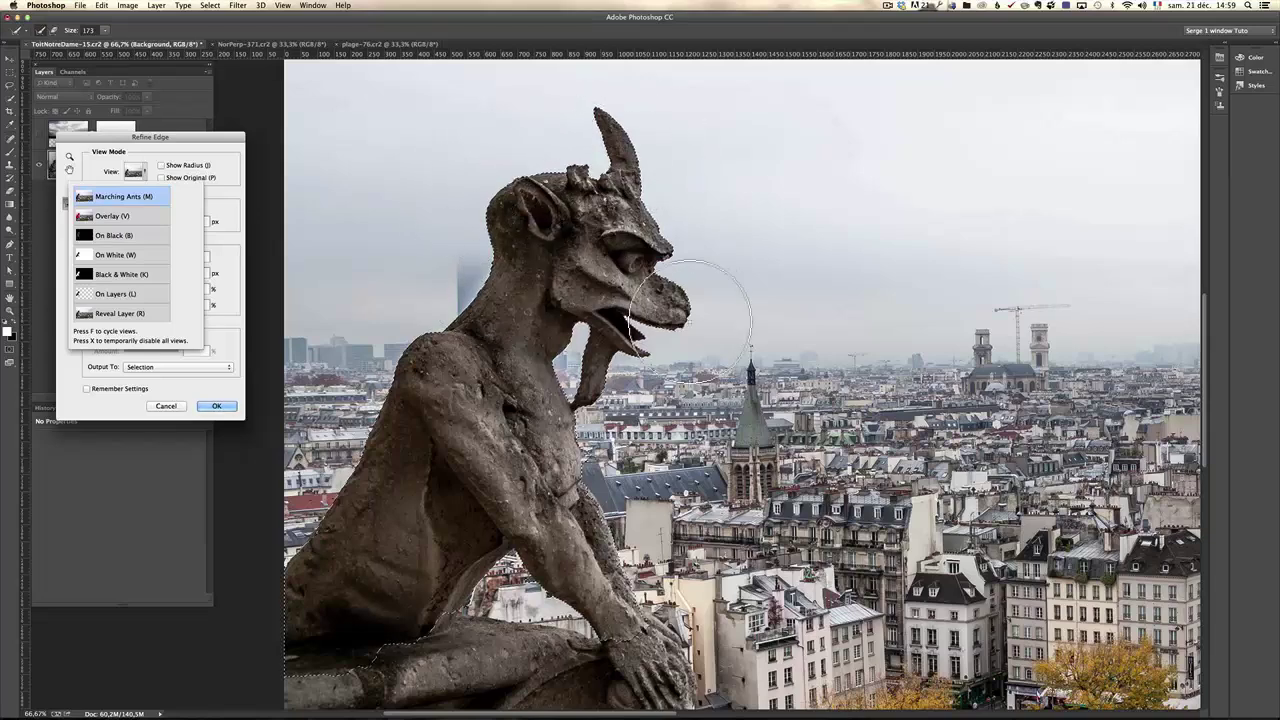
pyautogui.click(137, 237)
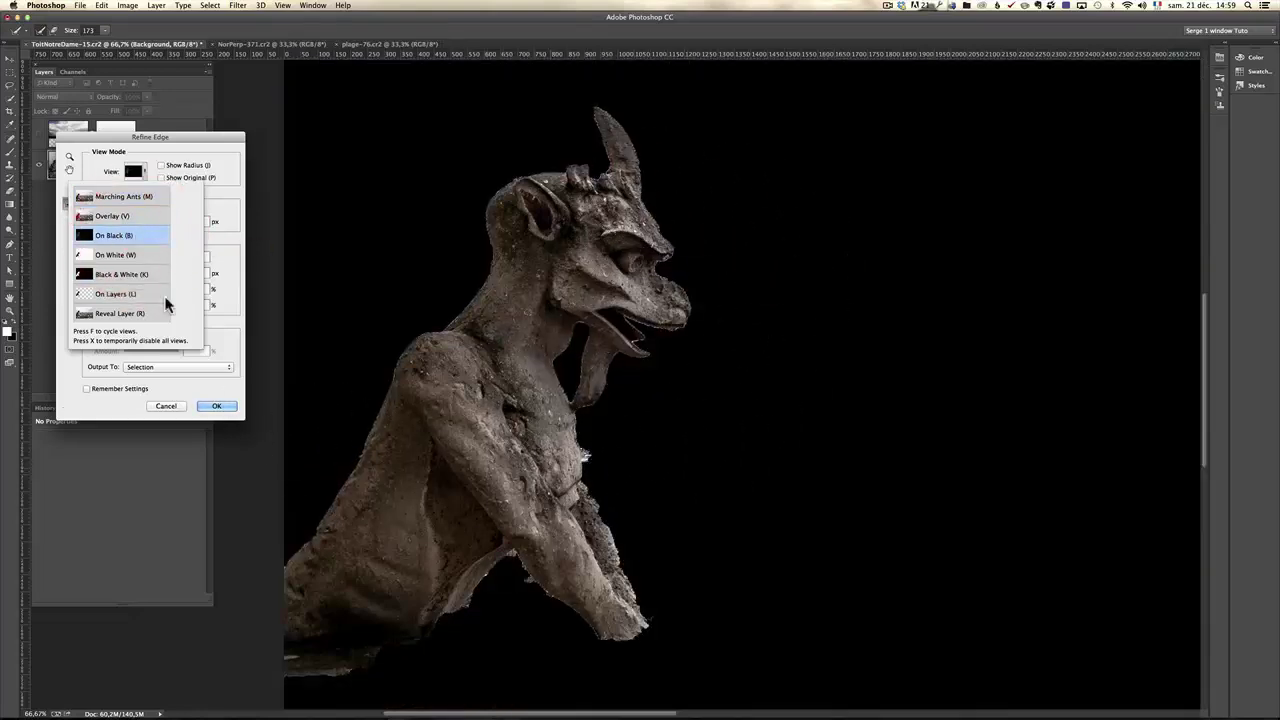
pyautogui.click(141, 256)
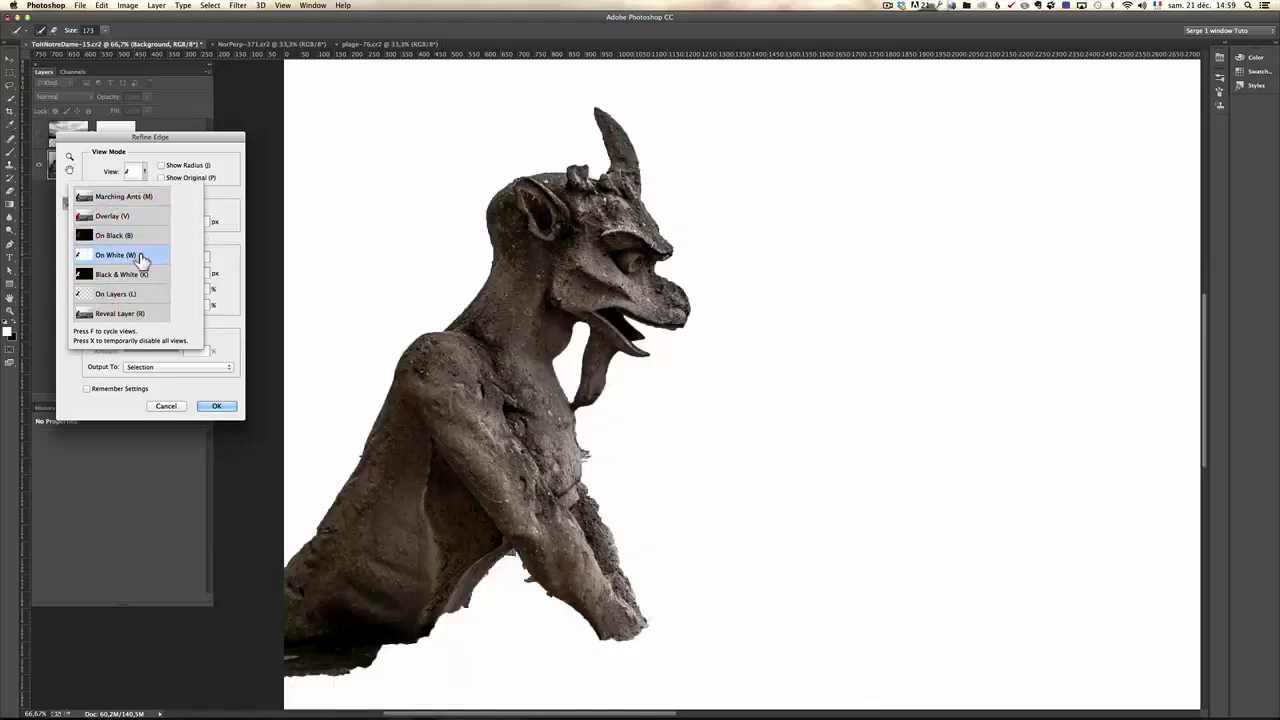
pyautogui.click(141, 280)
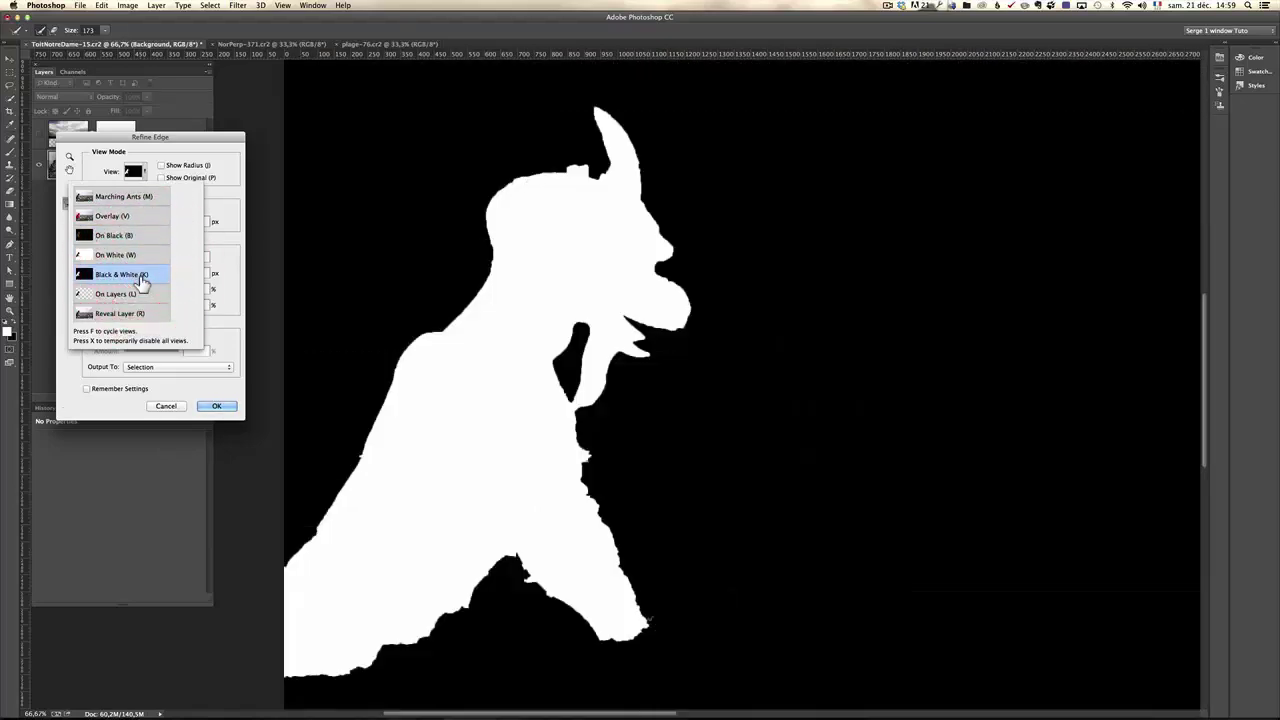
pyautogui.click(140, 296)
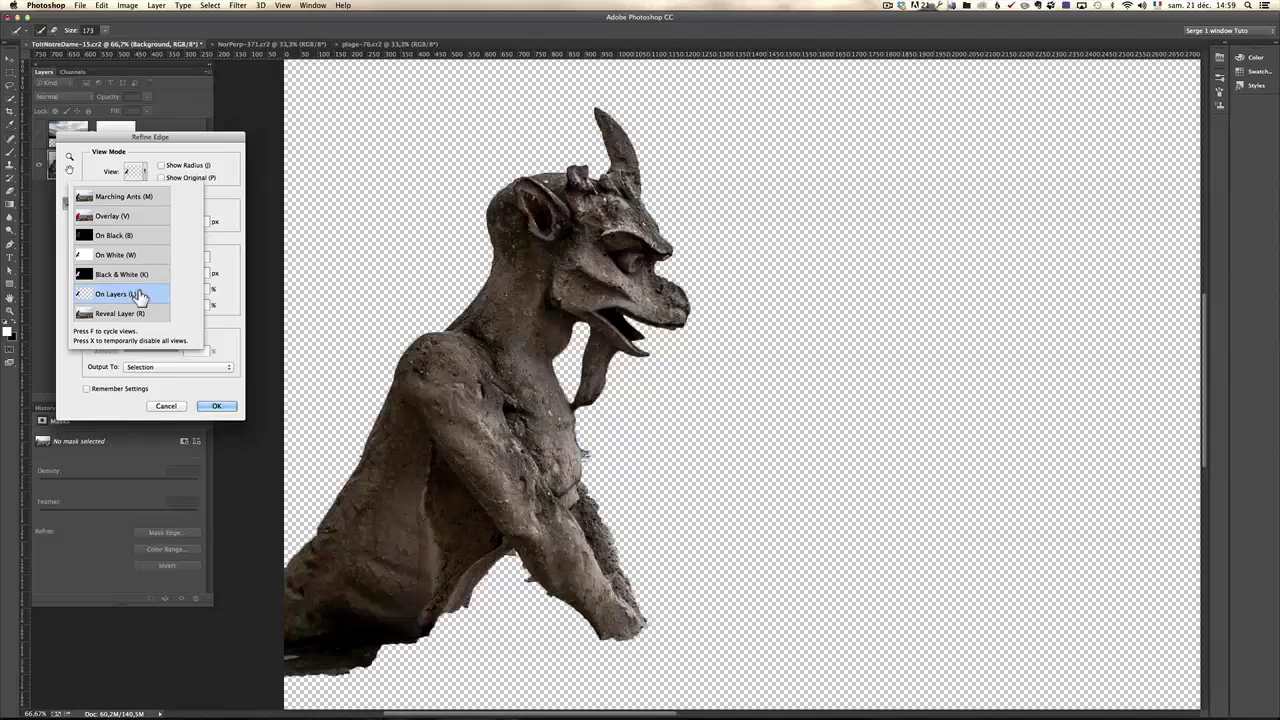
pyautogui.click(143, 216)
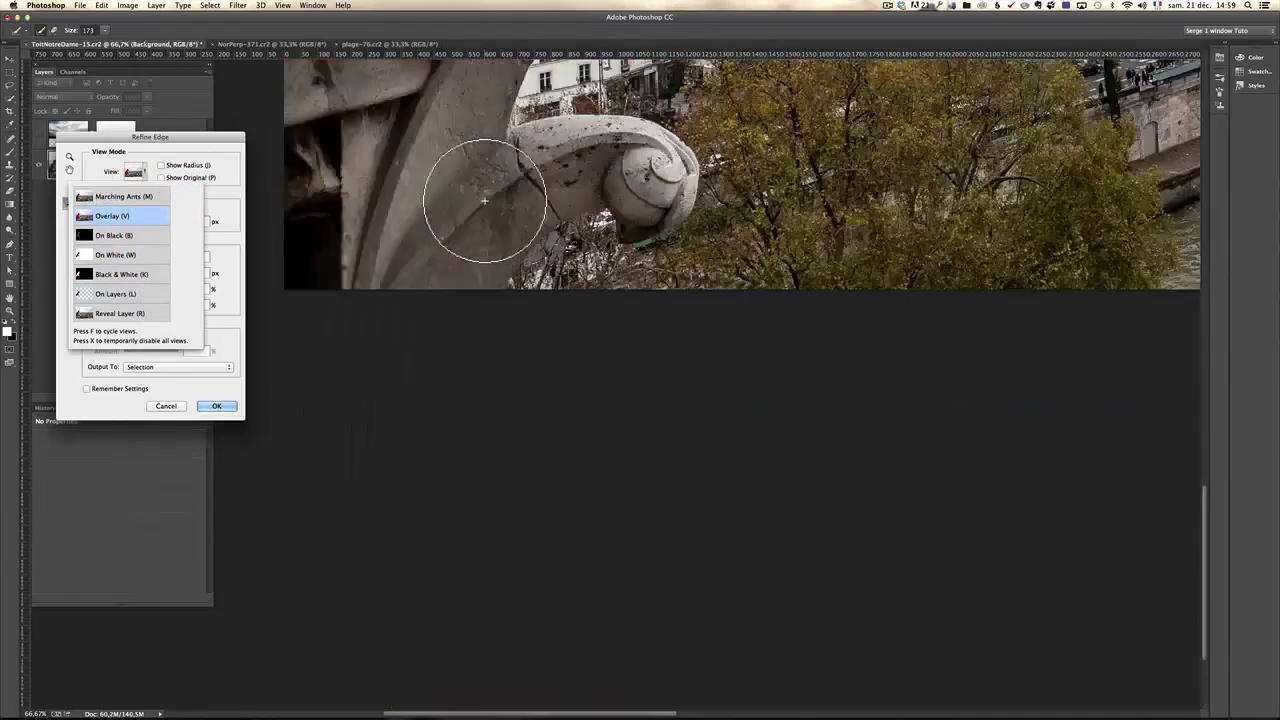
pyautogui.scroll(-3, 488, 325)
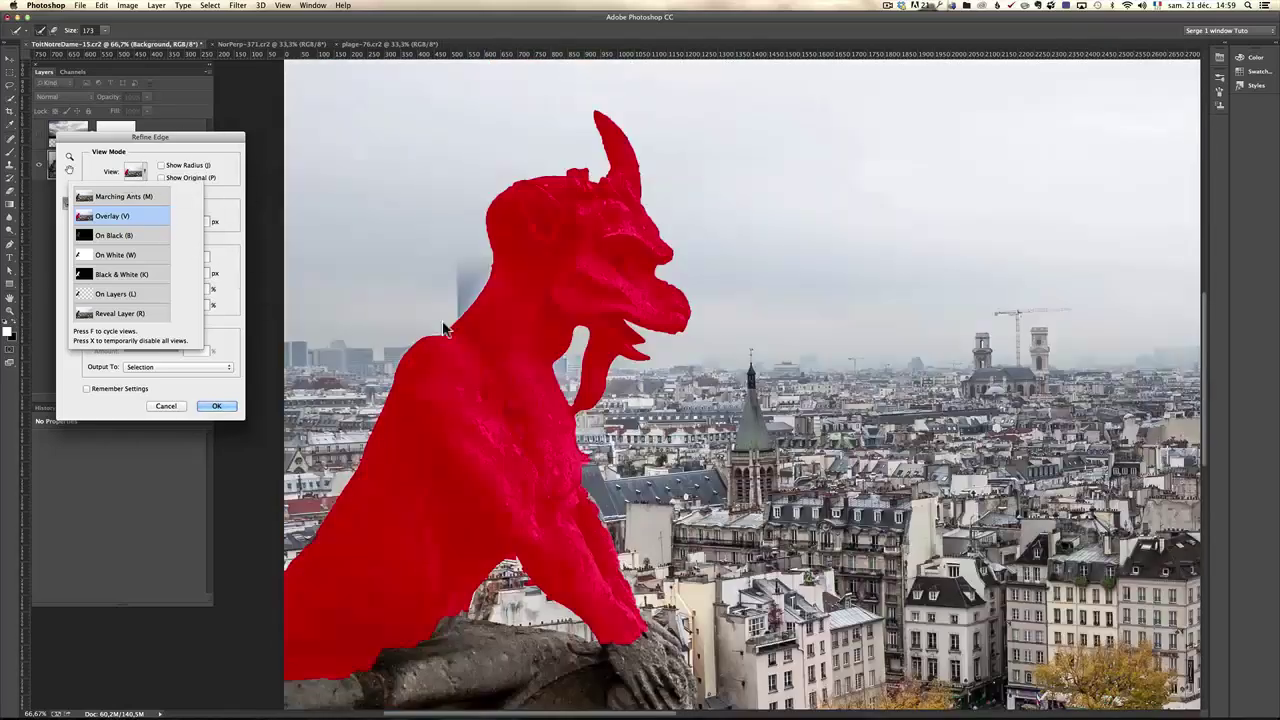
pyautogui.click(100, 172)
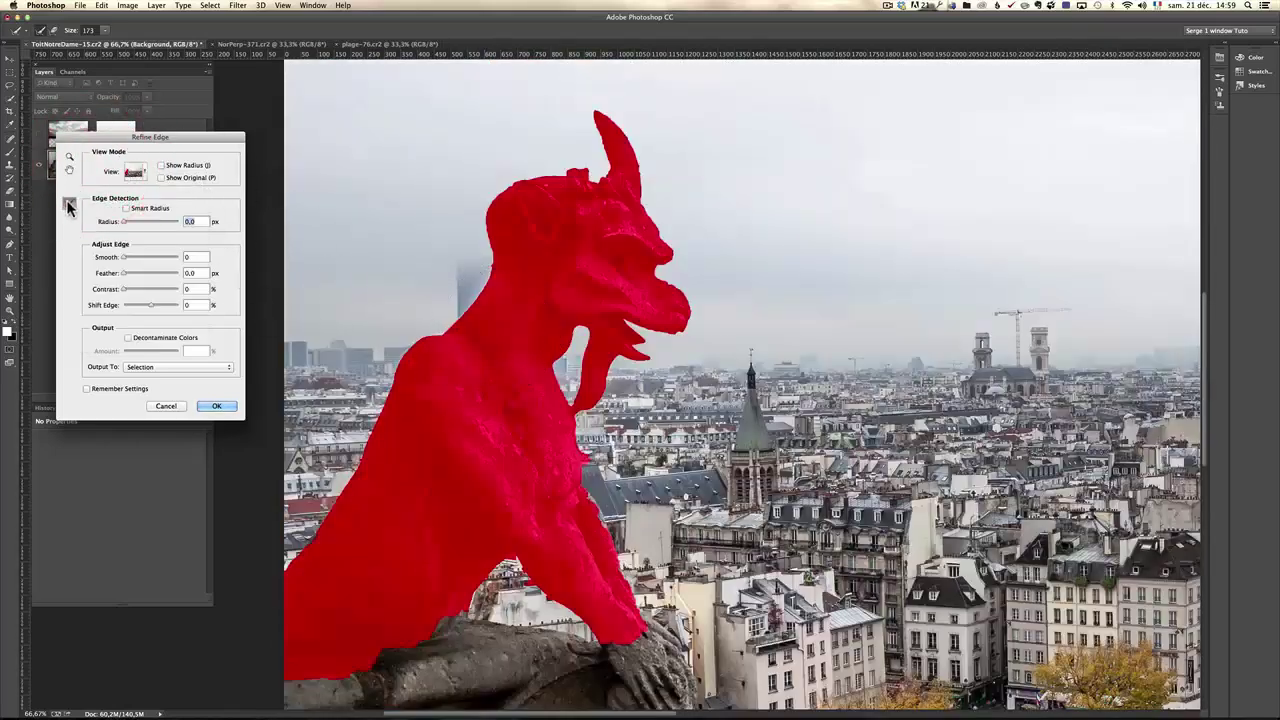
# Brush Refine Edge over the gargoyle's neck and beard contours, enable Smart Radius with a slight radius, and apply the refined selection
pyautogui.scroll(-2, 466, 329)
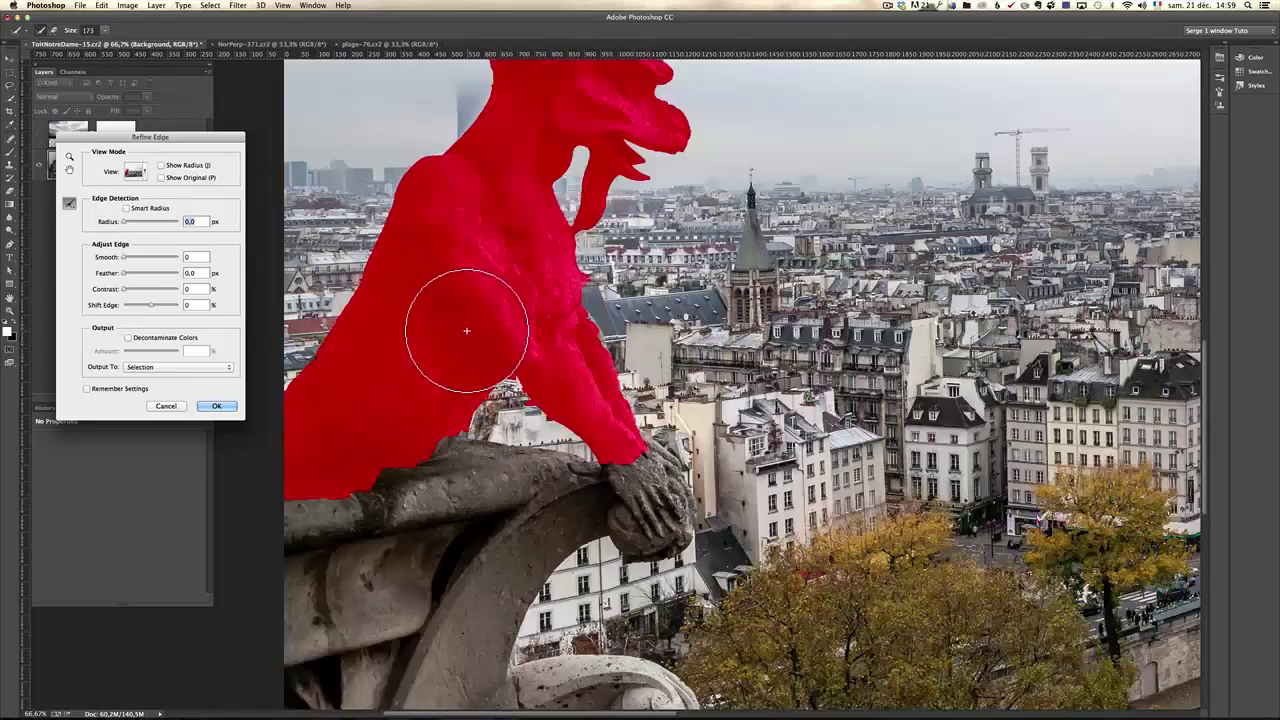
pyautogui.scroll(2, 480, 300)
pyautogui.moveTo(457, 307)
pyautogui.mouseDown()
pyautogui.moveTo(529, 166)
pyautogui.moveTo(591, 163)
pyautogui.moveTo(579, 141)
pyautogui.moveTo(595, 117)
pyautogui.moveTo(657, 166)
pyautogui.moveTo(700, 286)
pyautogui.moveTo(645, 395)
pyautogui.moveTo(590, 415)
pyautogui.moveTo(570, 350)
pyautogui.moveTo(615, 445)
pyautogui.mouseUp()
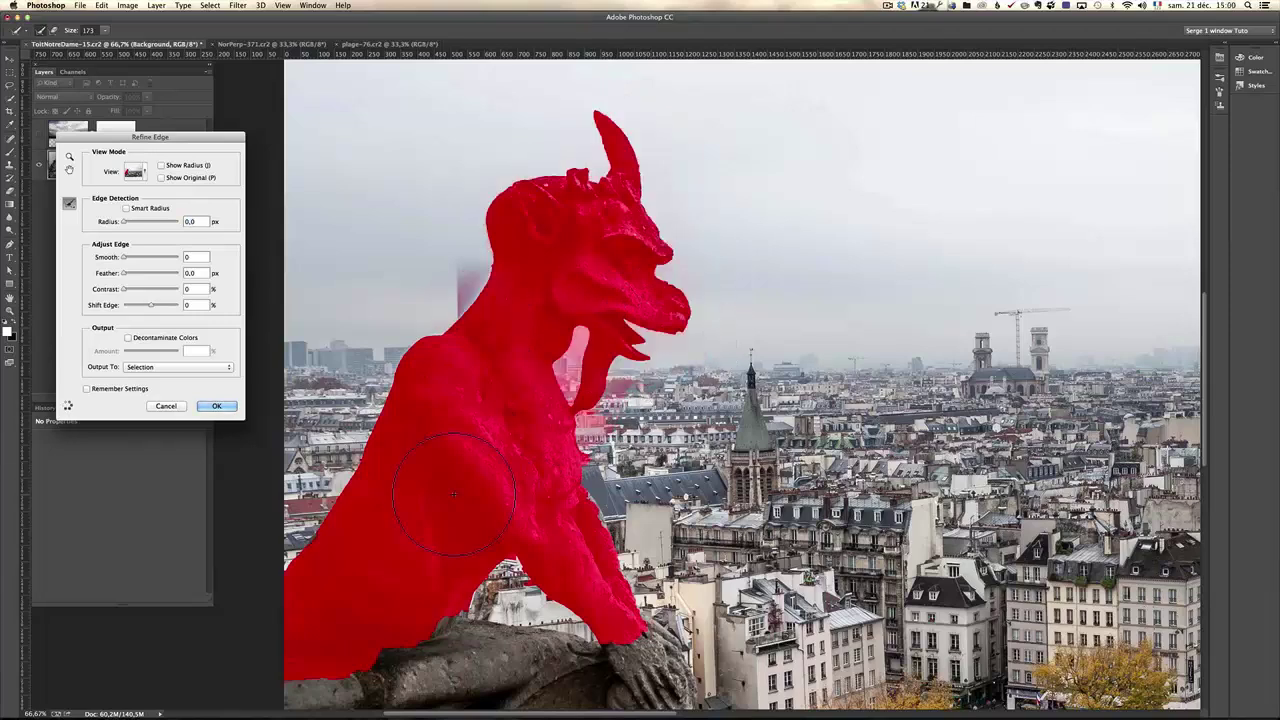
pyautogui.click(127, 208)
pyautogui.moveTo(127, 223); pyautogui.dragTo(130, 222)
pyautogui.click(220, 406)
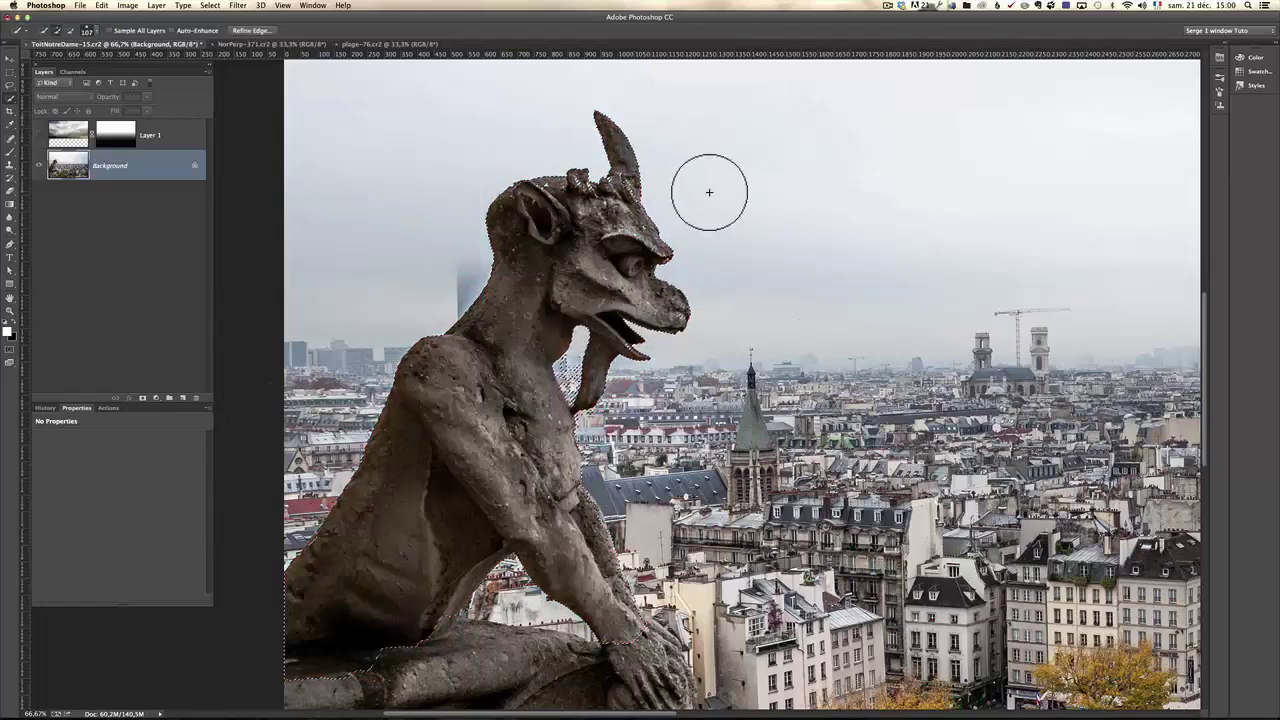
# Show Layer 1, fill the gargoyle selection on its layer mask with black in Normal mode at 100% opacity, and deselect
pyautogui.click(39, 134)
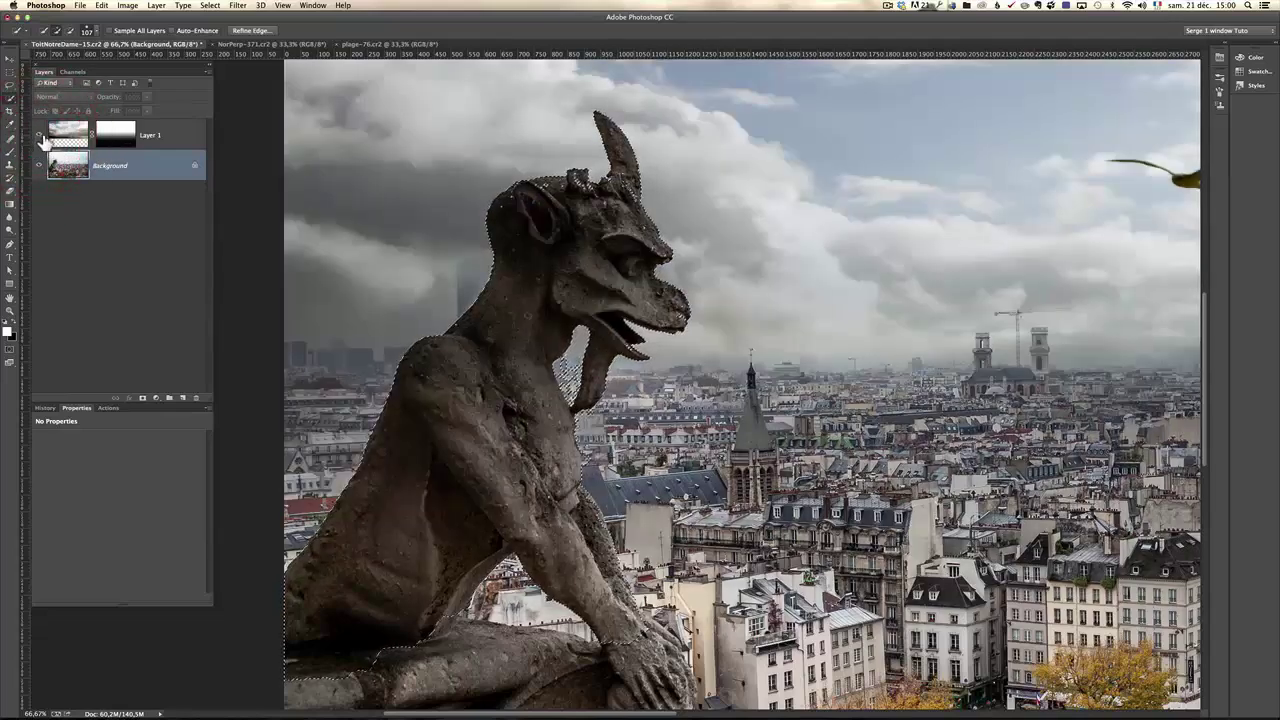
pyautogui.click(115, 133)
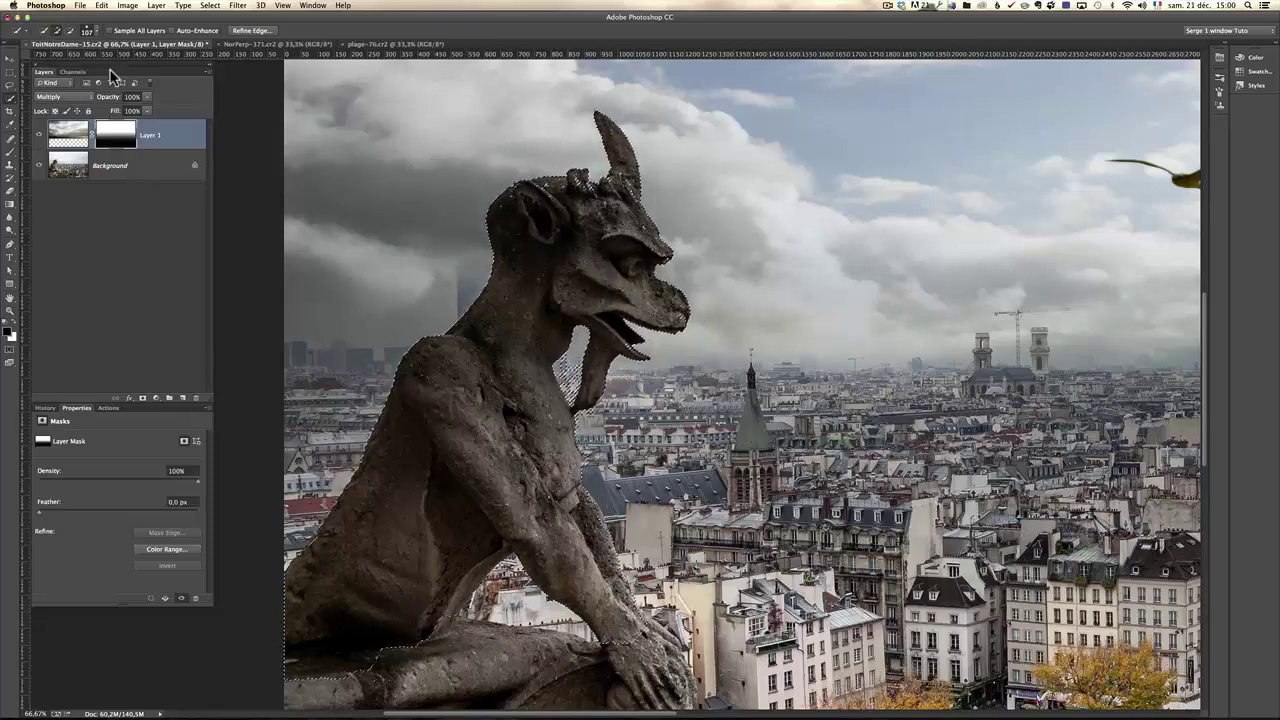
pyautogui.click(102, 5)
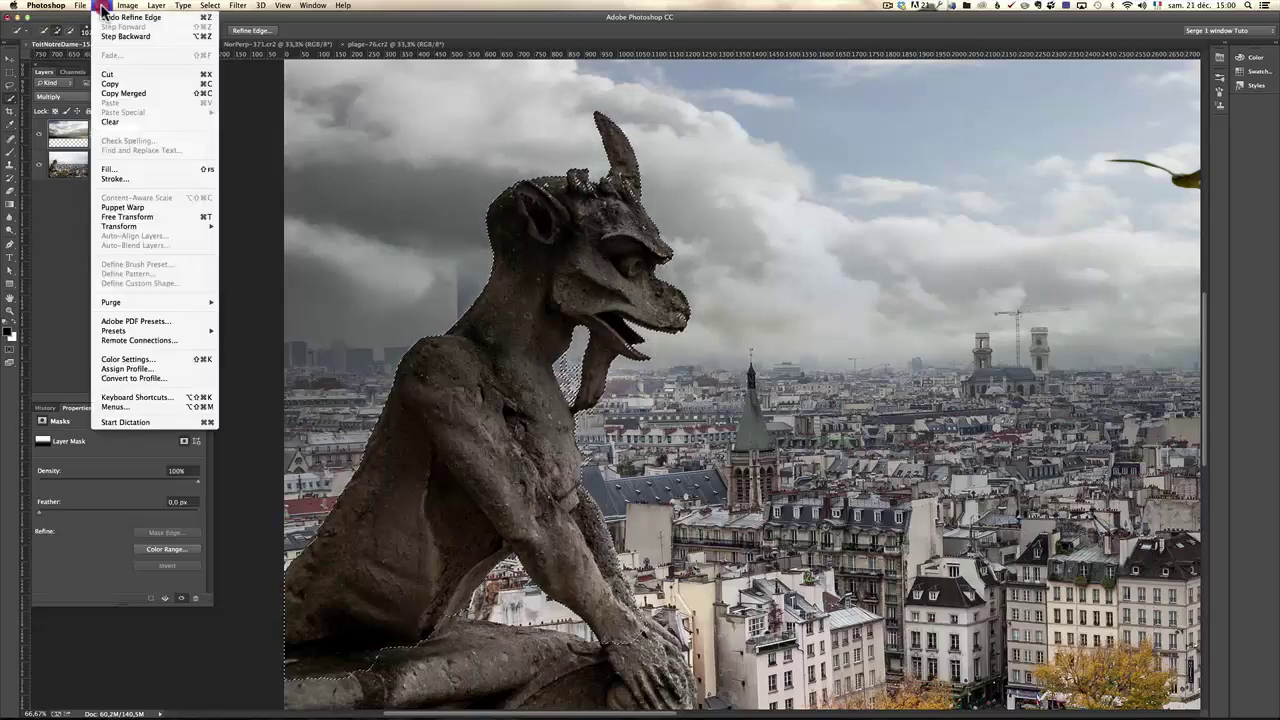
pyautogui.click(120, 169)
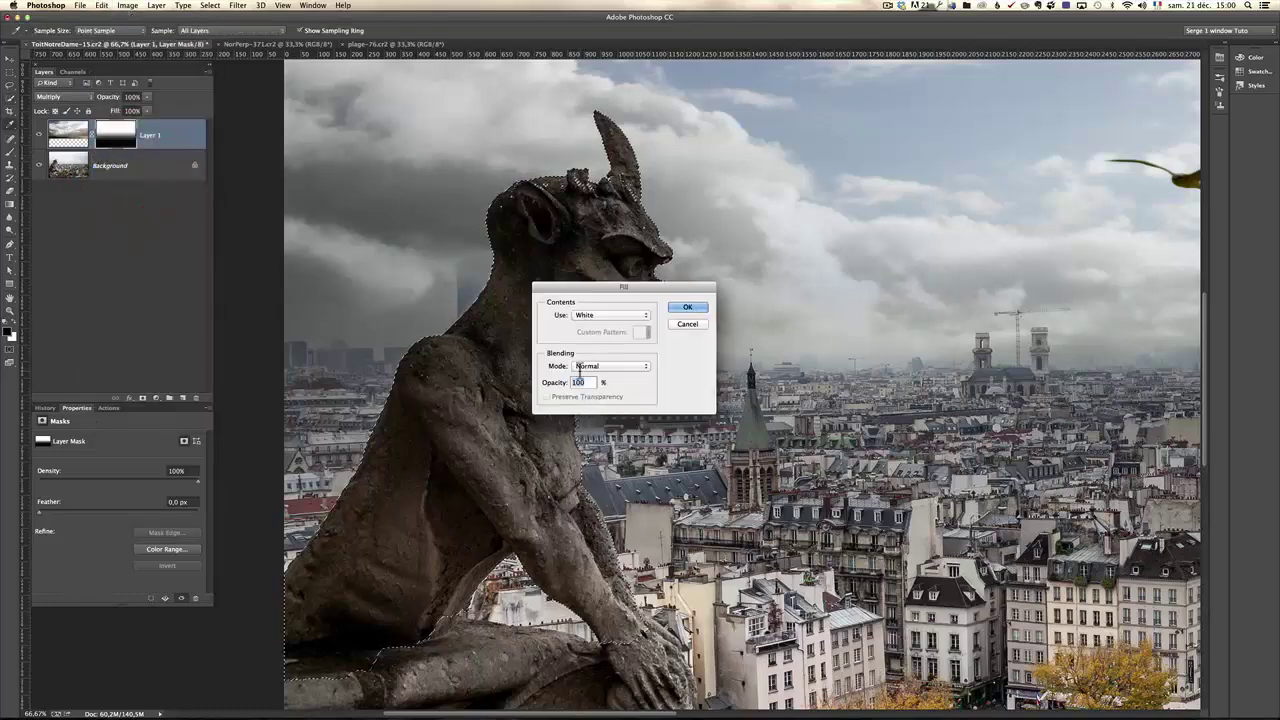
pyautogui.click(601, 315)
pyautogui.click(603, 297)
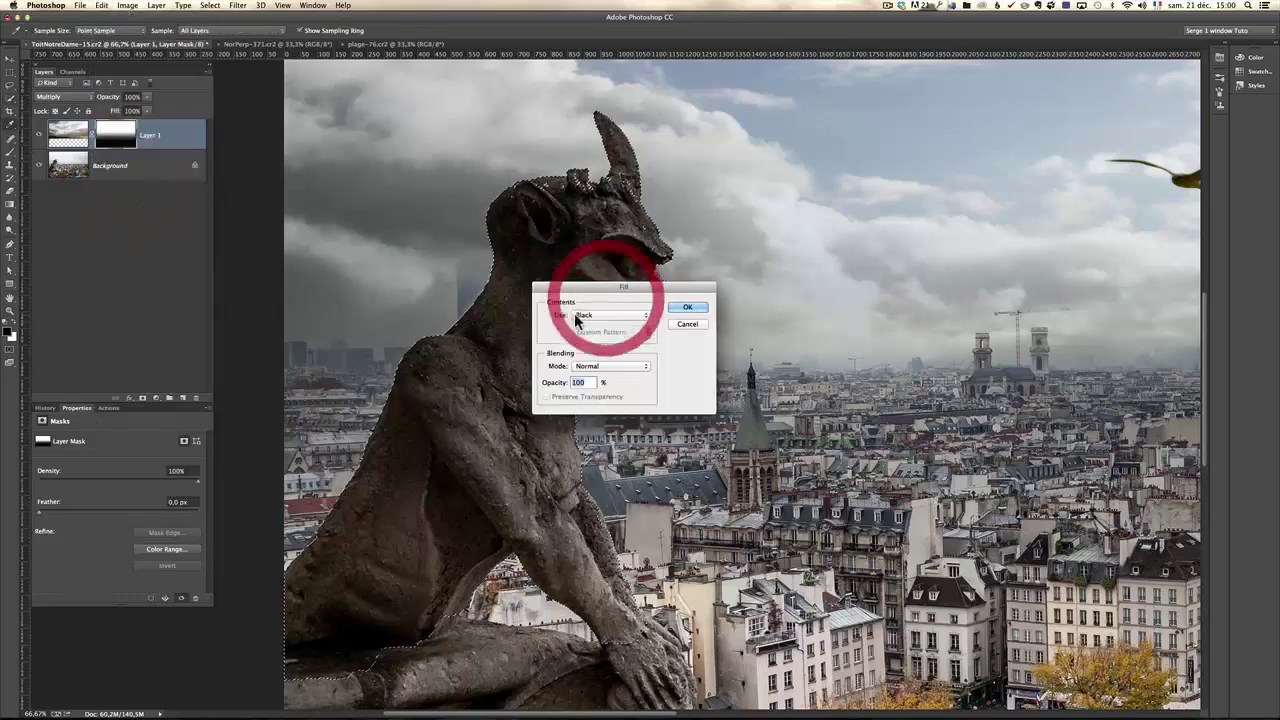
pyautogui.click(679, 311)
pyautogui.press('w')
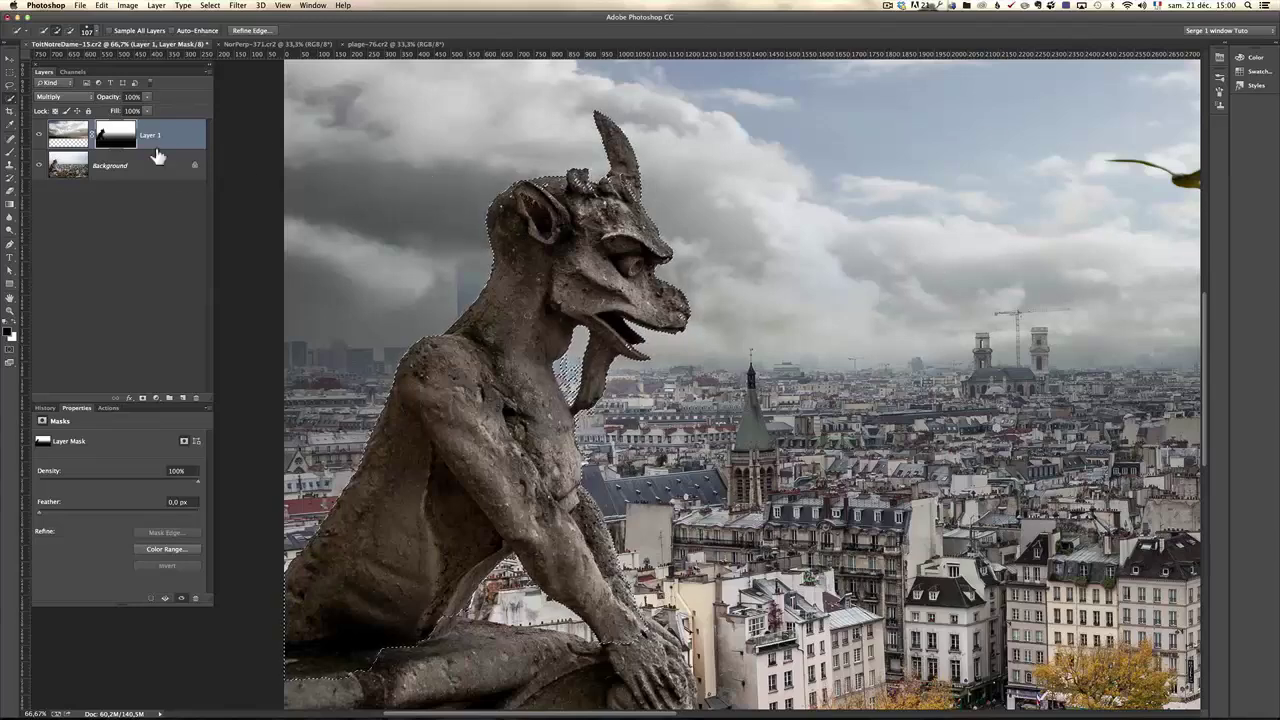
pyautogui.hotkey('ctrl', 'd')
# Zoom out to the whole photo and toggle Layer 1's visibility to compare the masked composite with the original
pyautogui.press('z')
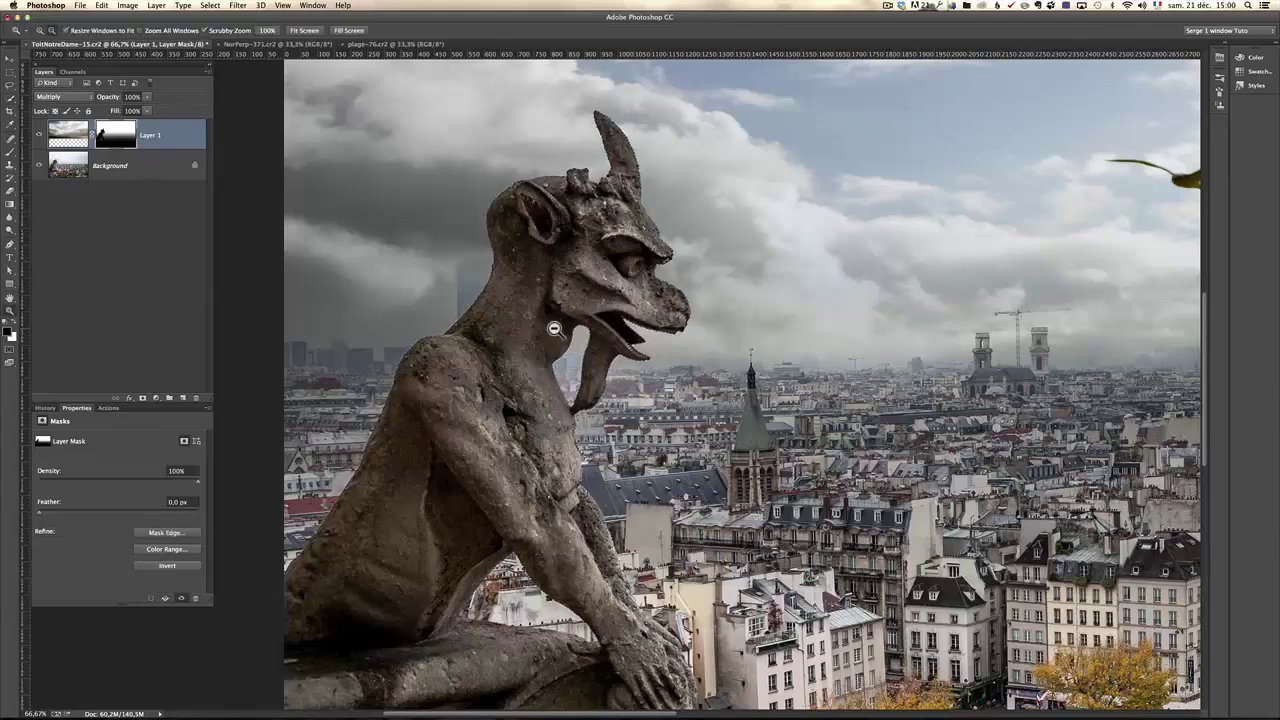
pyautogui.keyDown('alt'); pyautogui.click(555, 329); pyautogui.keyUp('alt')
pyautogui.keyDown('alt'); pyautogui.click(556, 329); pyautogui.keyUp('alt')
pyautogui.keyDown('alt'); pyautogui.click(557, 329); pyautogui.keyUp('alt')
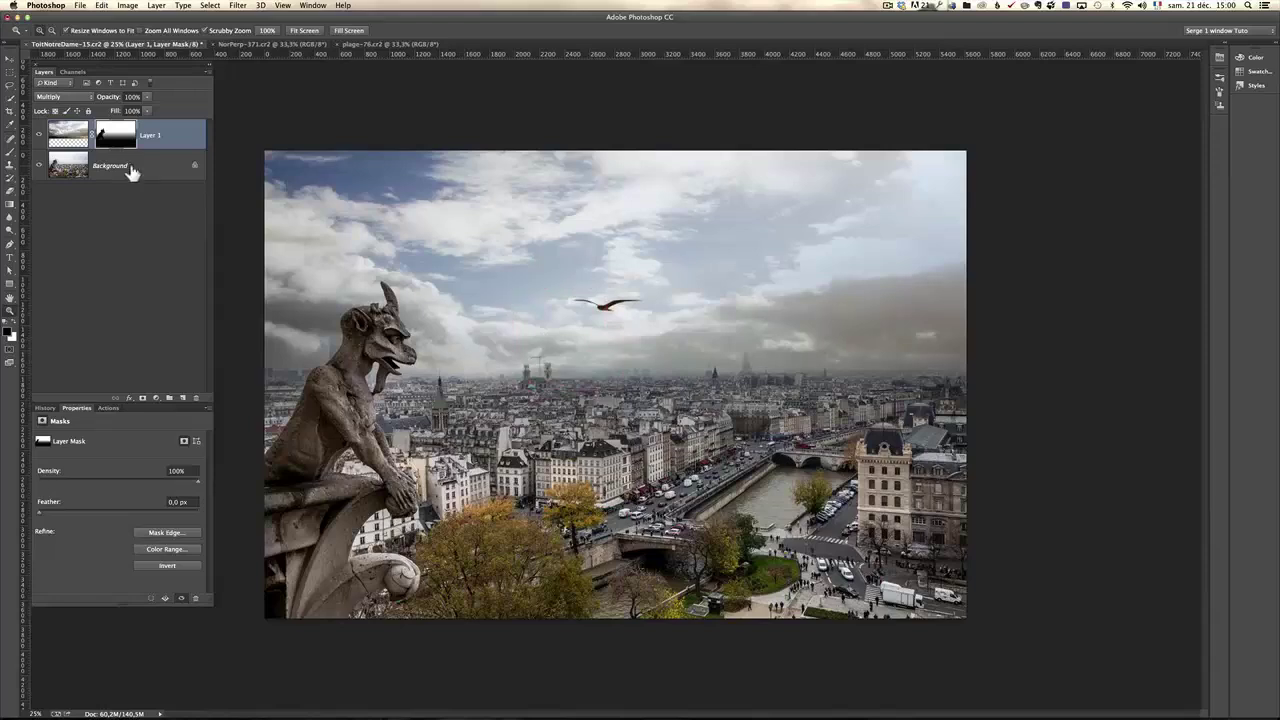
pyautogui.click(38, 135)
pyautogui.click(38, 135)
pyautogui.click(38, 135)
pyautogui.click(38, 135)
# Target Layer 1's image and try to remove the seagull using the Spot Healing Brush in Content-Aware mode
pyautogui.click(77, 135)
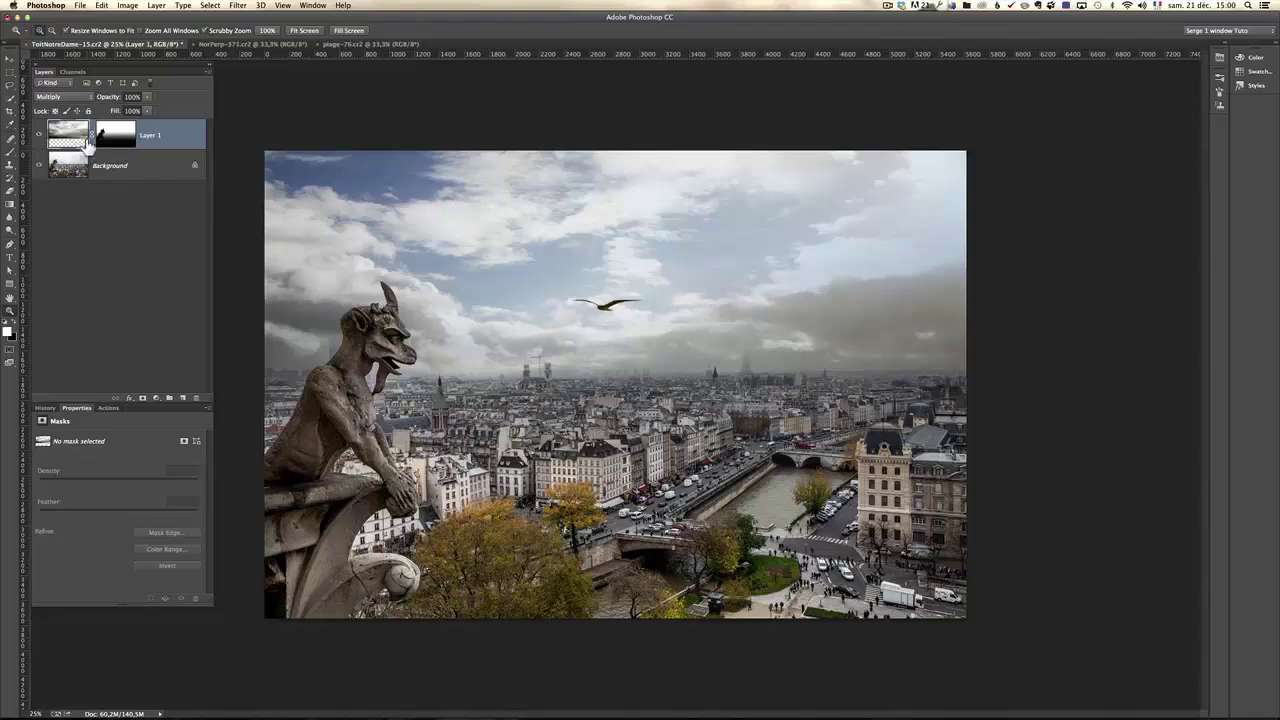
pyautogui.moveTo(10, 138); pyautogui.dragTo(45, 134)
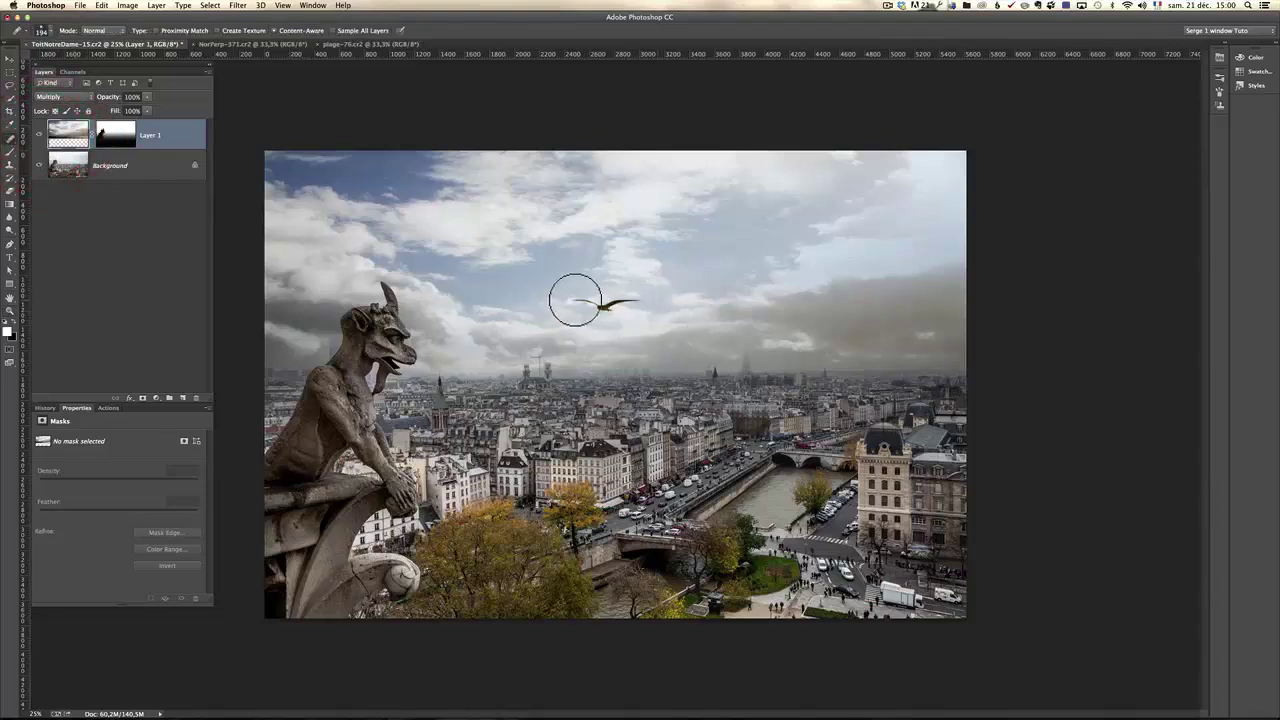
pyautogui.moveTo(578, 298); pyautogui.dragTo(645, 298)
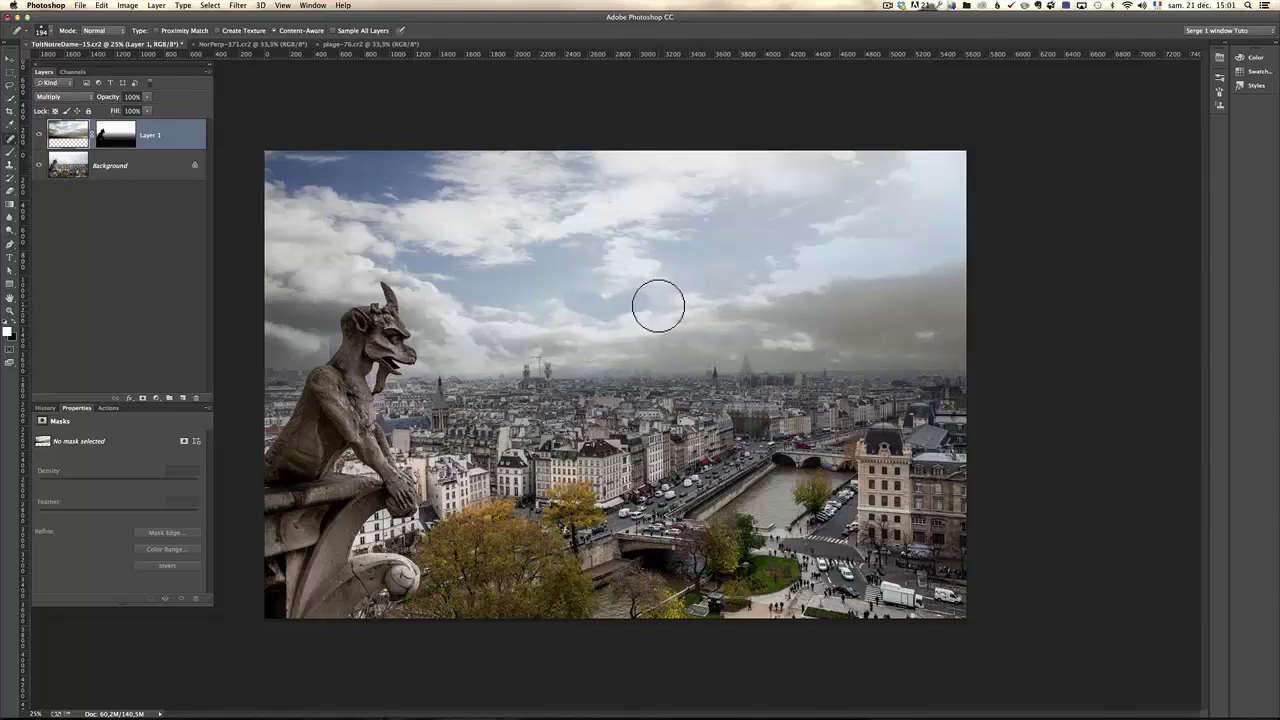
pyautogui.press('super+z')
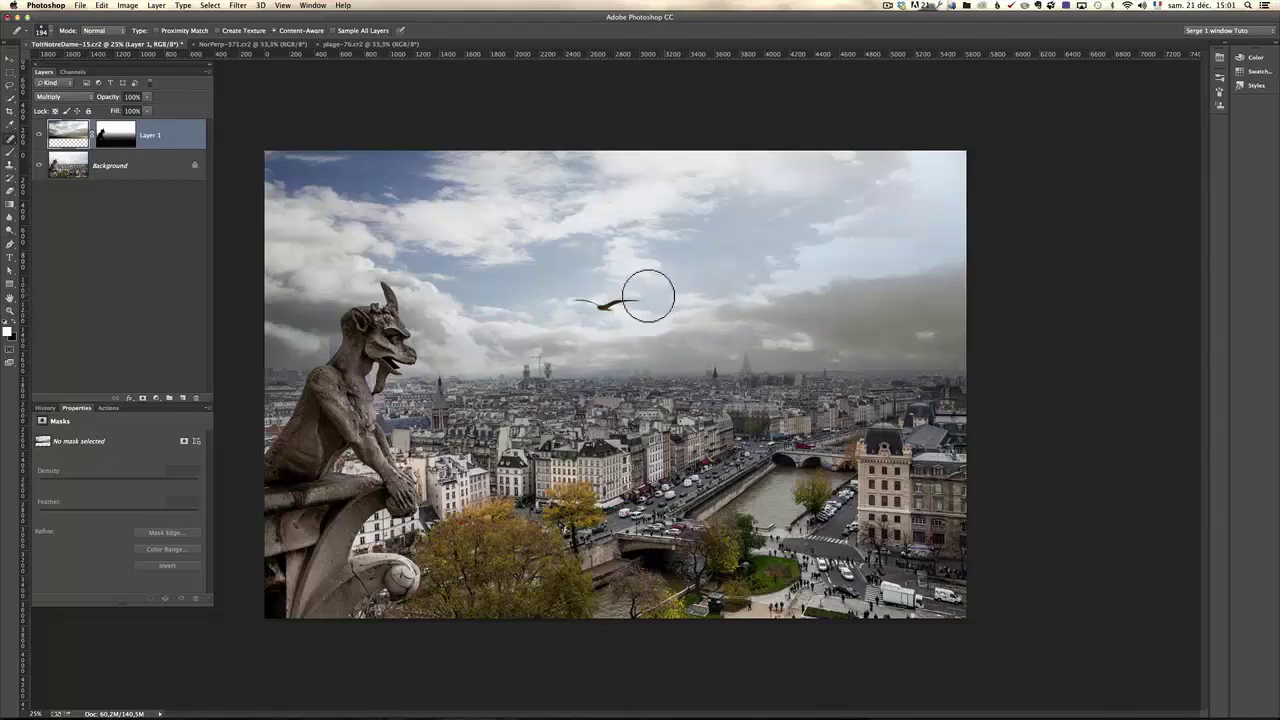
# Set Layer 1's blend mode to Normal and compare the picture with and without the layer
pyautogui.click(46, 98)
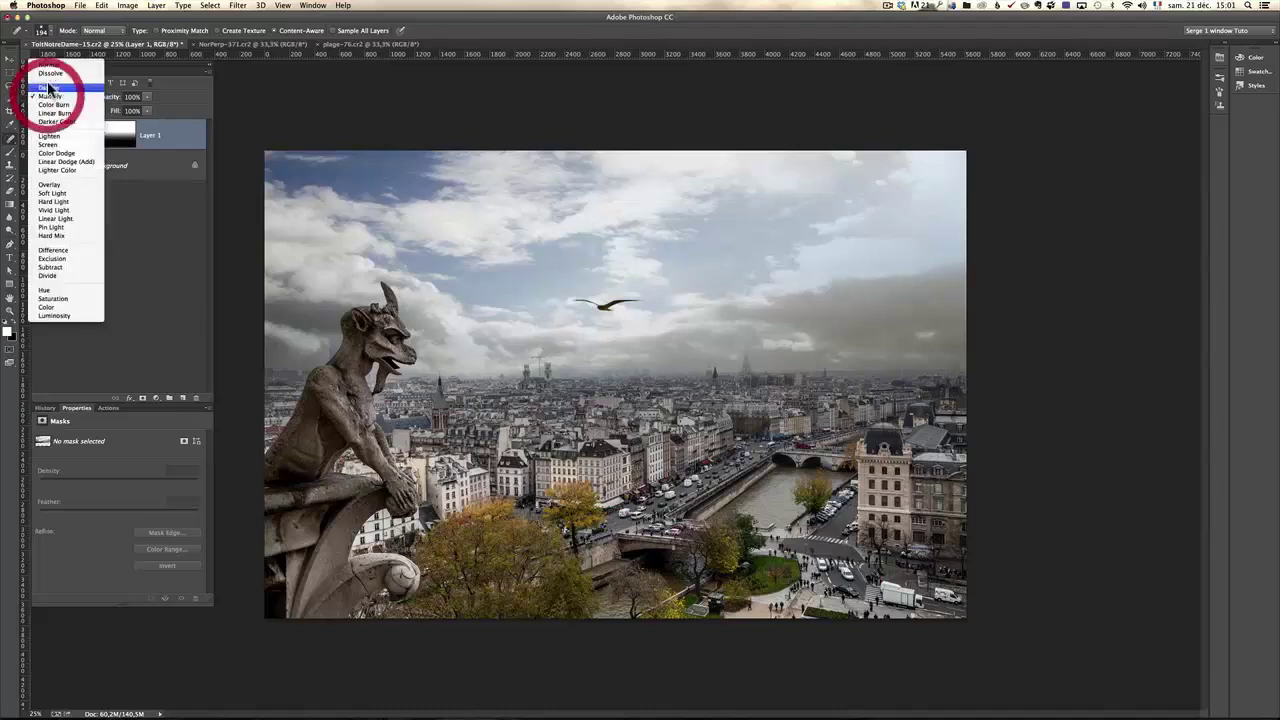
pyautogui.click(51, 62)
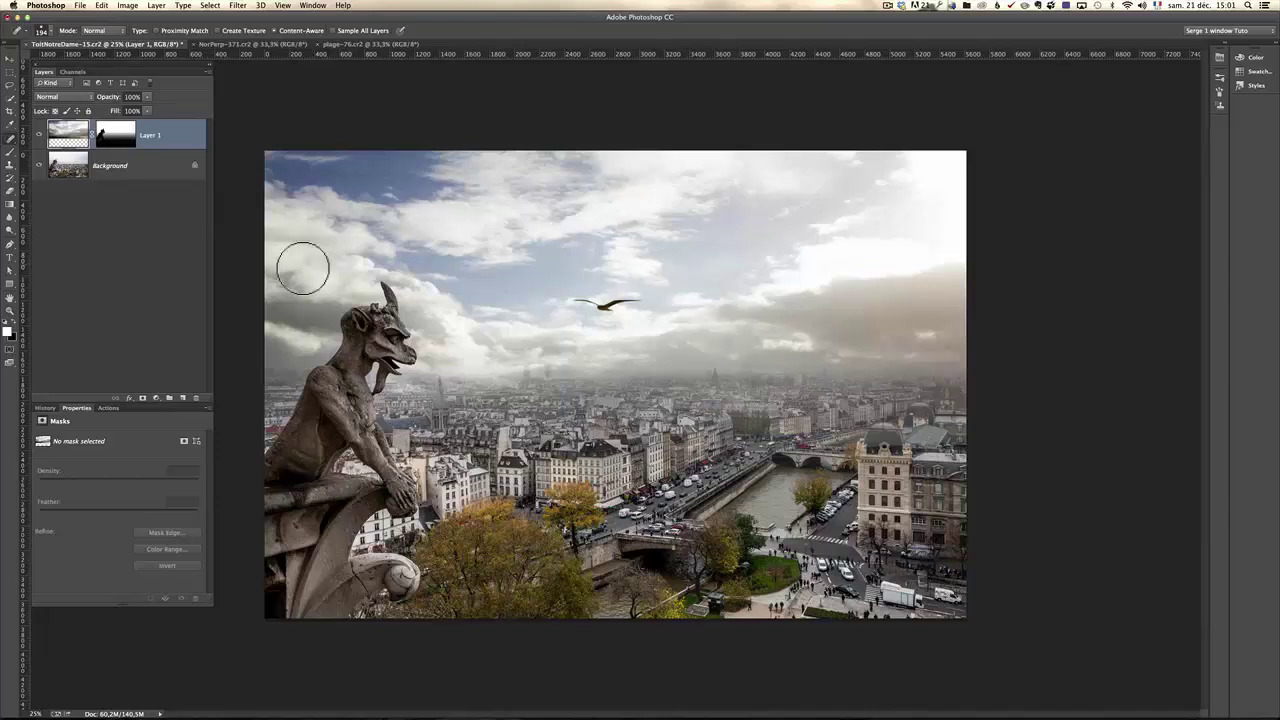
pyautogui.click(40, 136)
pyautogui.click(40, 136)
pyautogui.click(40, 136)
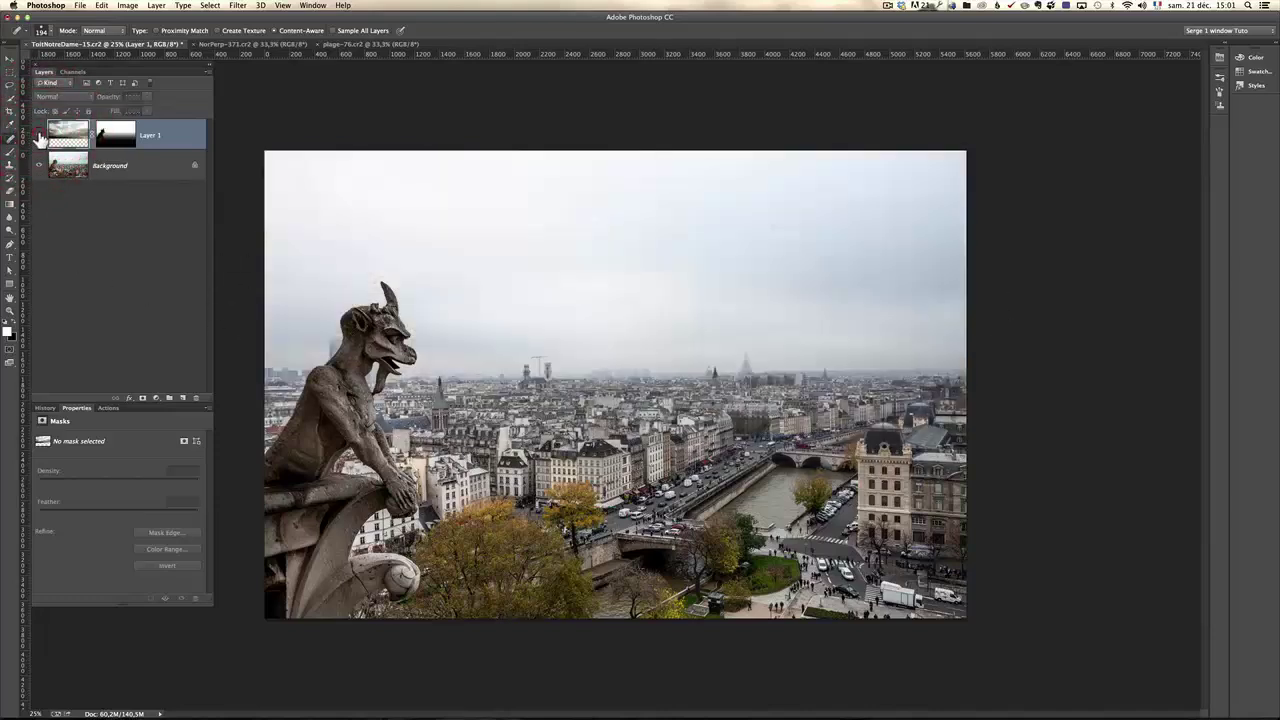
pyautogui.click(40, 136)
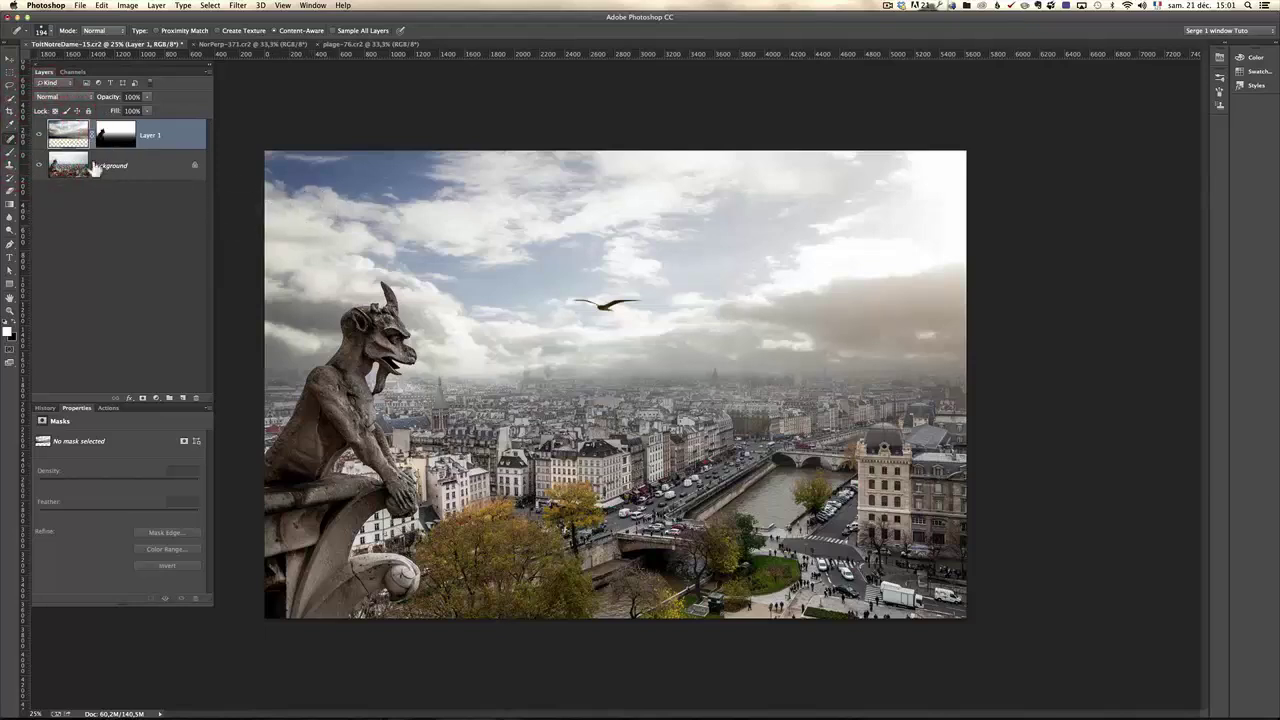
# Heal the seagull out of Layer 1's sky with a content-aware Spot Healing Brush stroke
pyautogui.moveTo(576, 302); pyautogui.dragTo(640, 300)
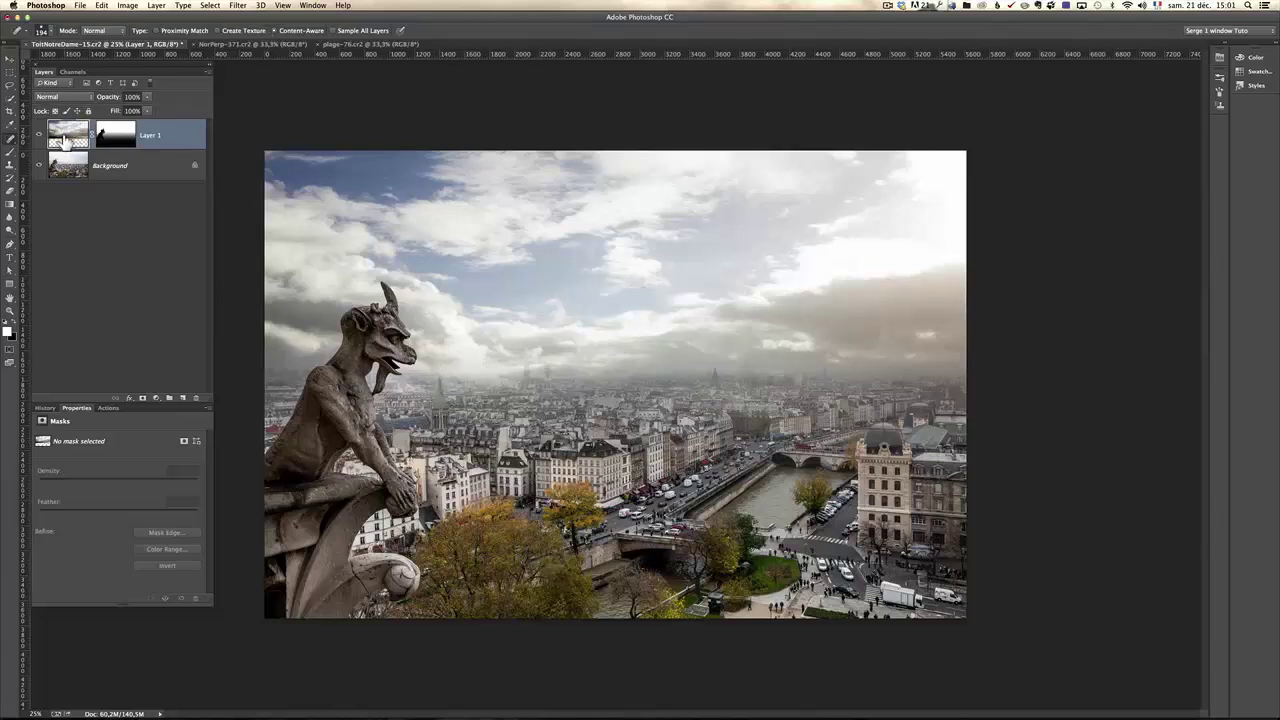
pyautogui.rightClick(17, 143)
pyautogui.click(50, 146)
# Try Layer 1 in Multiply mode and return it to Normal to compare how the sky blends with the city
pyautogui.click(61, 93)
pyautogui.click(60, 126)
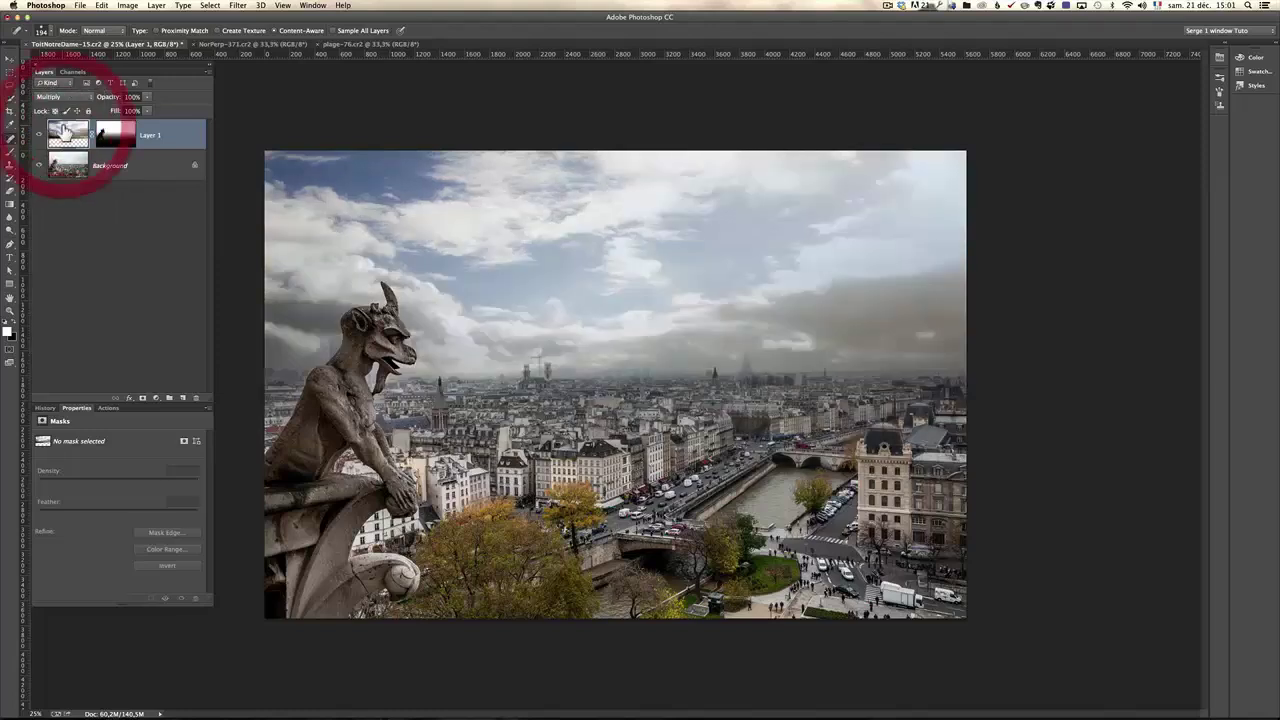
pyautogui.click(61, 96)
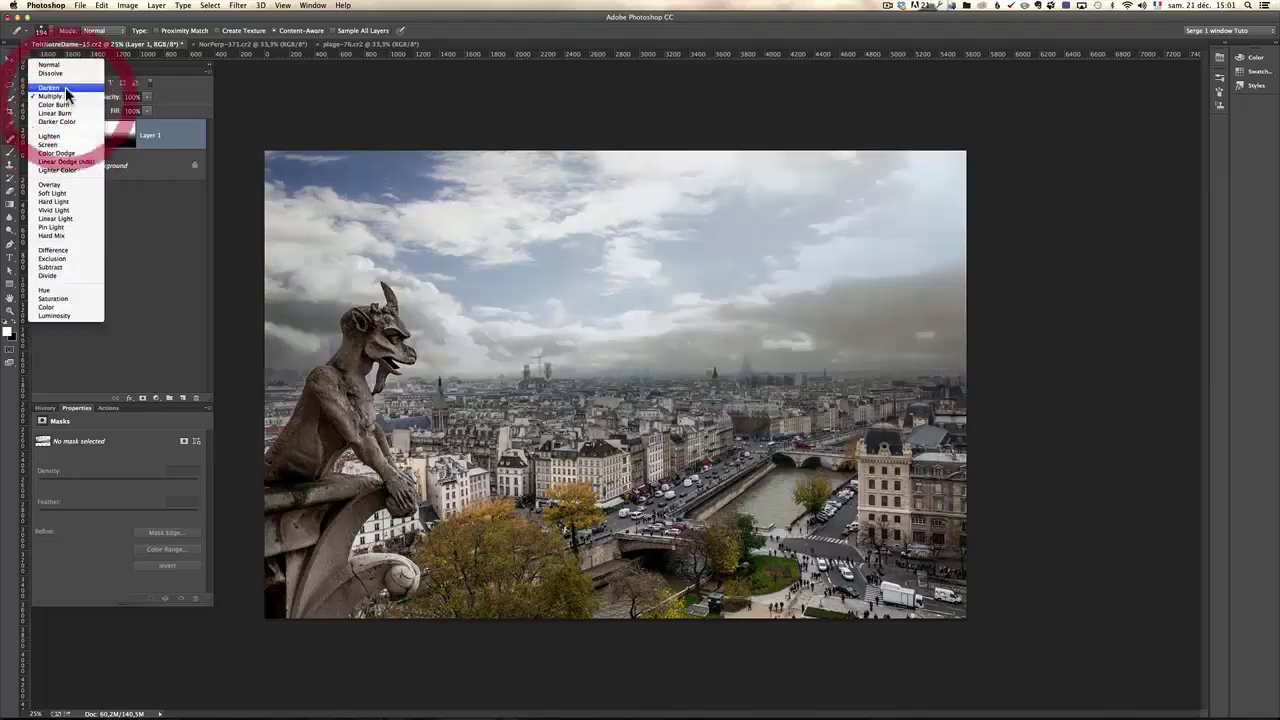
pyautogui.click(67, 65)
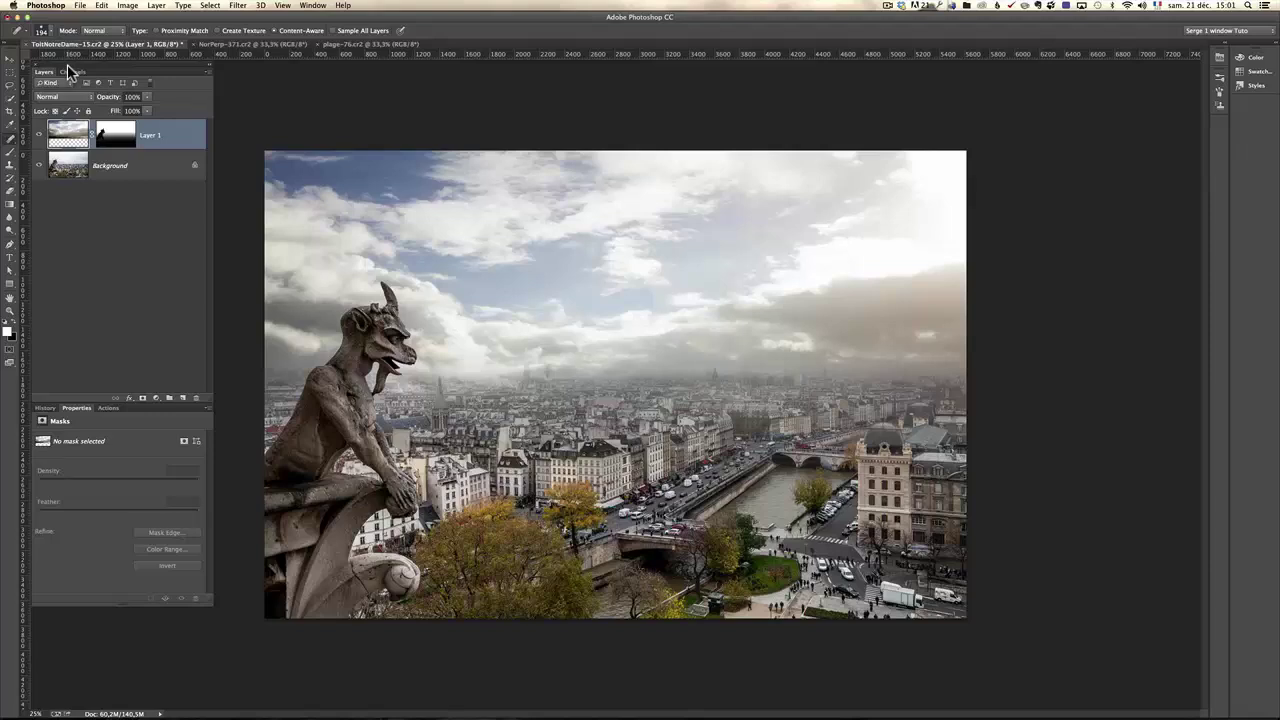
# Close the document ToitNotreDame-15.cr2 and save its changes
pyautogui.click(63, 130)
pyautogui.click(80, 6)
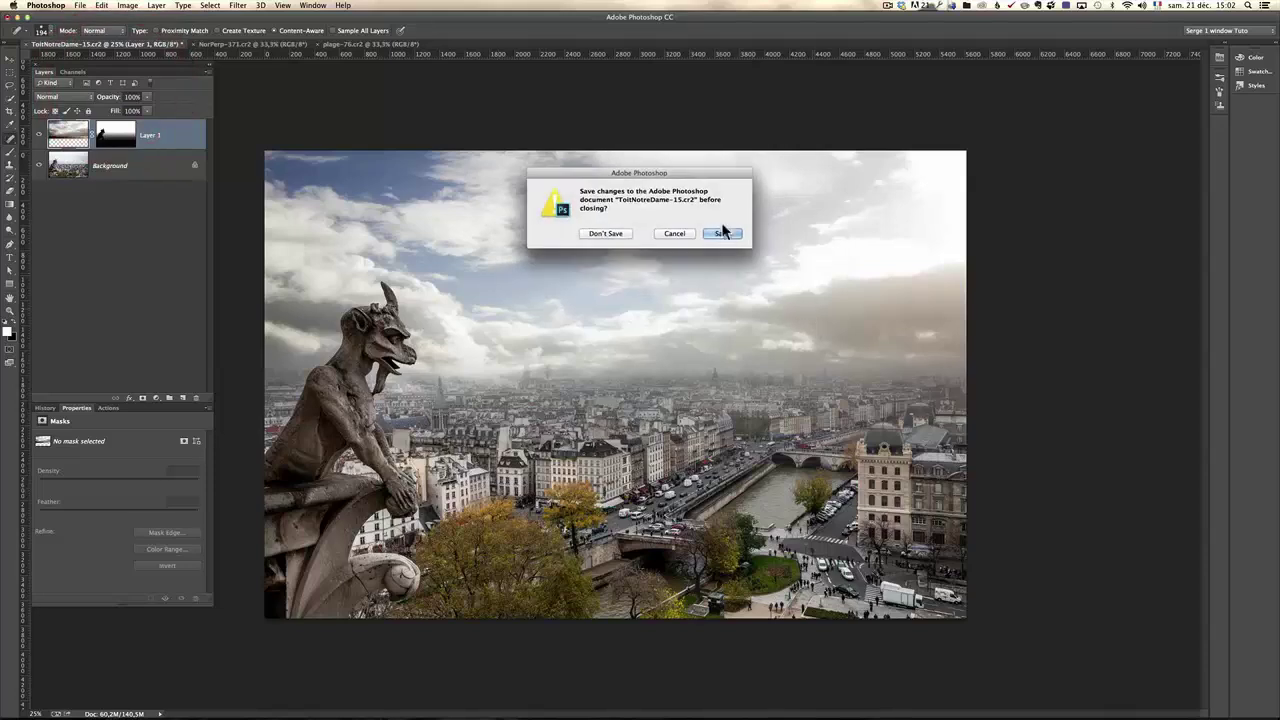
pyautogui.click(723, 231)
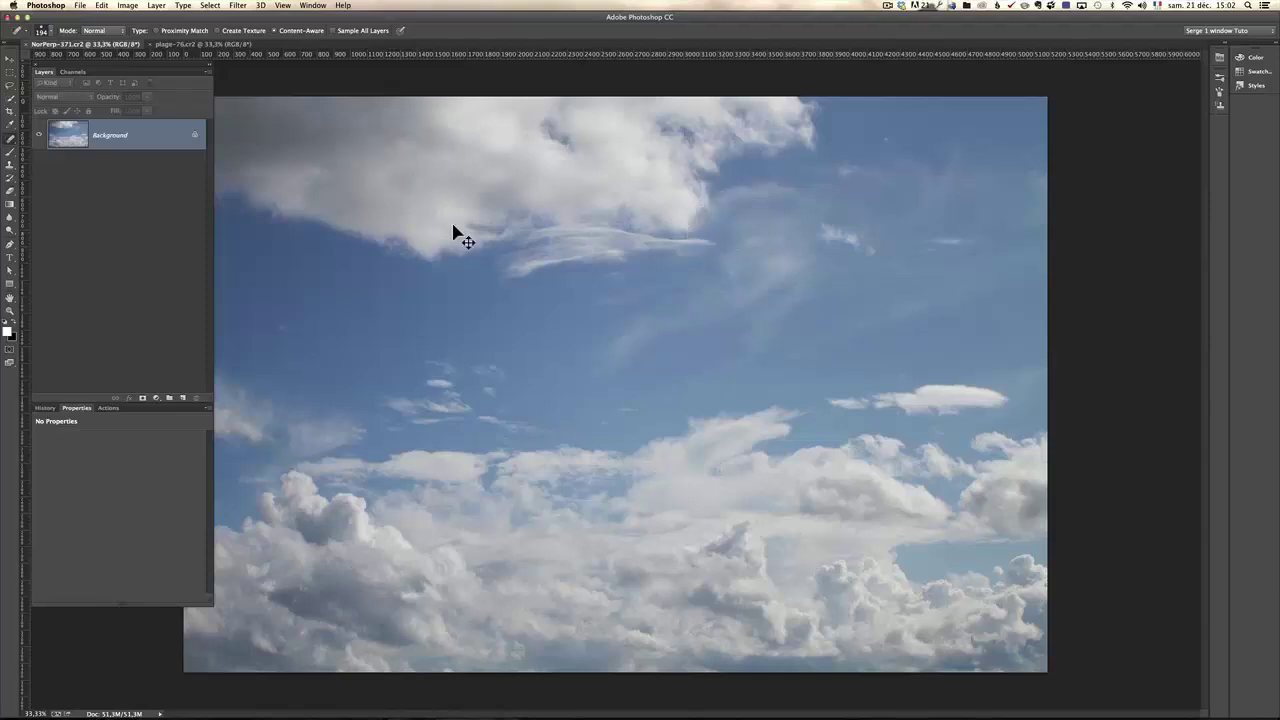
# Close the two remaining sky documents, NorPerp-371.cr2 and plage-76.cr2
pyautogui.press('super+w')
pyautogui.click(612, 232)
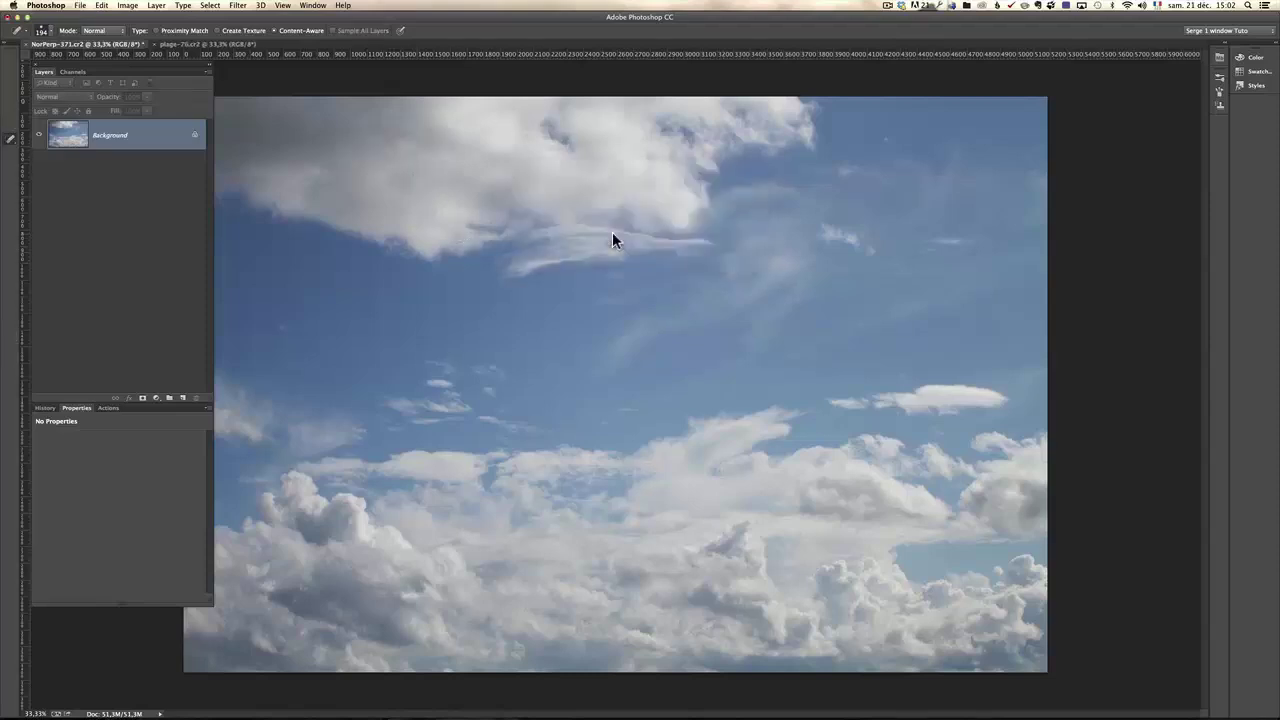
pyautogui.press('super+w')
pyautogui.click(598, 233)
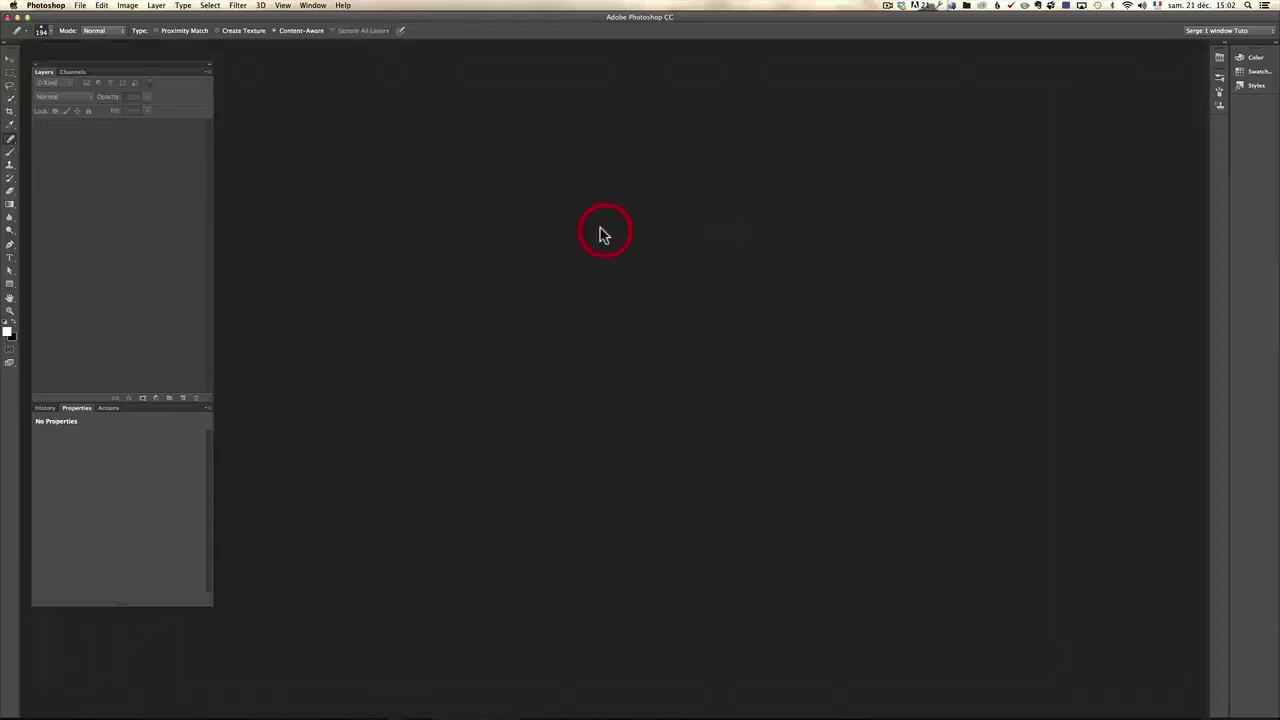
# Switch to Lightroom, open the Raw Files collection and go to the folder that contains ToitNotreDame-15.cr2
pyautogui.press('super+Tab')
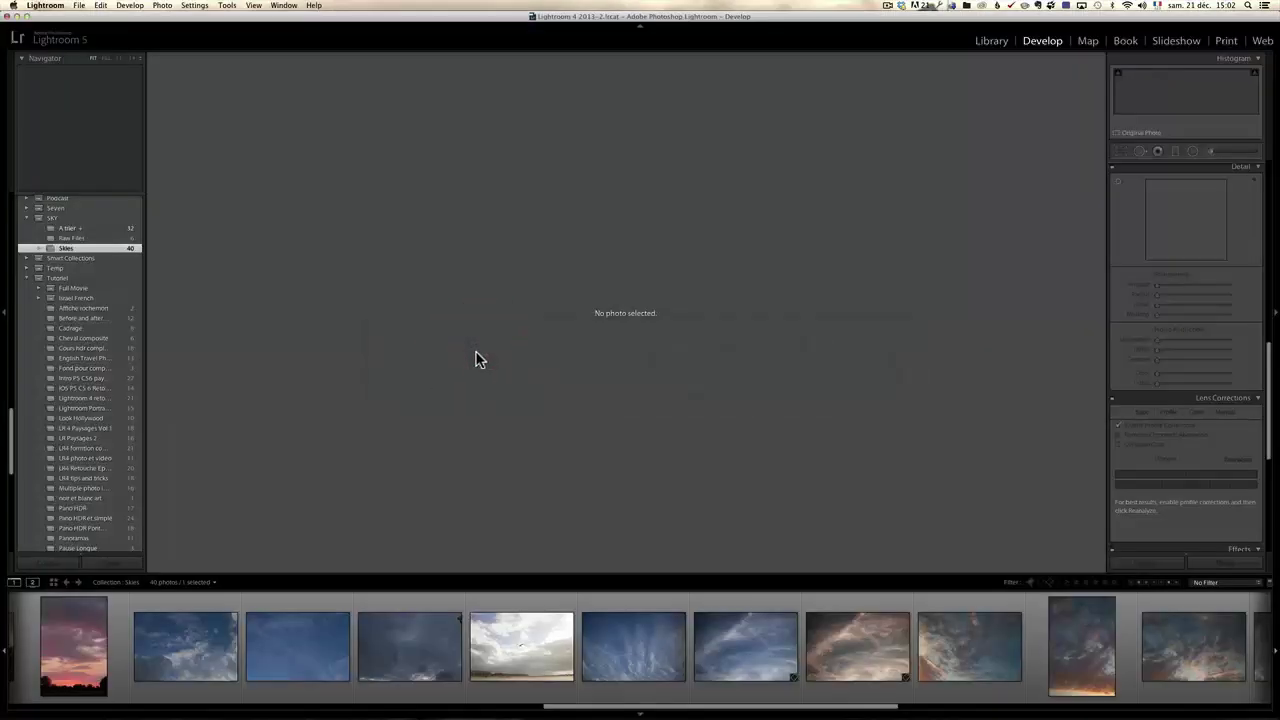
pyautogui.moveTo(620, 708); pyautogui.dragTo(477, 689)
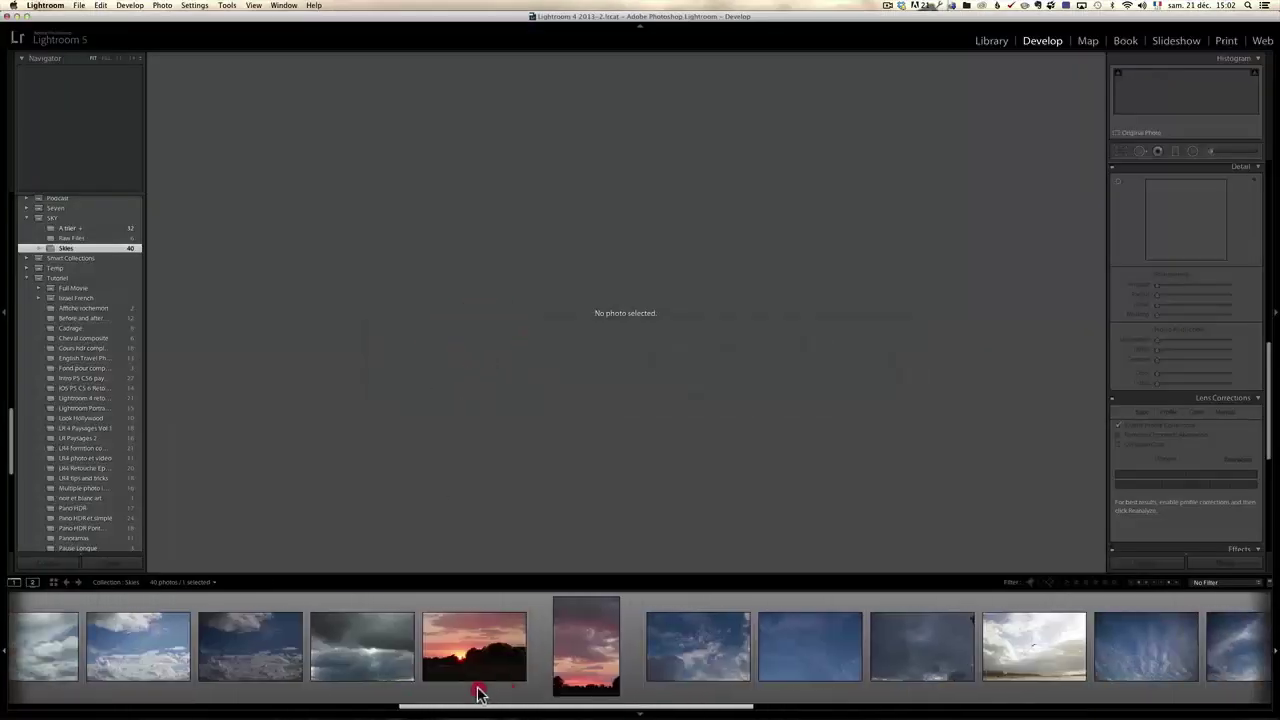
pyautogui.moveTo(10, 455); pyautogui.dragTo(13, 434)
pyautogui.click(98, 318)
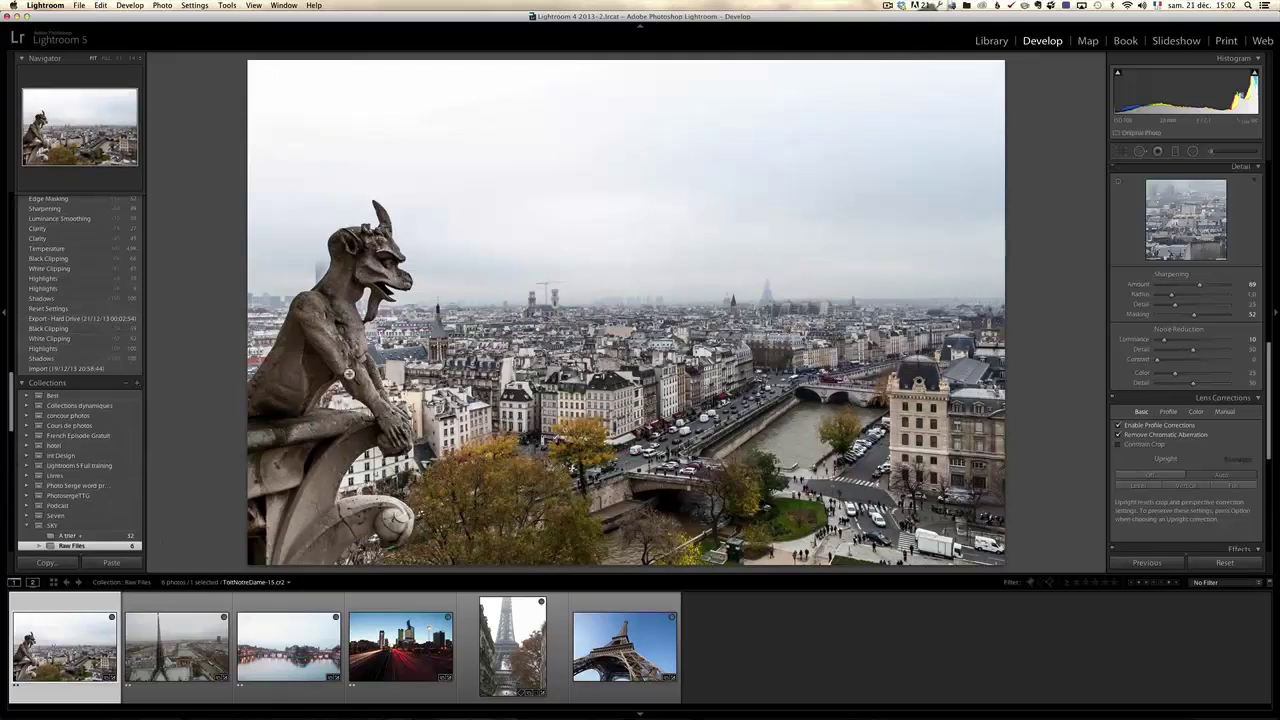
pyautogui.rightClick(72, 652)
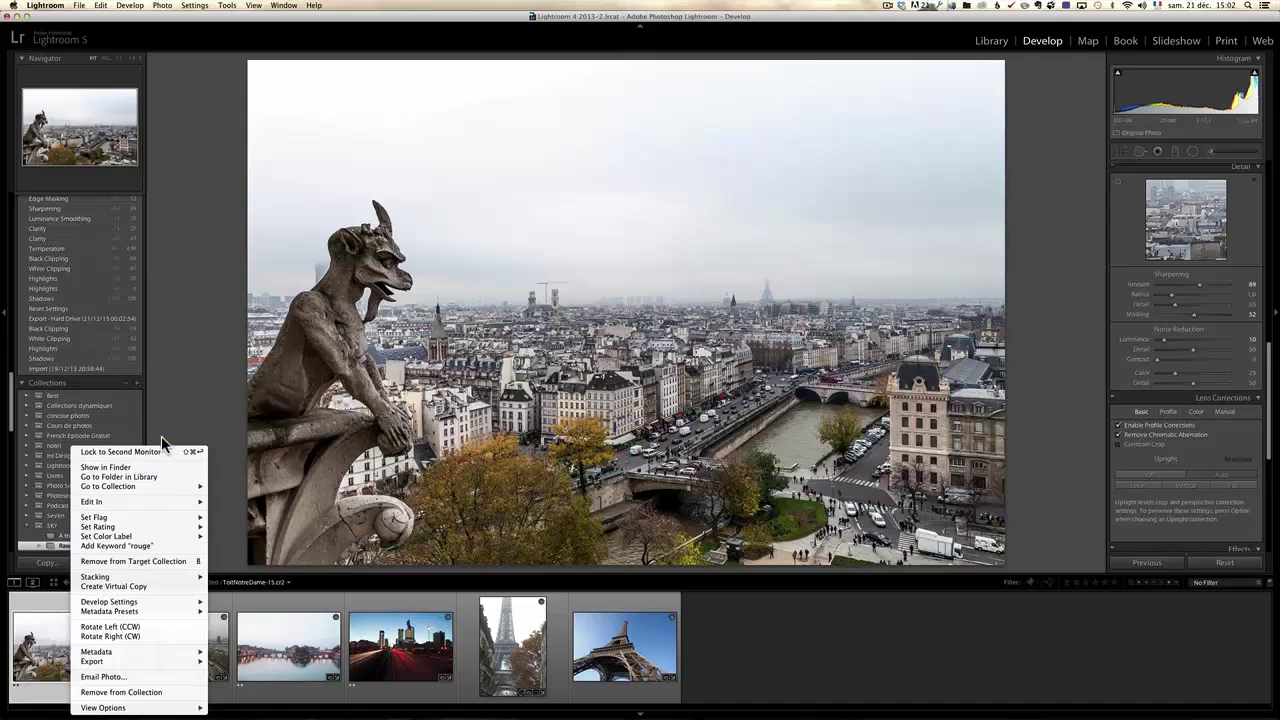
pyautogui.click(157, 477)
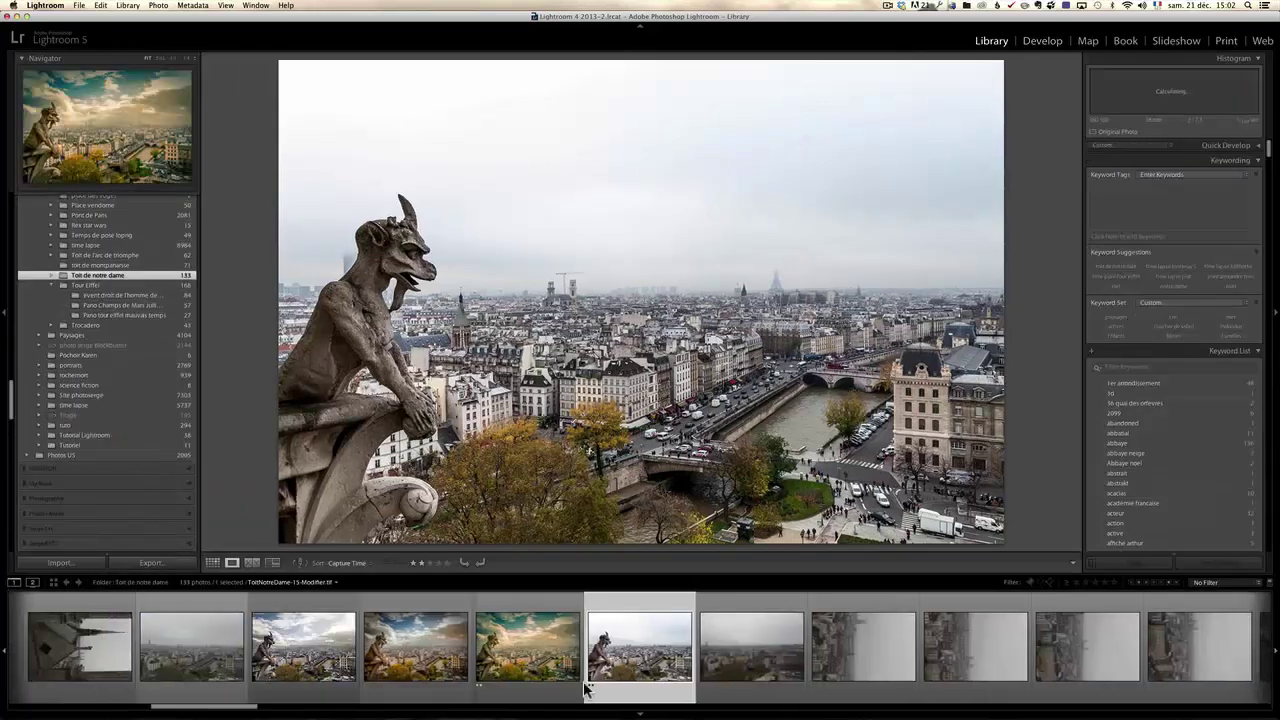
# Add ToitNotreDame-15-Modifier-2.tif to the Raw Files collection in the SKY set and open that collection
pyautogui.click(307, 643)
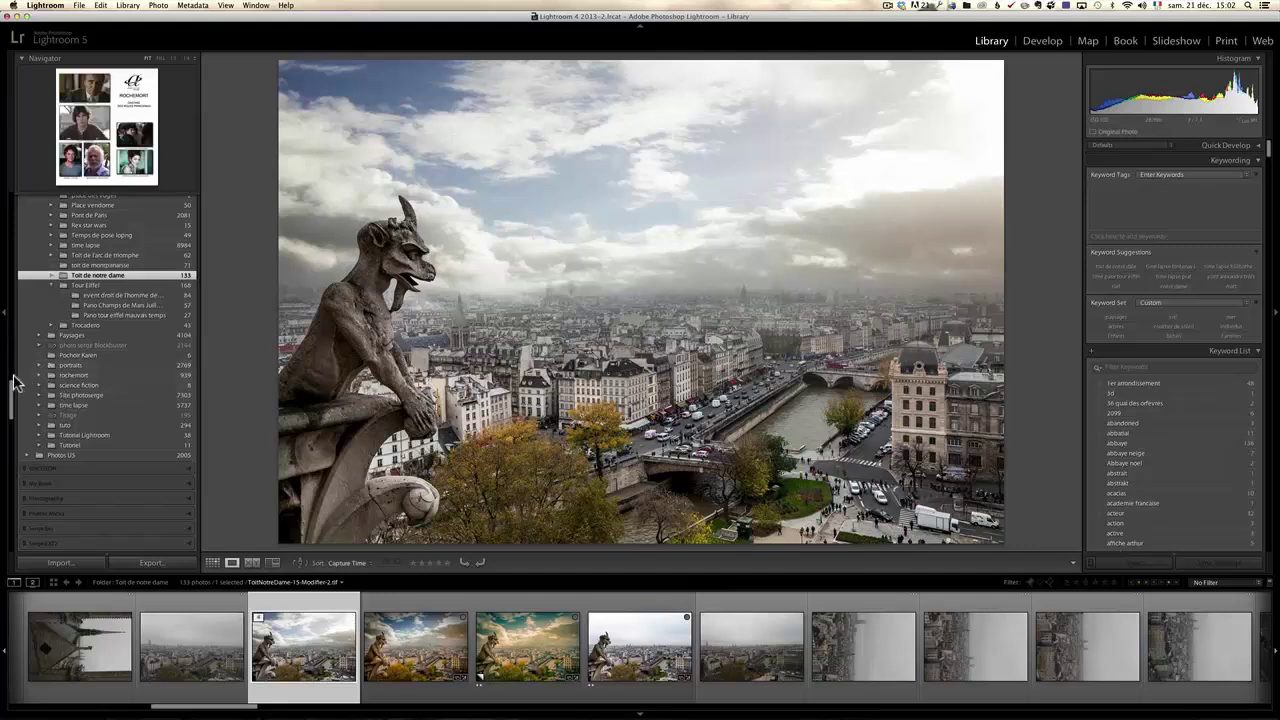
pyautogui.moveTo(10, 385); pyautogui.dragTo(22, 437)
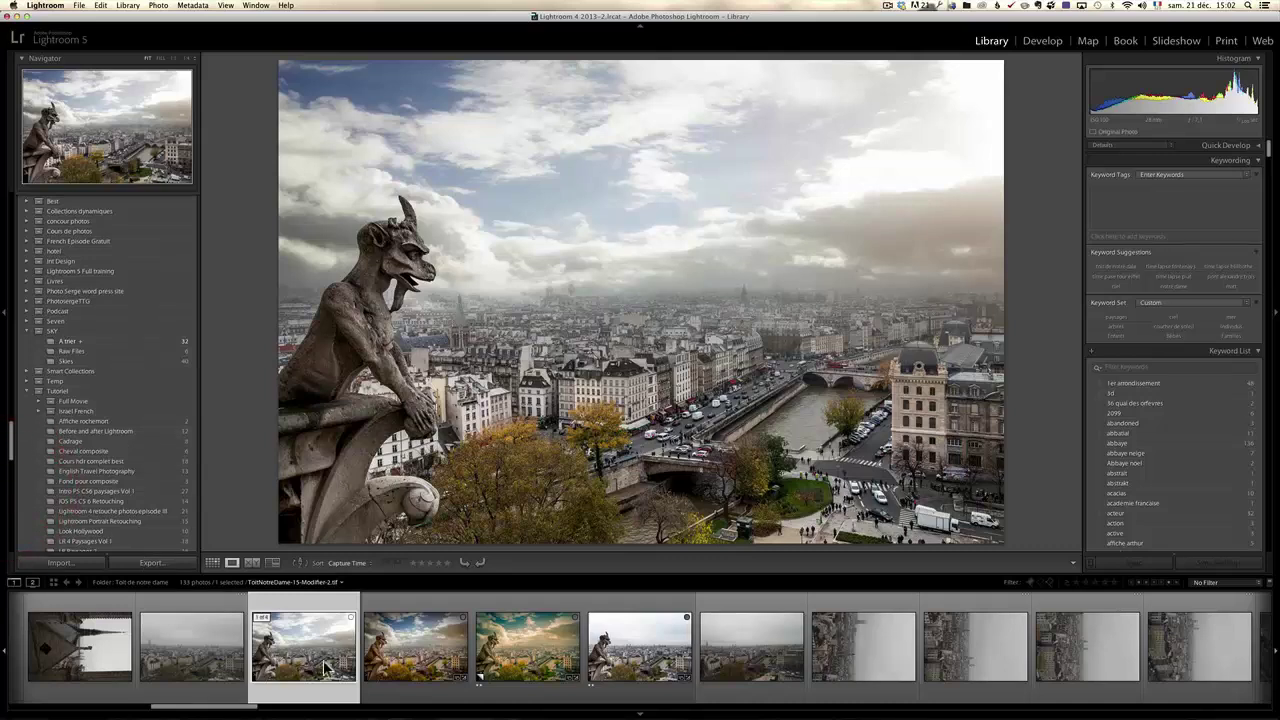
pyautogui.moveTo(320, 668); pyautogui.dragTo(175, 356)
pyautogui.click(176, 354)
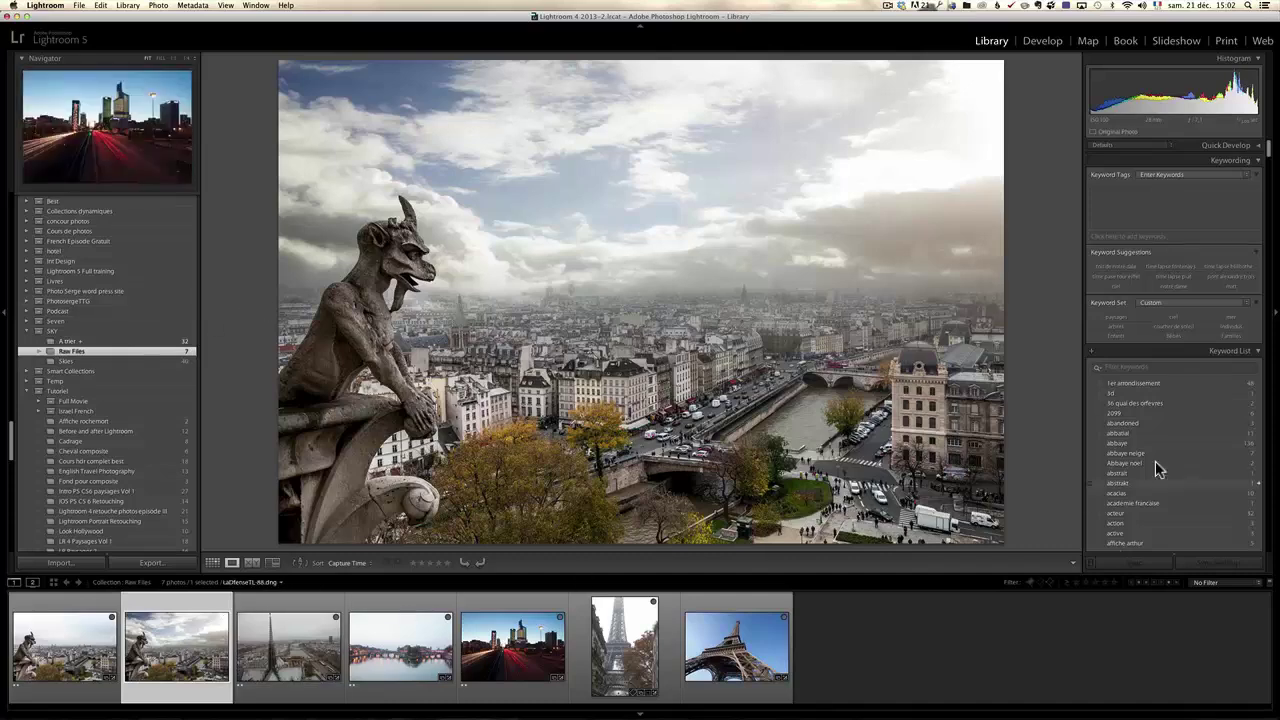
# Develop the composite TIFF with Highlights −36, Shadows +58, Whites +8 and Blacks −20
pyautogui.click(1041, 40)
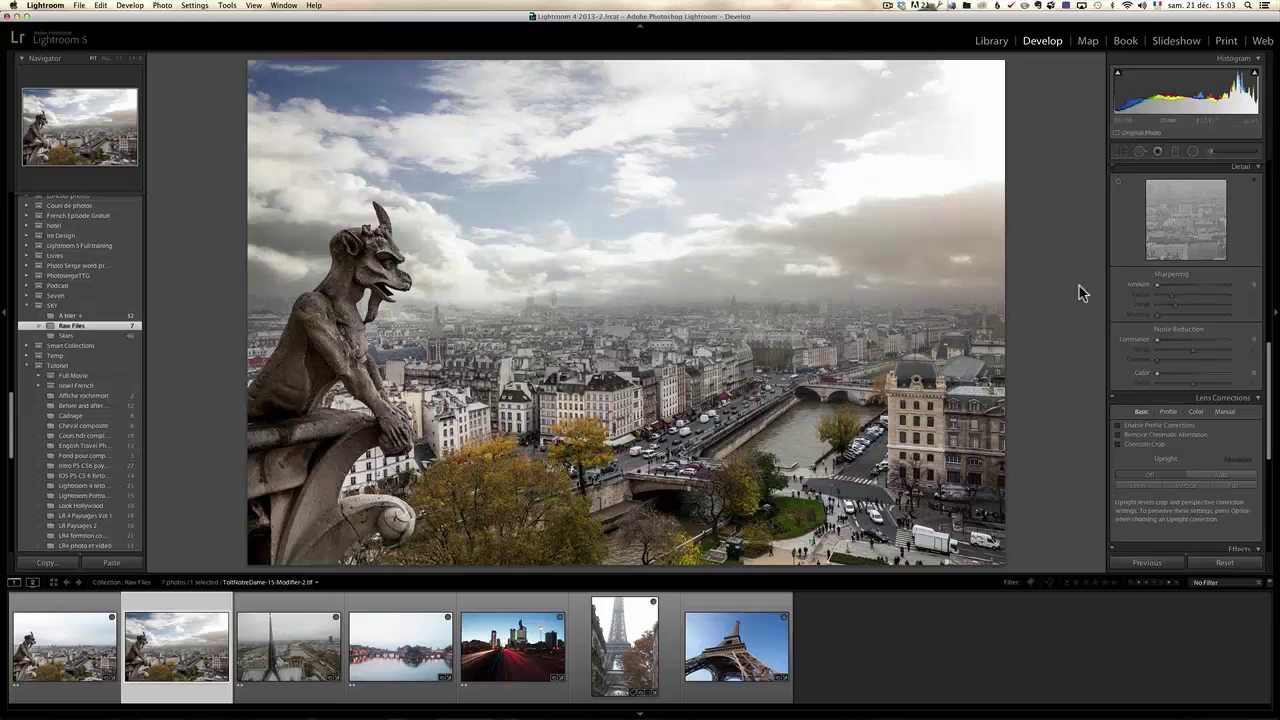
pyautogui.scroll(10, 1257, 337)
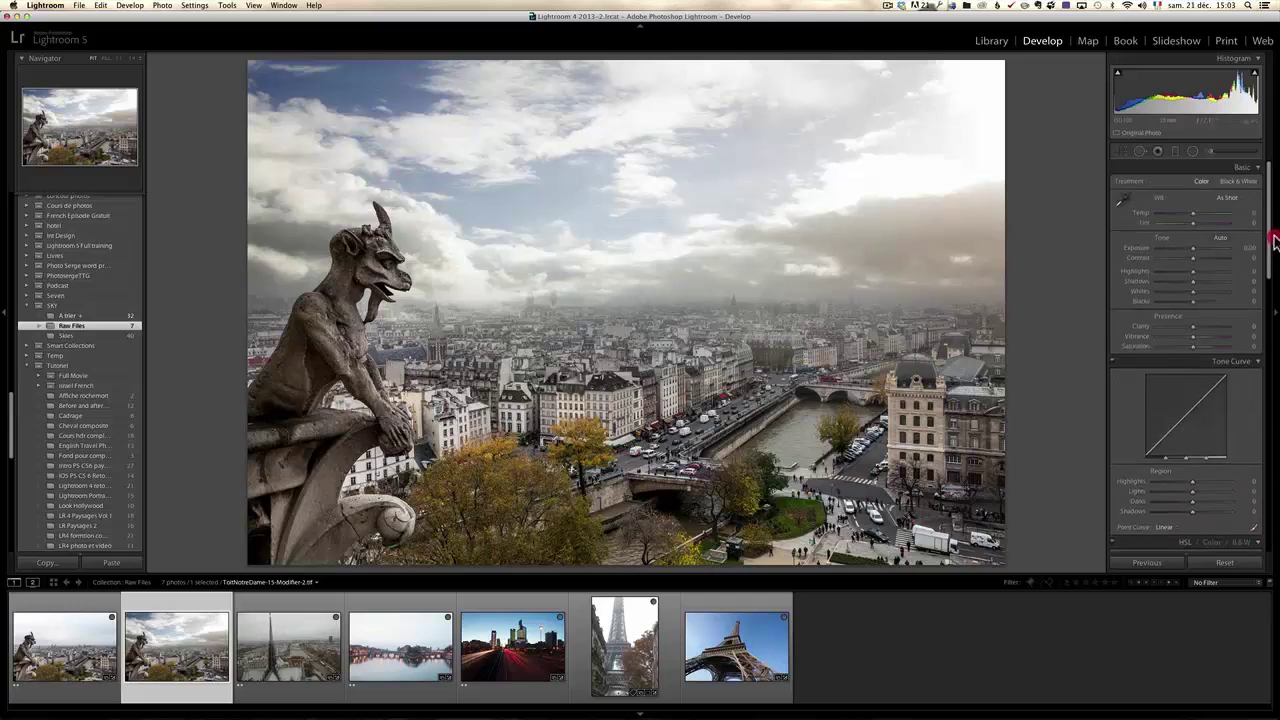
pyautogui.click(1240, 268)
pyautogui.moveTo(1196, 289); pyautogui.dragTo(1174, 275)
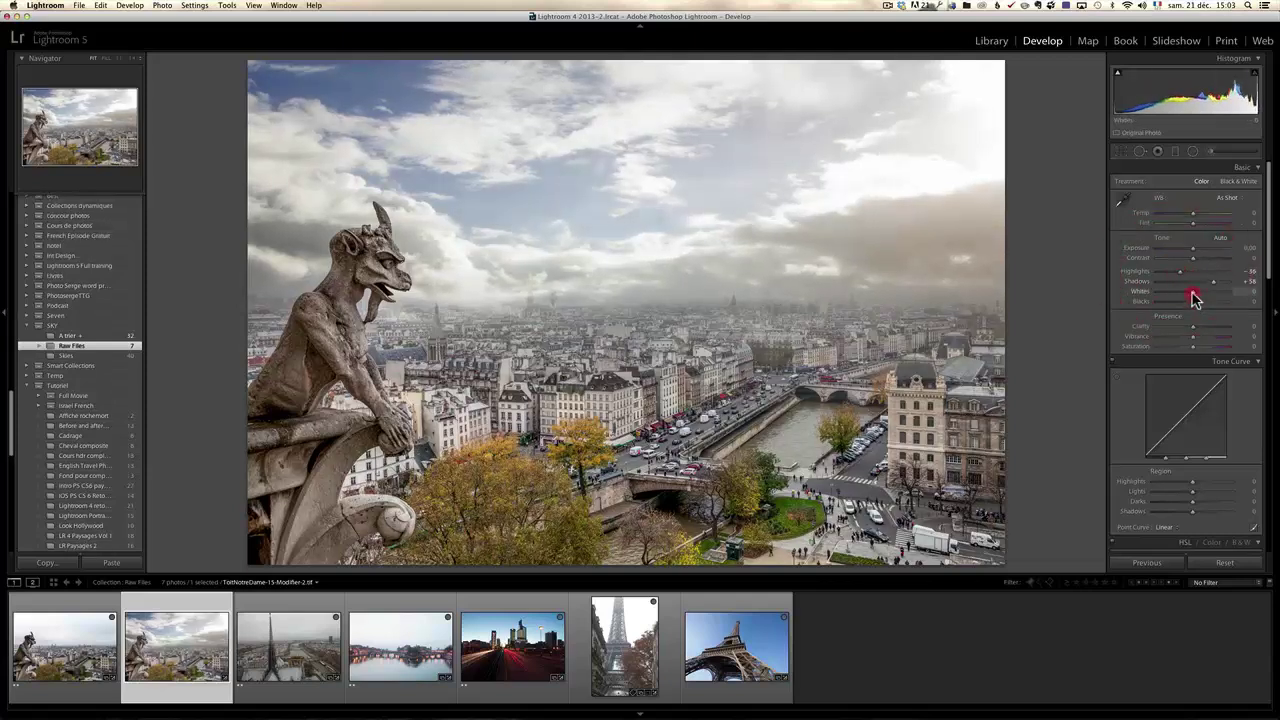
pyautogui.moveTo(1193, 293); pyautogui.dragTo(1185, 306)
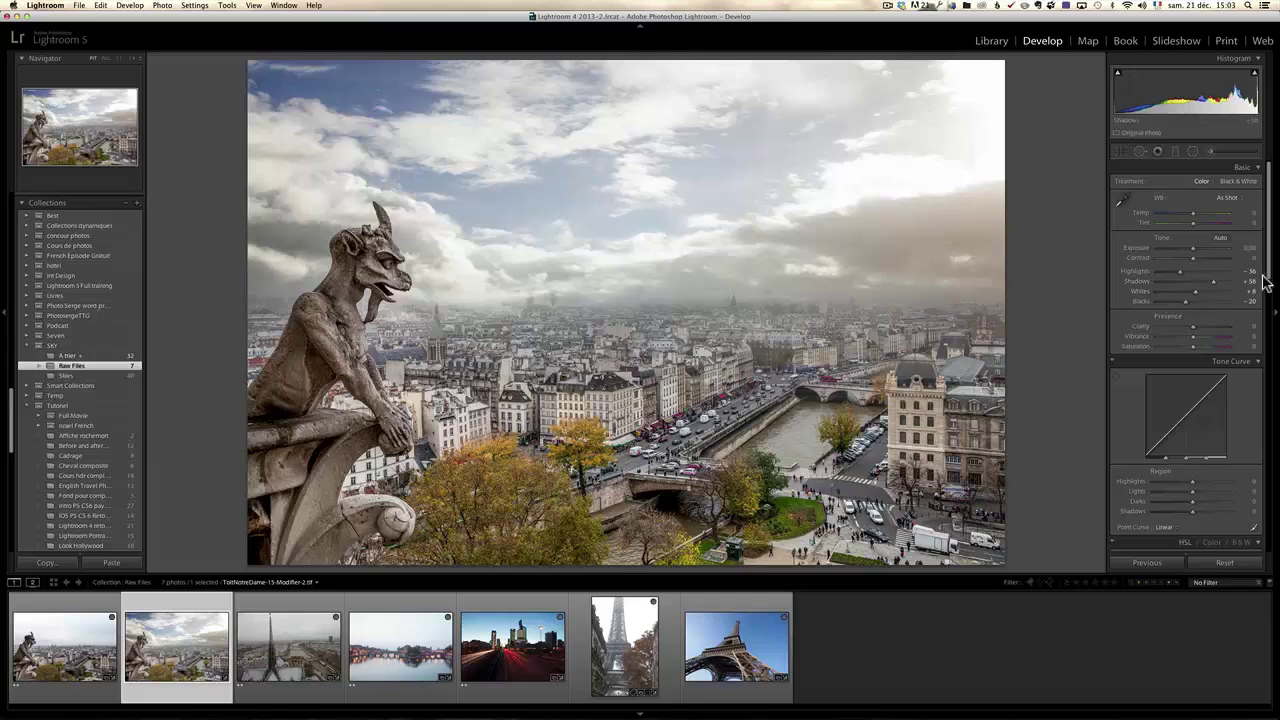
# Split-tone the composite with highlights at hue 42, saturation 27 and shadows at hue 245, saturation 29
pyautogui.moveTo(1270, 278); pyautogui.dragTo(1273, 400)
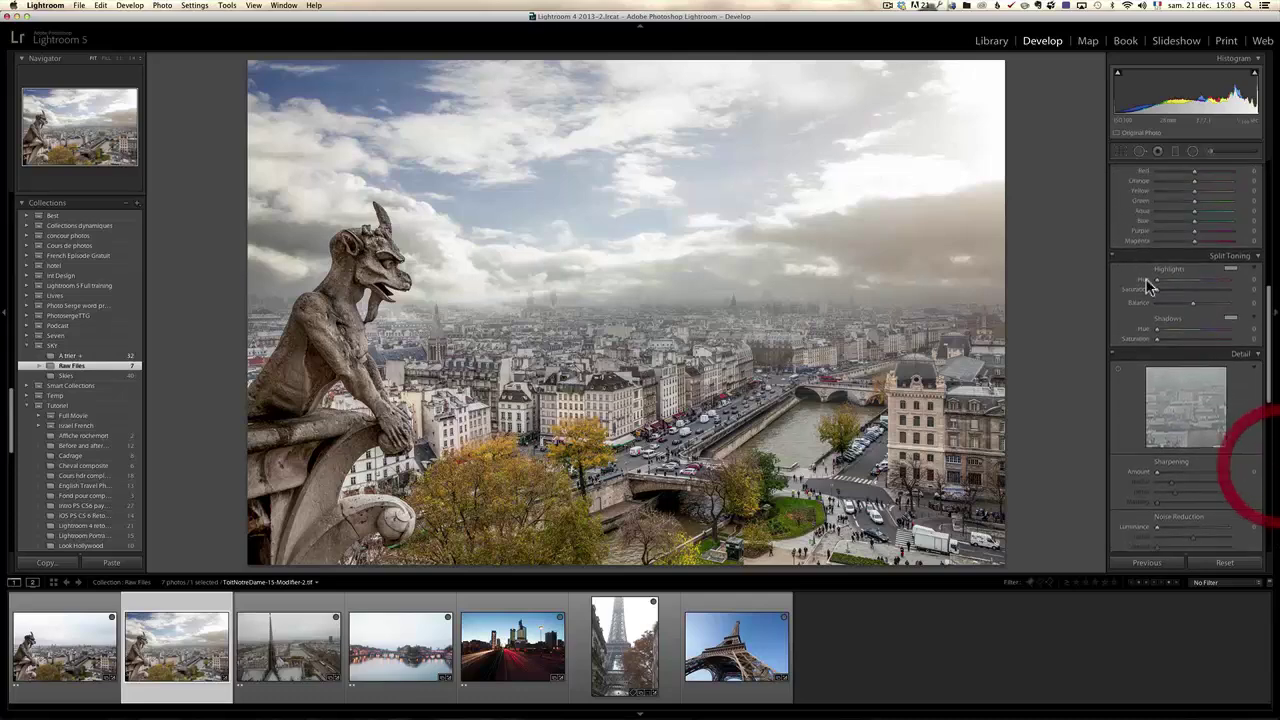
pyautogui.click(1230, 319)
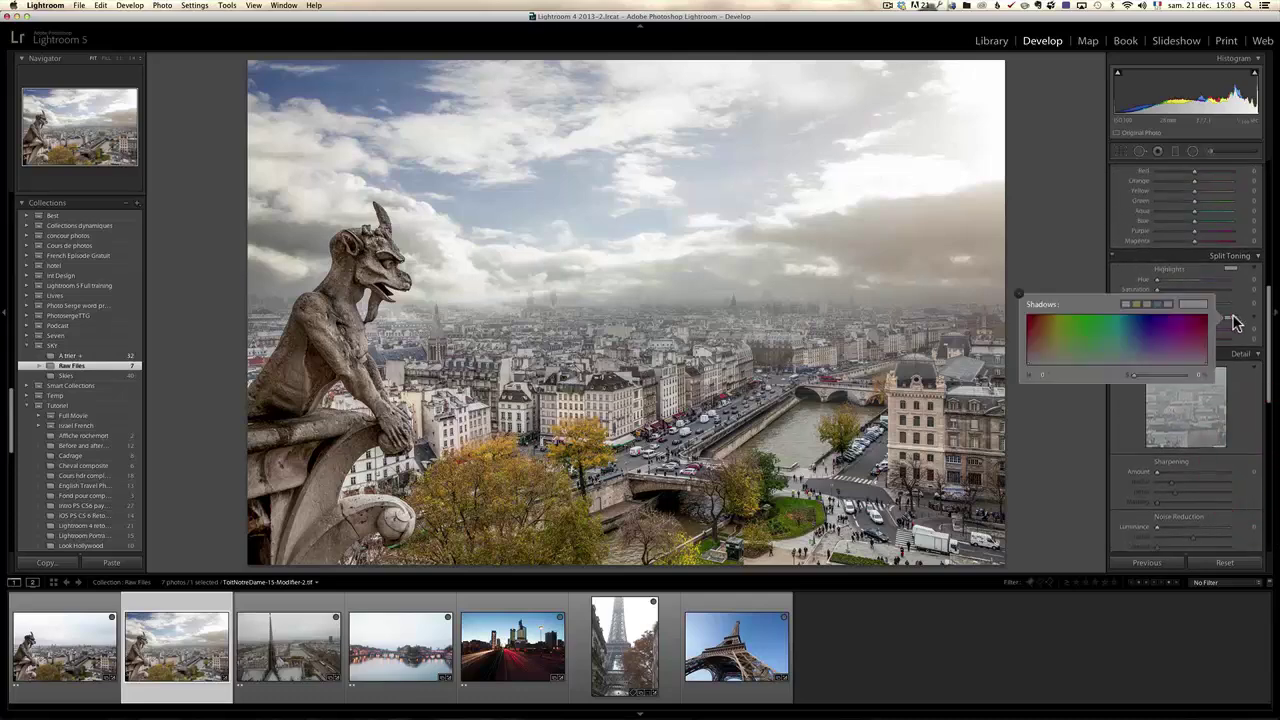
pyautogui.click(1150, 318)
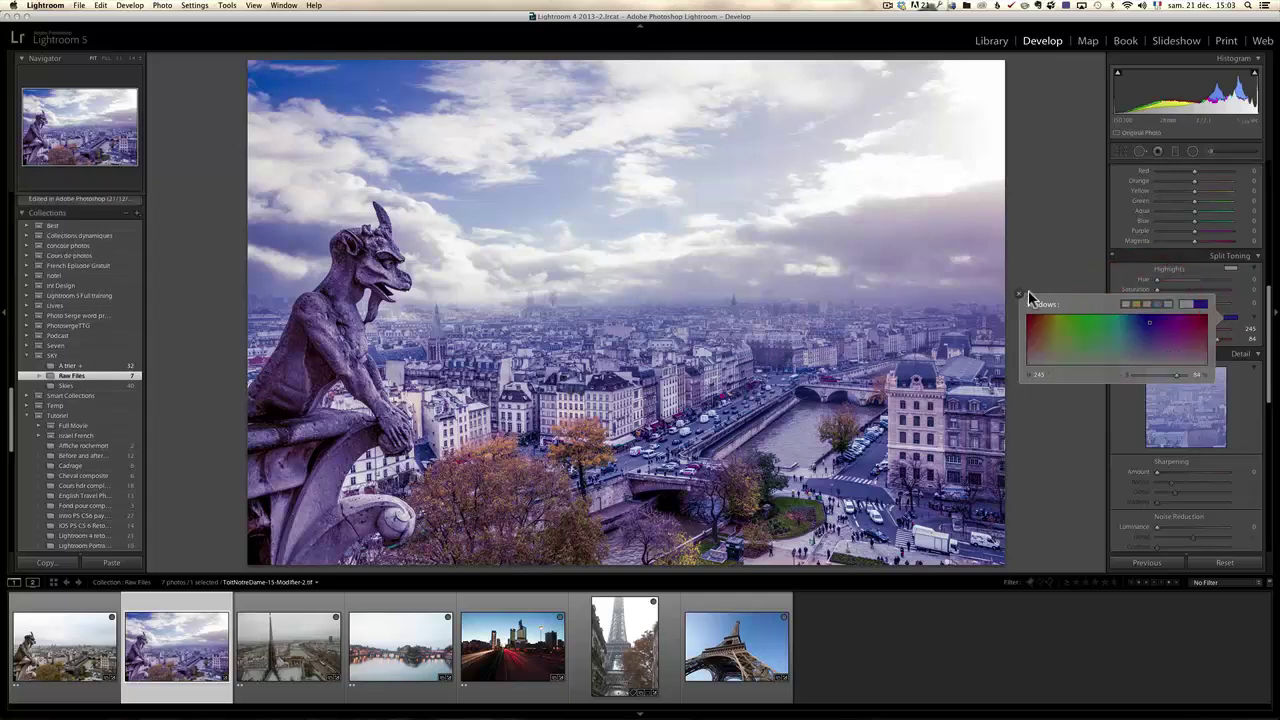
pyautogui.click(1231, 270)
pyautogui.moveTo(1080, 266); pyautogui.dragTo(1048, 276)
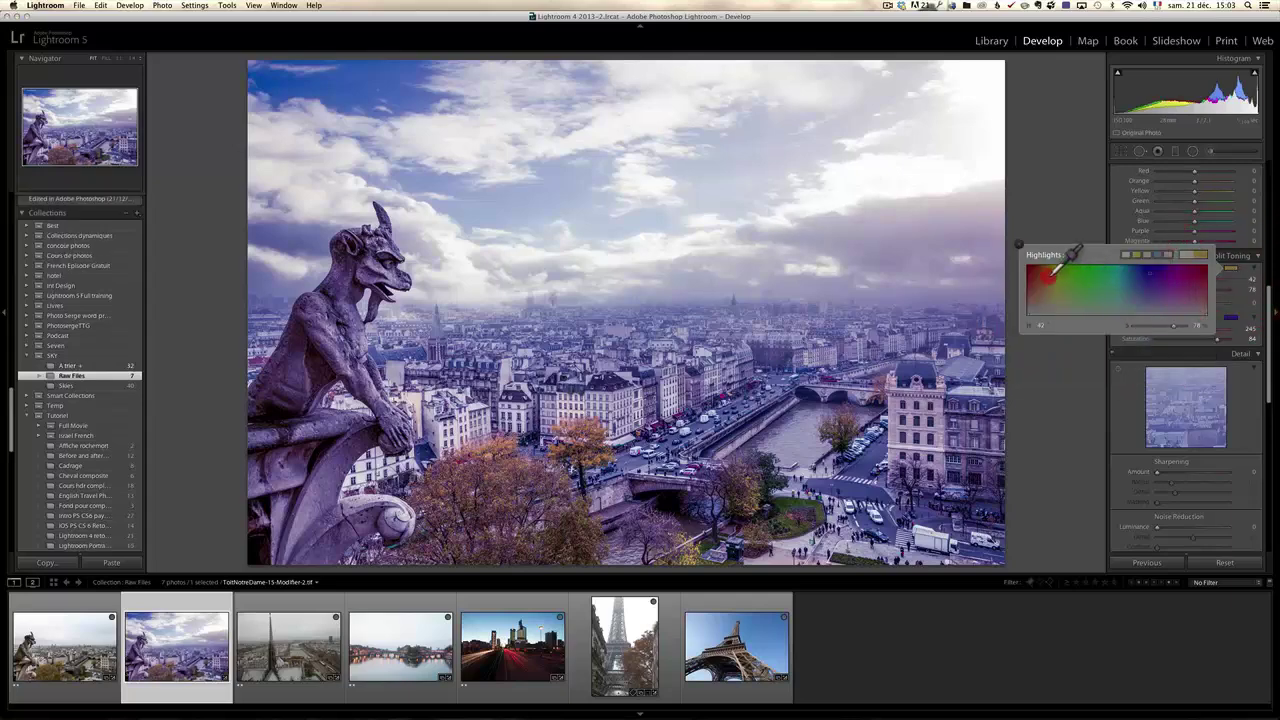
pyautogui.click(1052, 272)
pyautogui.click(1017, 246)
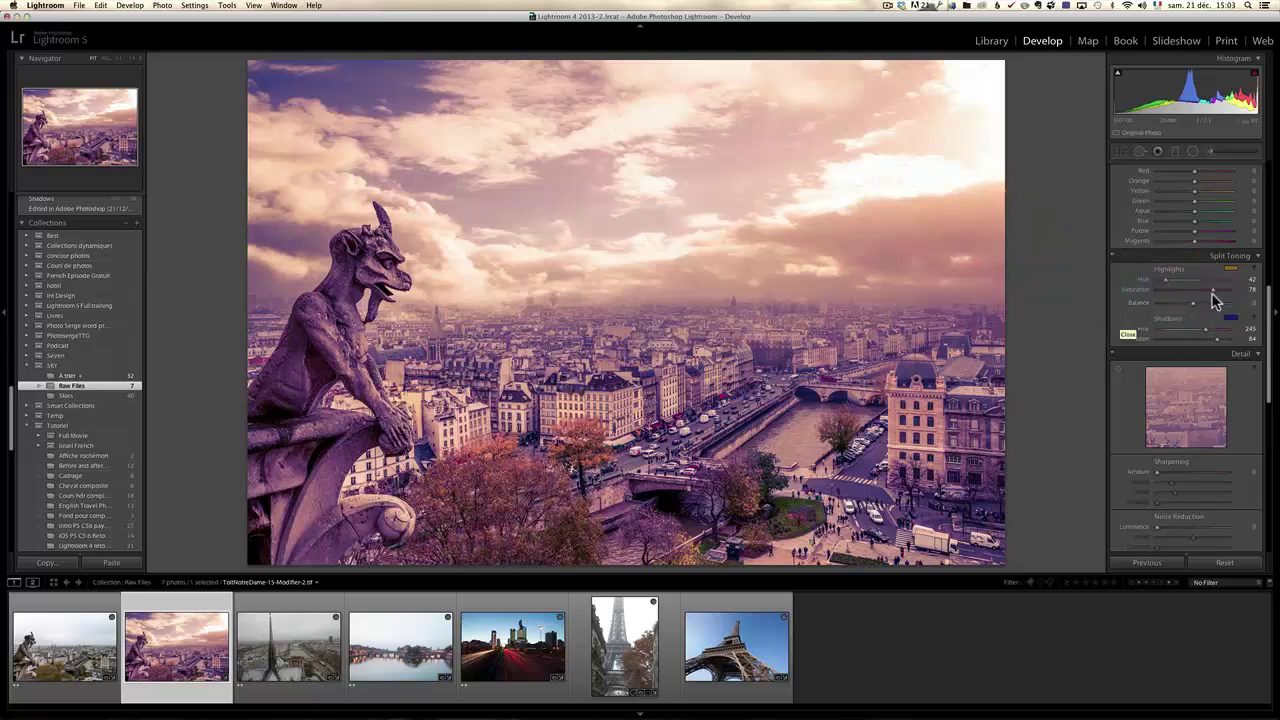
pyautogui.moveTo(1218, 345); pyautogui.dragTo(1180, 346)
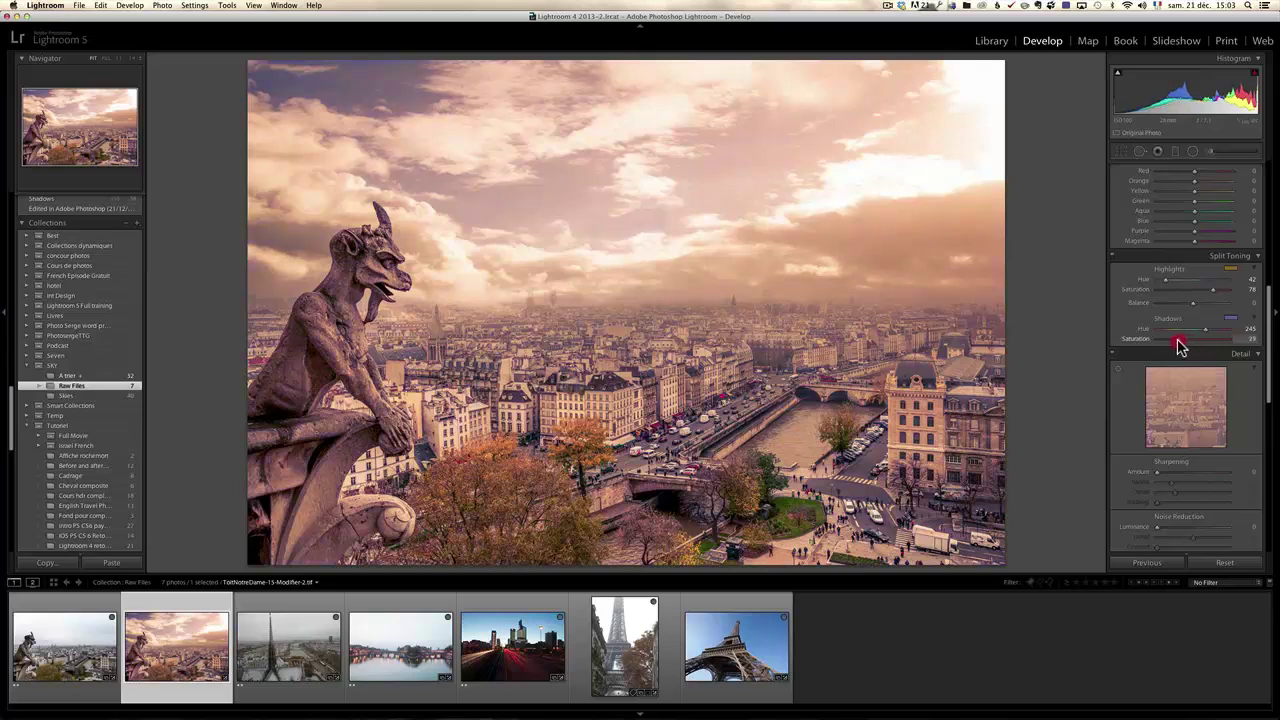
pyautogui.moveTo(1213, 291); pyautogui.dragTo(1178, 296)
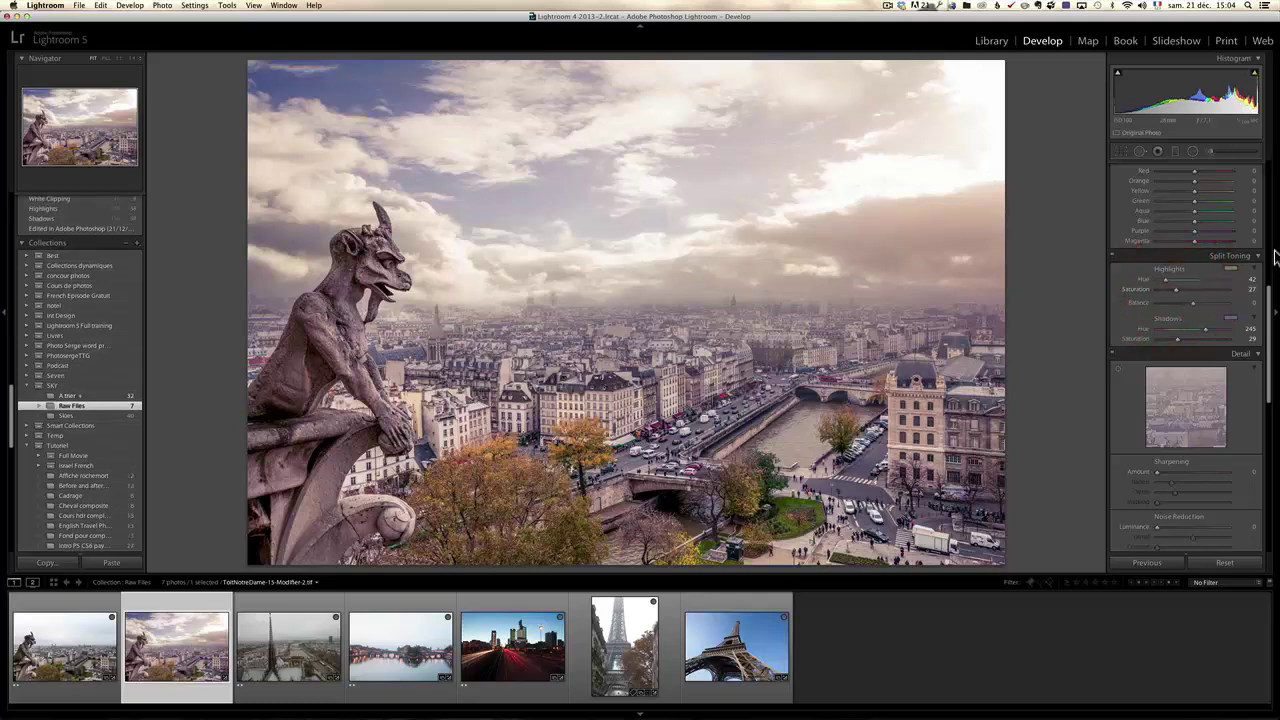
# Darken the composite with Exposure −0.45 and a post-crop vignette amount of about −41
pyautogui.scroll(10, 1270, 285)
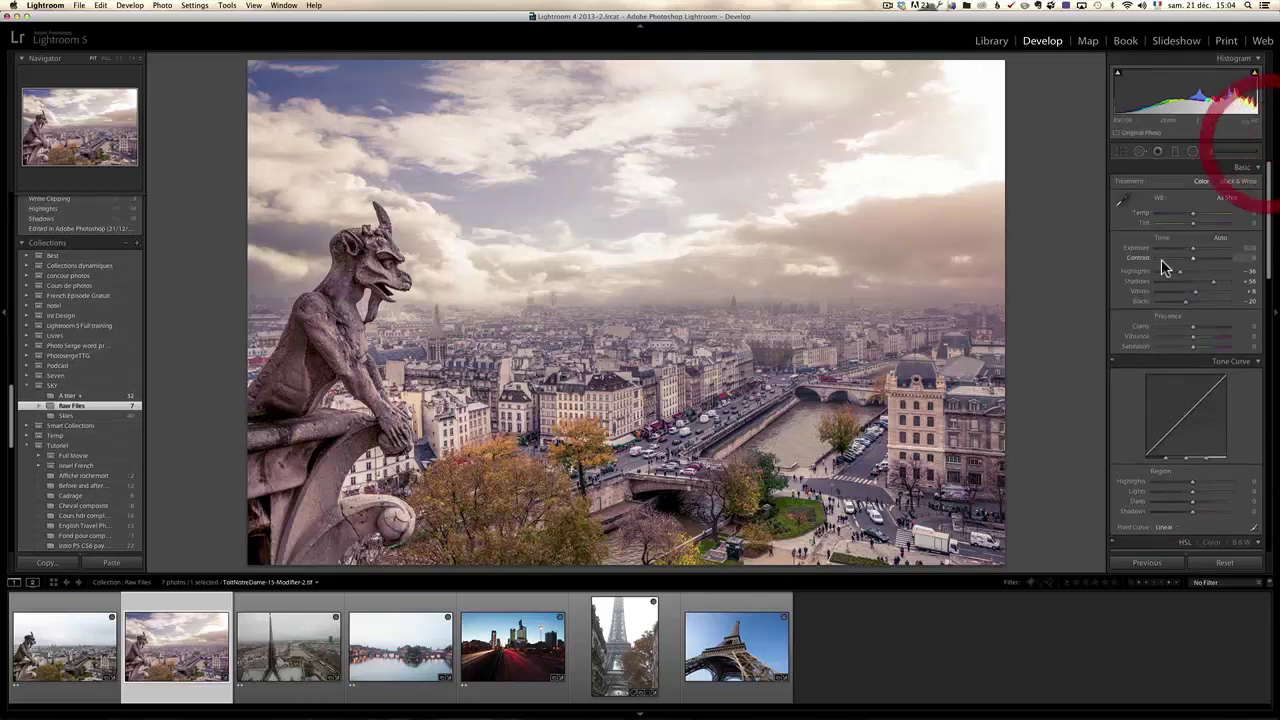
pyautogui.moveTo(1195, 250); pyautogui.dragTo(1272, 555)
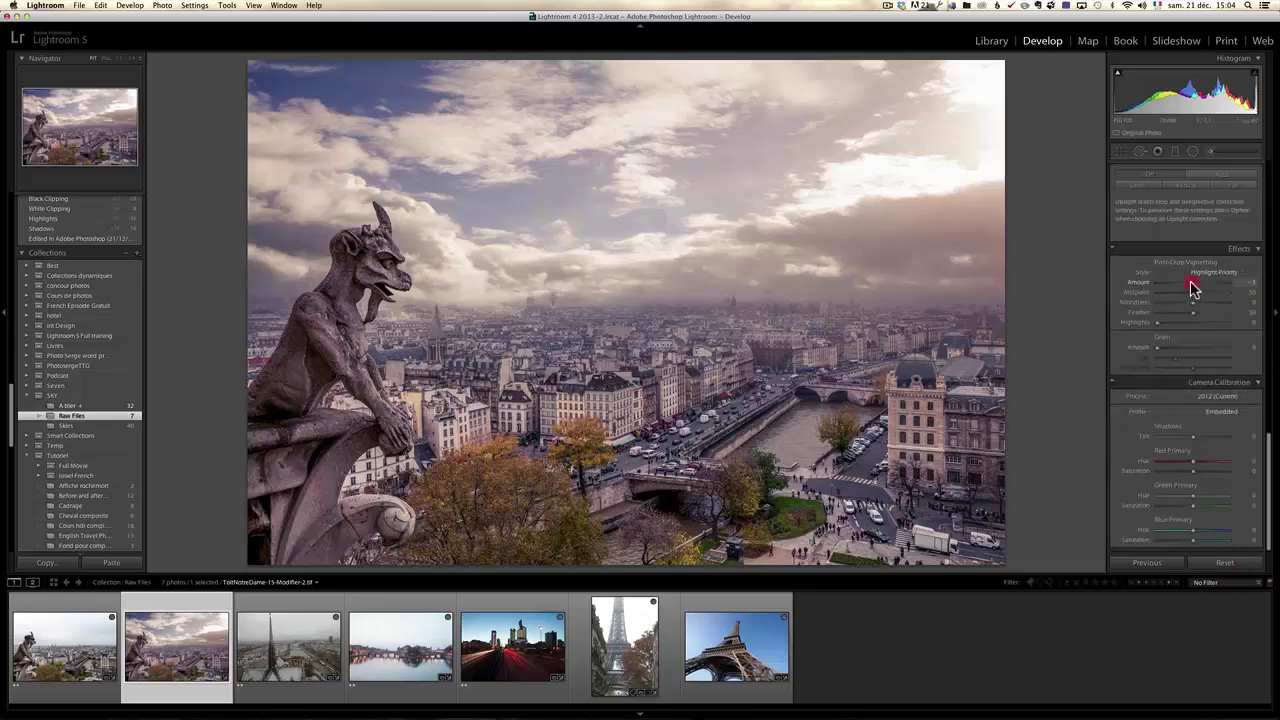
pyautogui.moveTo(1193, 282); pyautogui.dragTo(1180, 288)
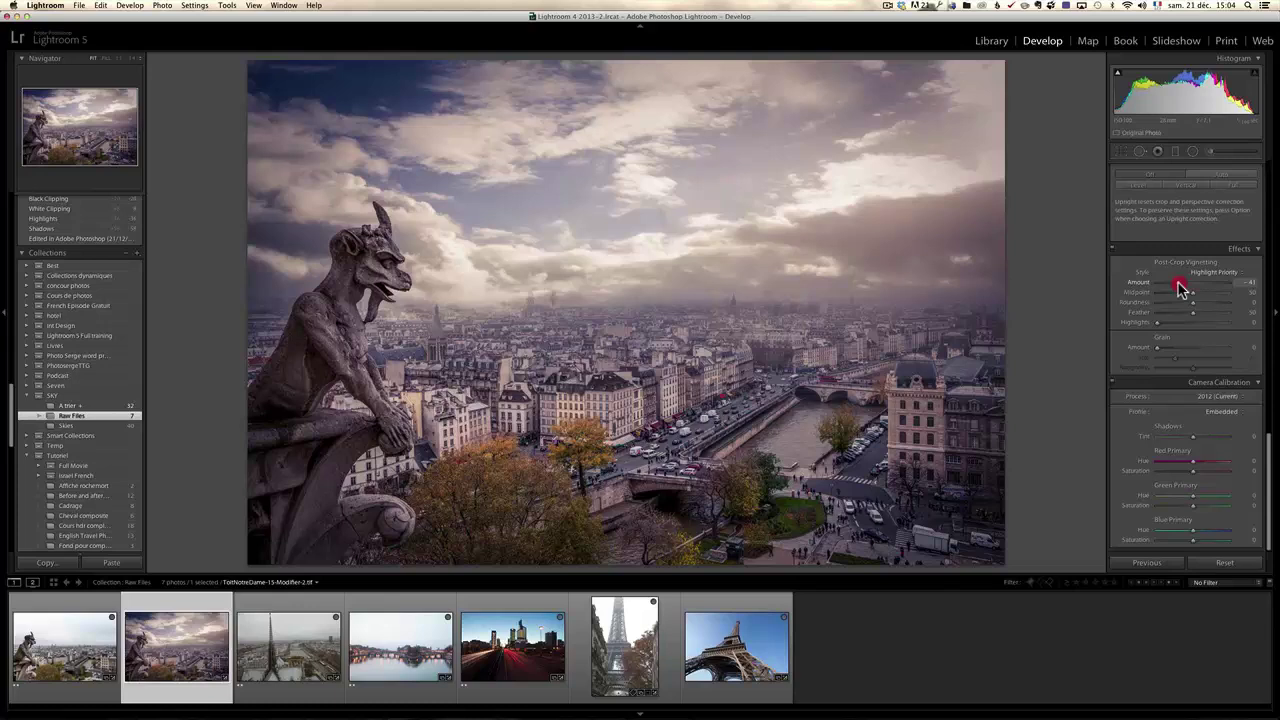
# Fine-tune the basic adjustments with Clarity +20, Exposure −0.25 and Temp +10
pyautogui.click(1267, 241)
pyautogui.moveTo(1267, 241); pyautogui.dragTo(1264, 186)
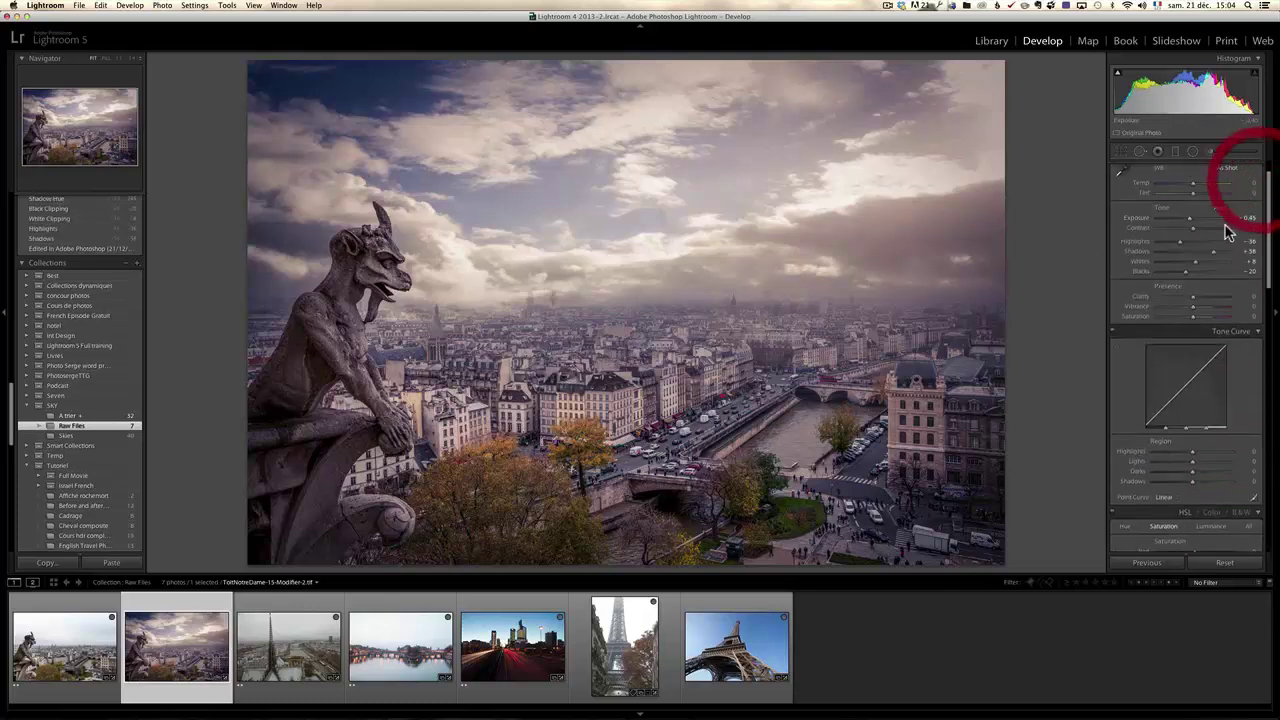
pyautogui.click(1207, 302)
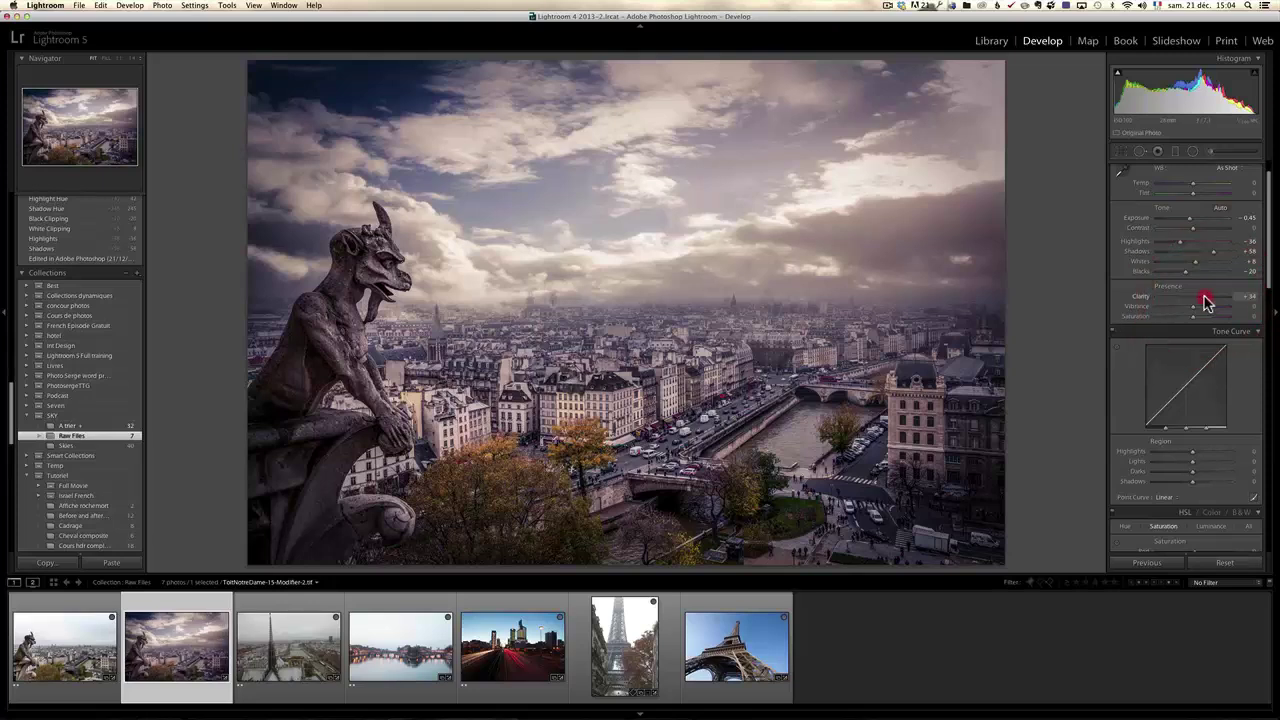
pyautogui.moveTo(1203, 302); pyautogui.dragTo(1200, 302)
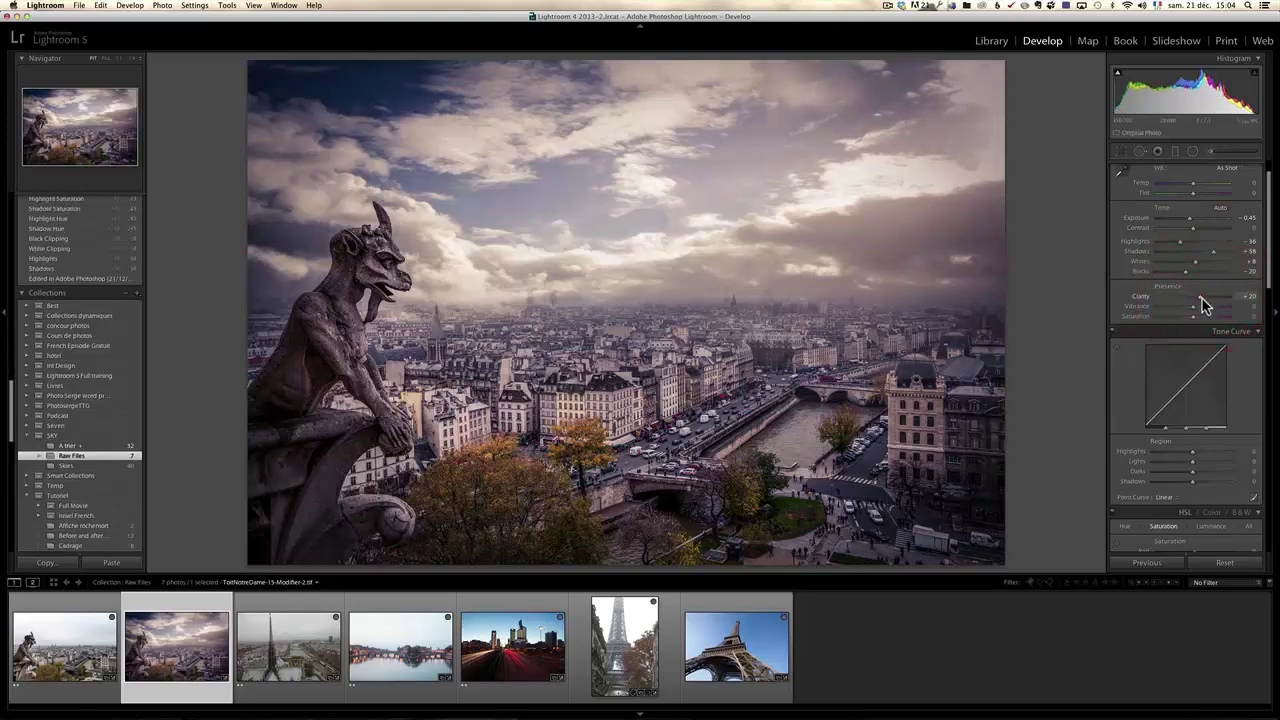
pyautogui.moveTo(1190, 221); pyautogui.dragTo(1190, 219)
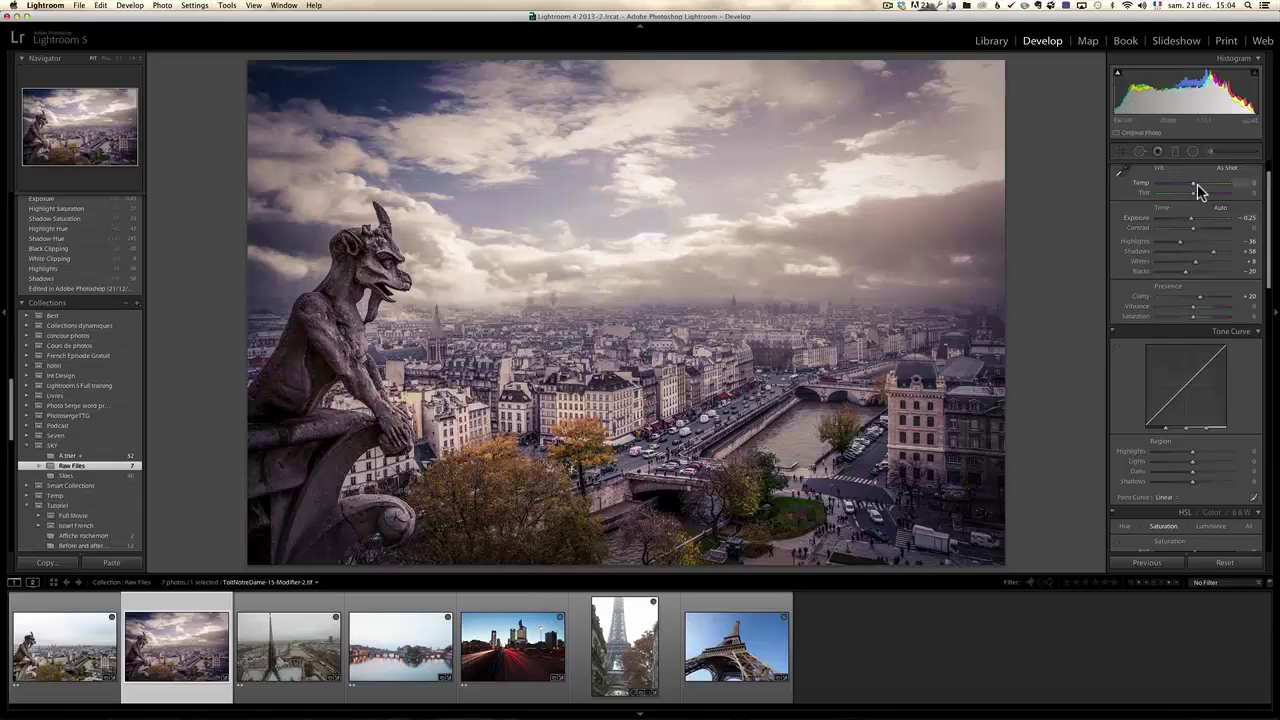
pyautogui.moveTo(1195, 192); pyautogui.dragTo(1197, 190)
# Change the split-toning shadow color to hue 225 with saturation 48
pyautogui.moveTo(1271, 208); pyautogui.dragTo(1276, 303)
pyautogui.click(1237, 335)
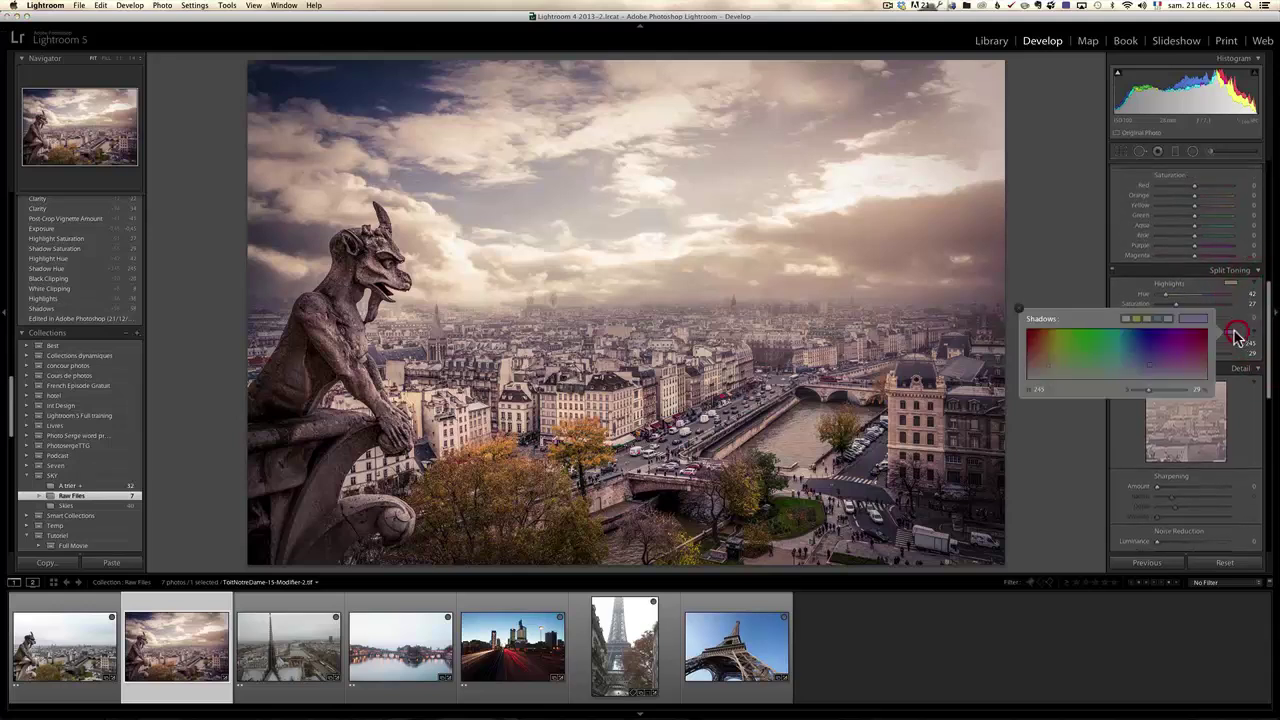
pyautogui.click(1140, 351)
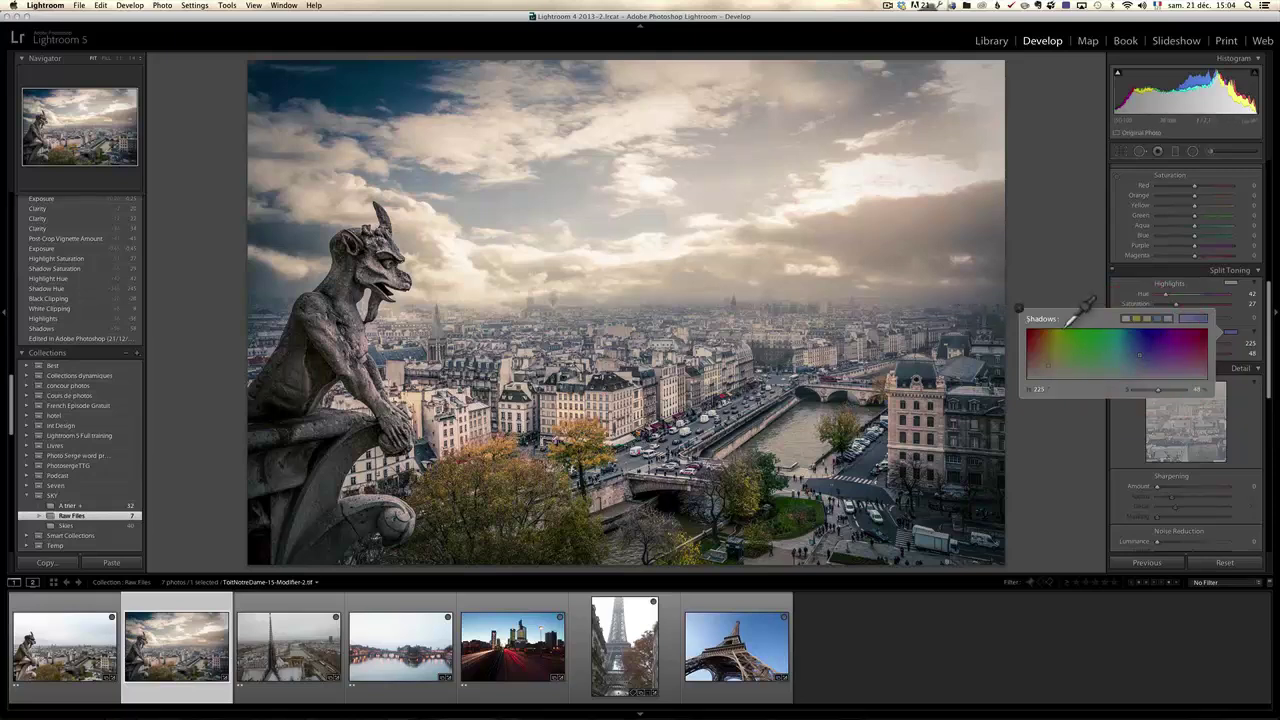
pyautogui.click(1018, 309)
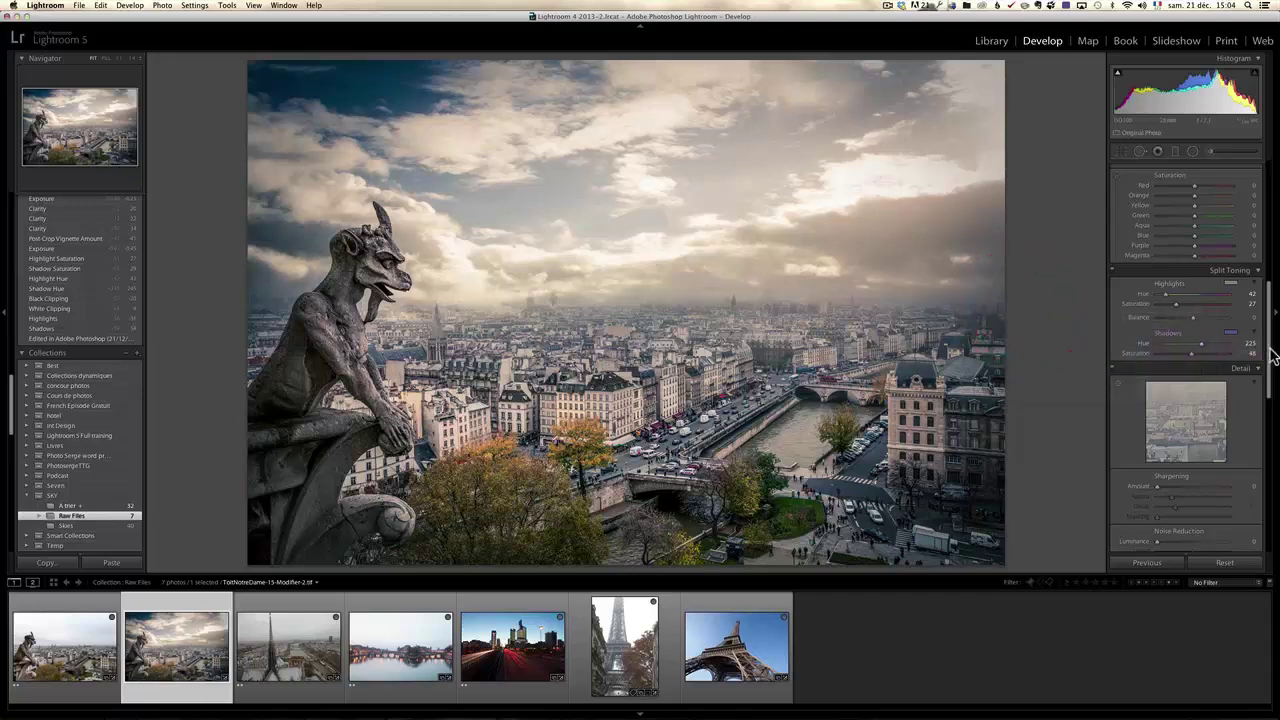
# Reset the develop settings of the original ToitNotreDame-15.cr2 to its unedited state
pyautogui.moveTo(1270, 300); pyautogui.dragTo(1276, 165)
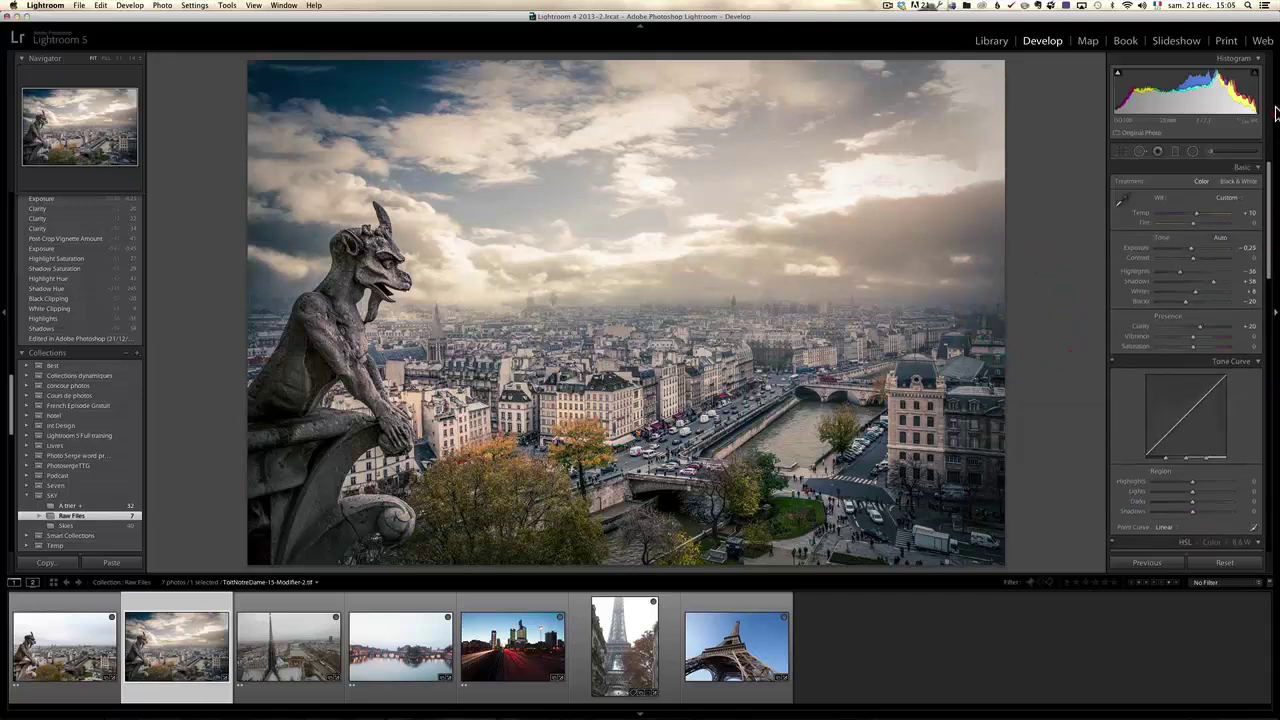
pyautogui.click(72, 645)
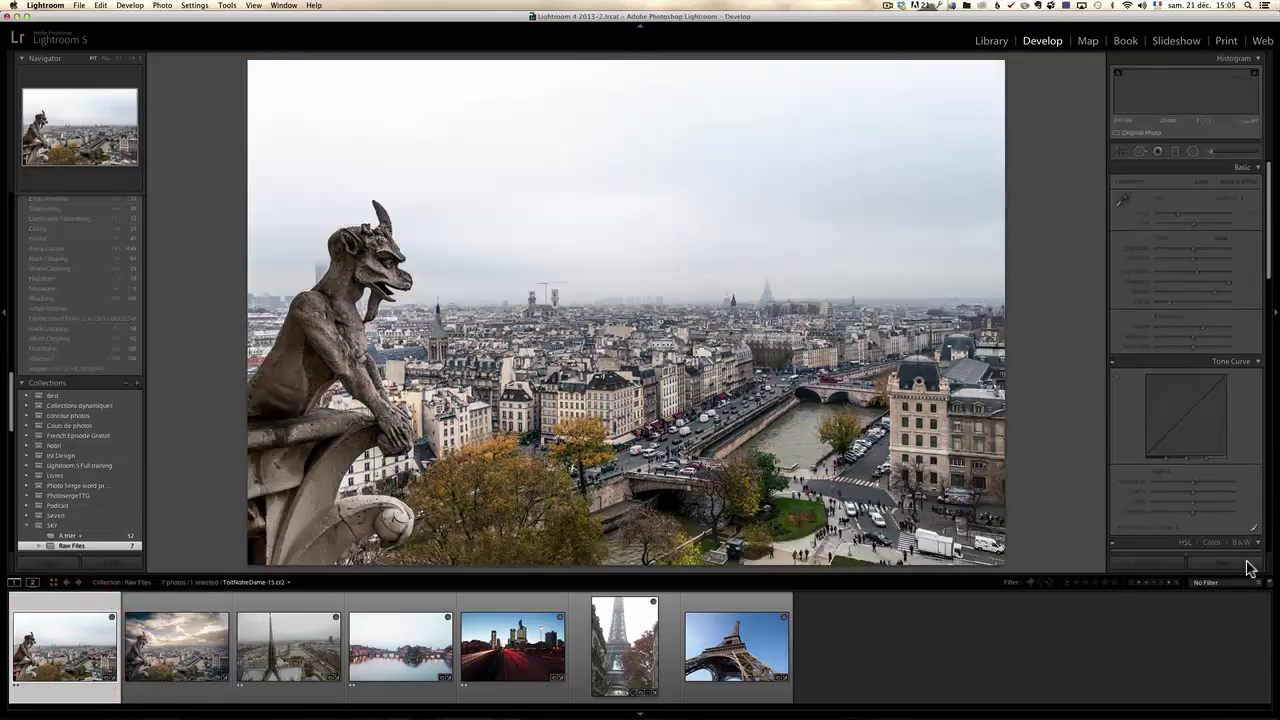
pyautogui.click(1247, 568)
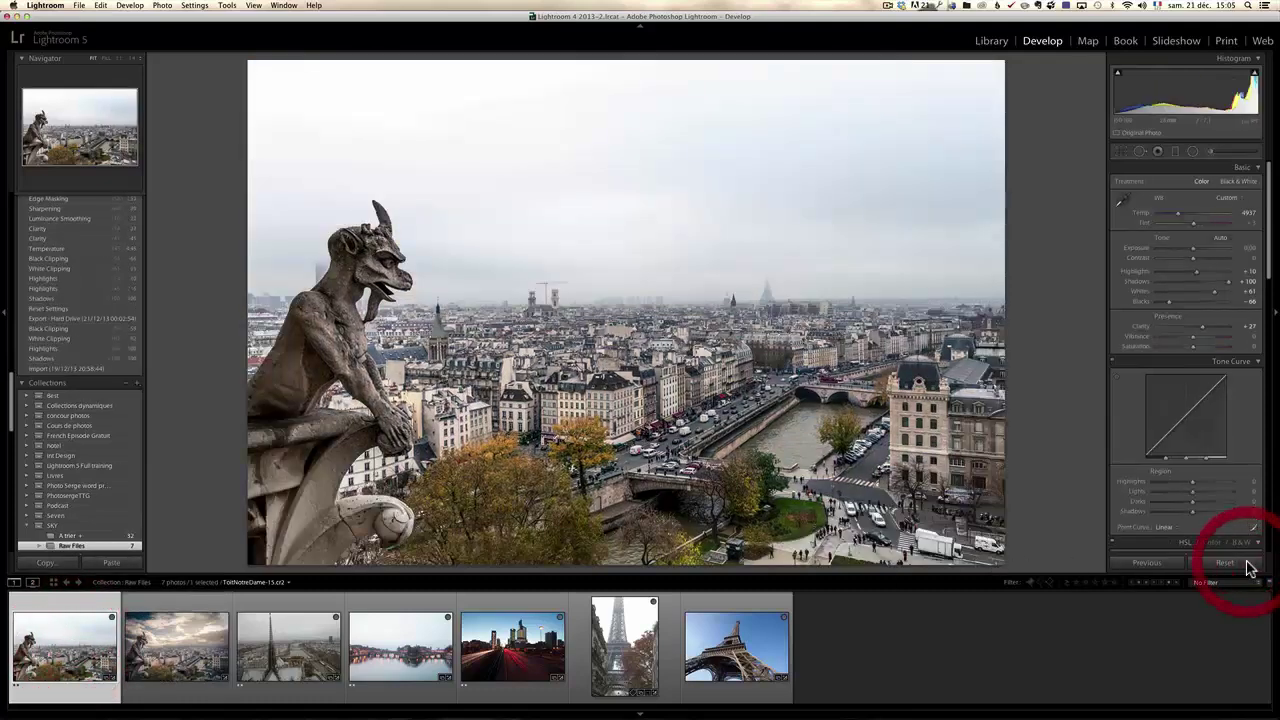
pyautogui.click(1247, 568)
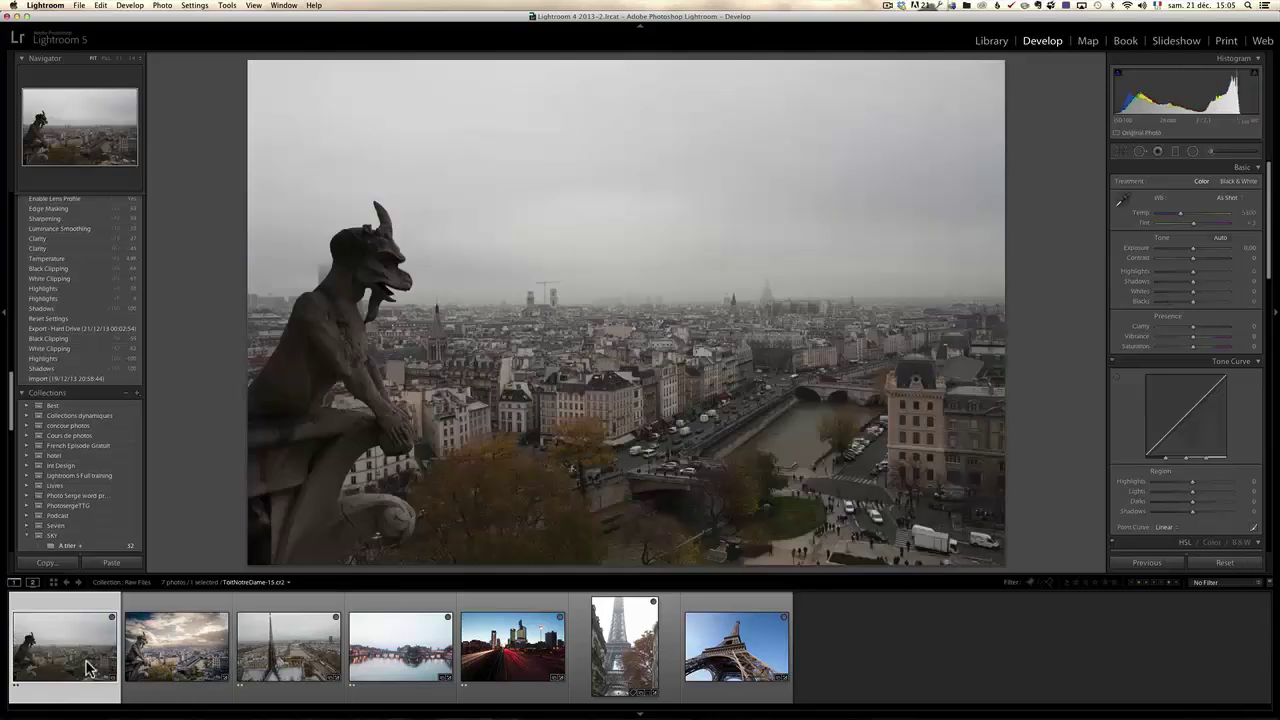
# Return to ToitNotreDame-15-Modifier-2.tif and inspect the blend between sky and city along the horizon up close
pyautogui.click(157, 648)
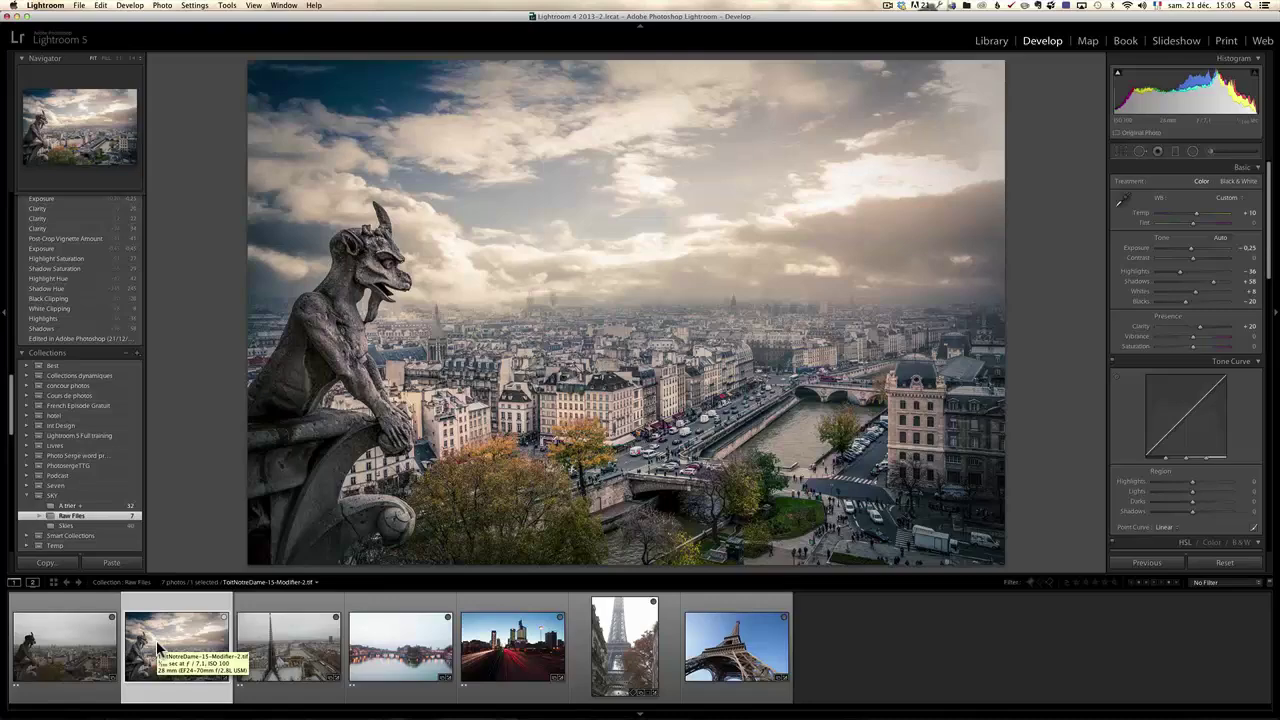
pyautogui.click(566, 292)
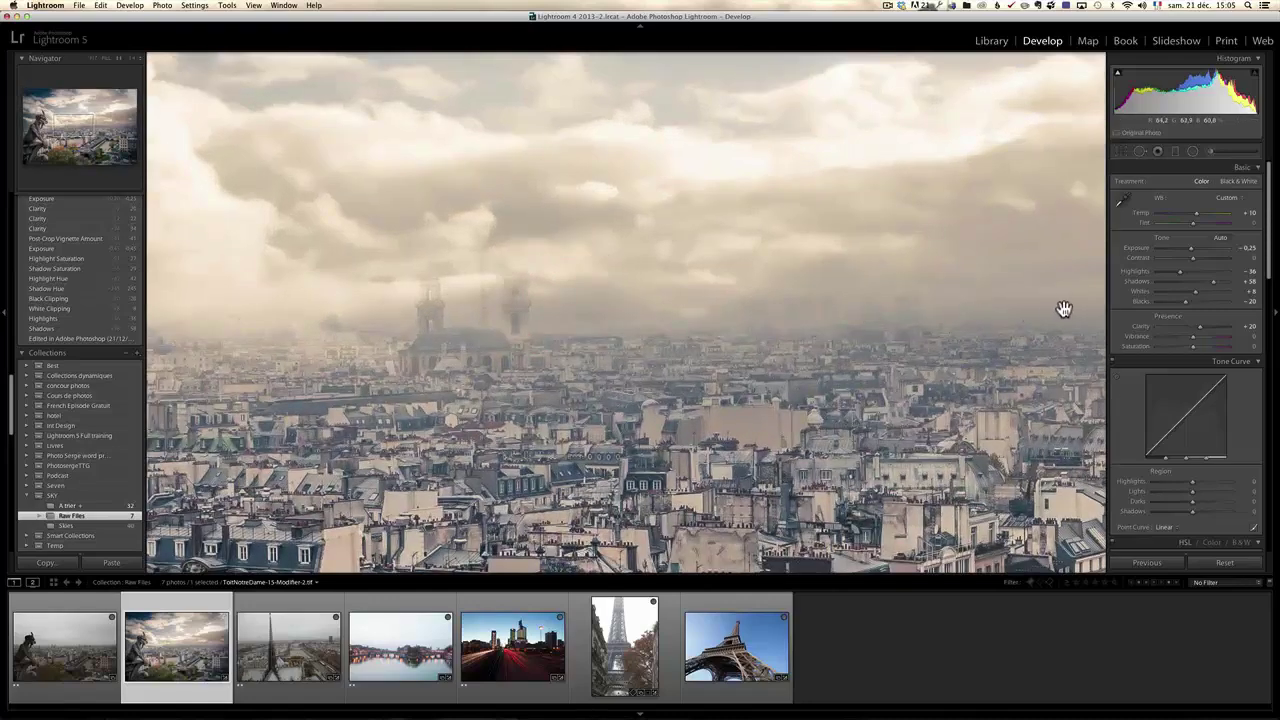
pyautogui.moveTo(1064, 309); pyautogui.dragTo(853, 311)
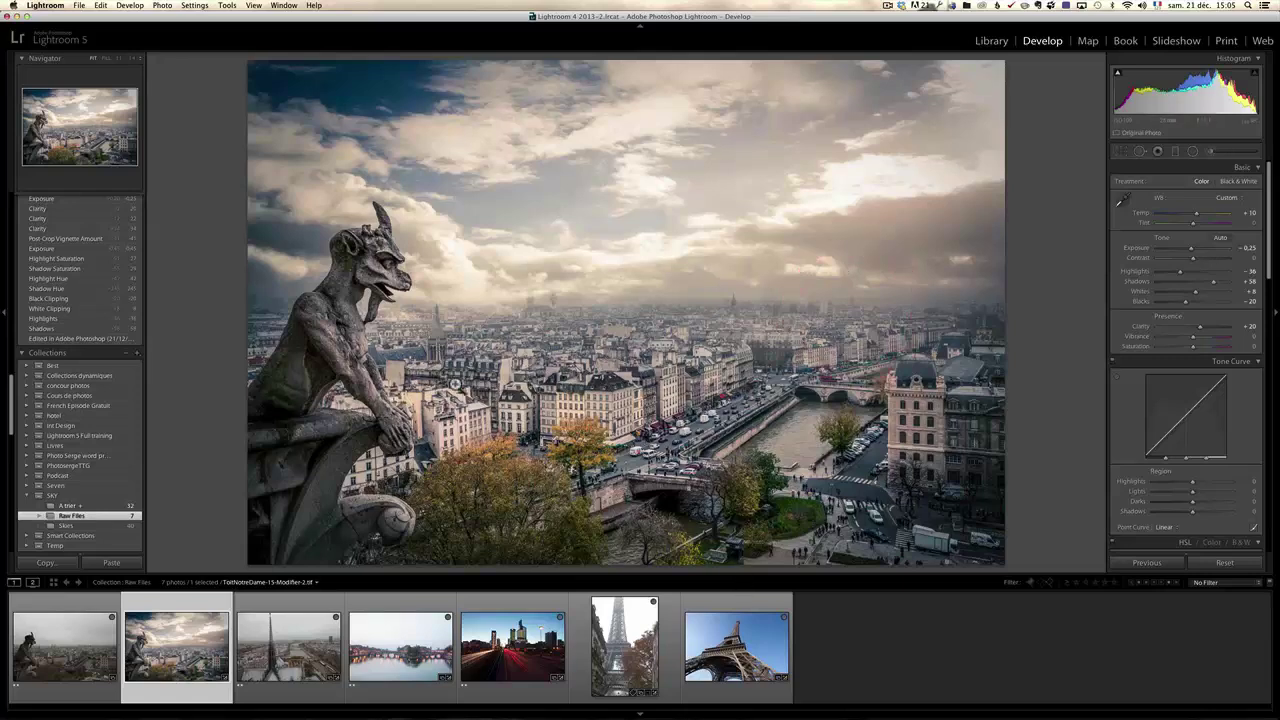